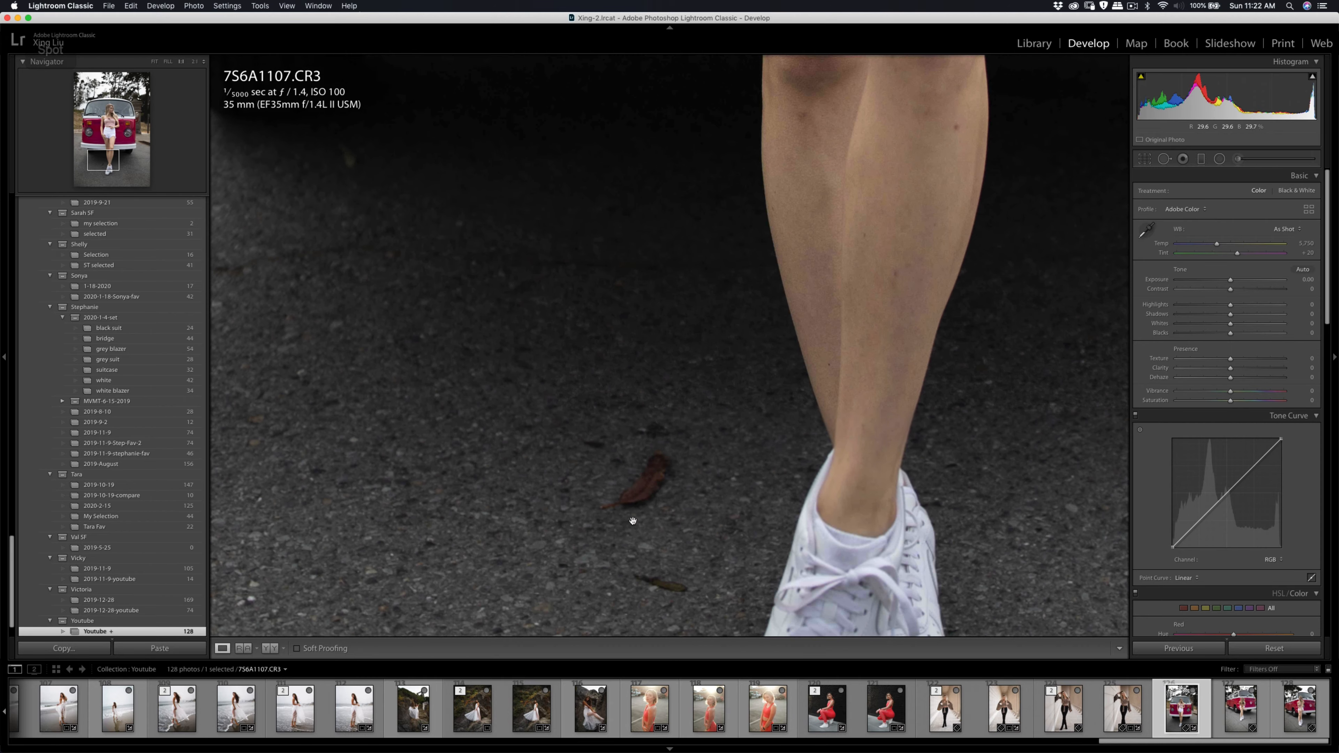
Heal away the reddish-brown leaf and the small leaf on the asphalt beside the model's shoes with Spot Removal
{"action": "key", "text": "q"}
{"action": "left_click_drag", "start_coordinate": [612, 508], "coordinate": [656, 467]}
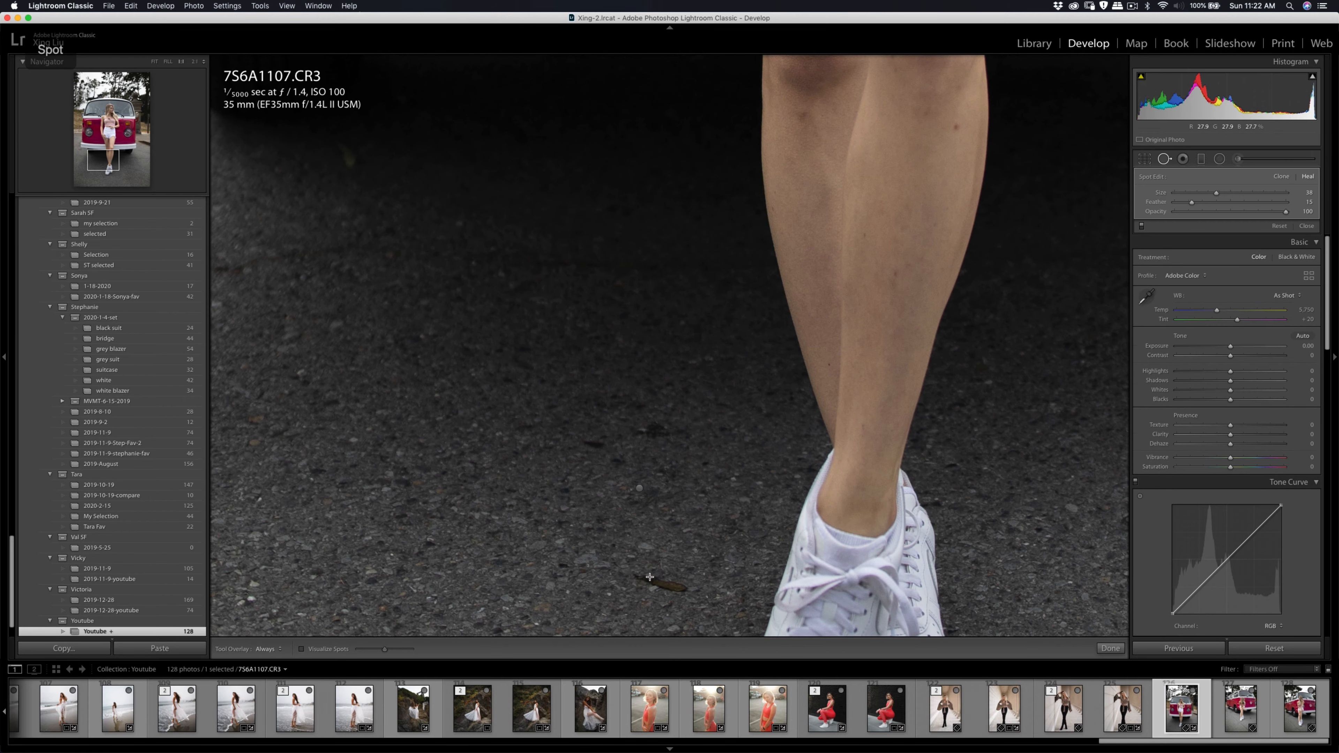
{"action": "key", "text": "q"}
{"action": "left_click", "coordinate": [701, 518]}
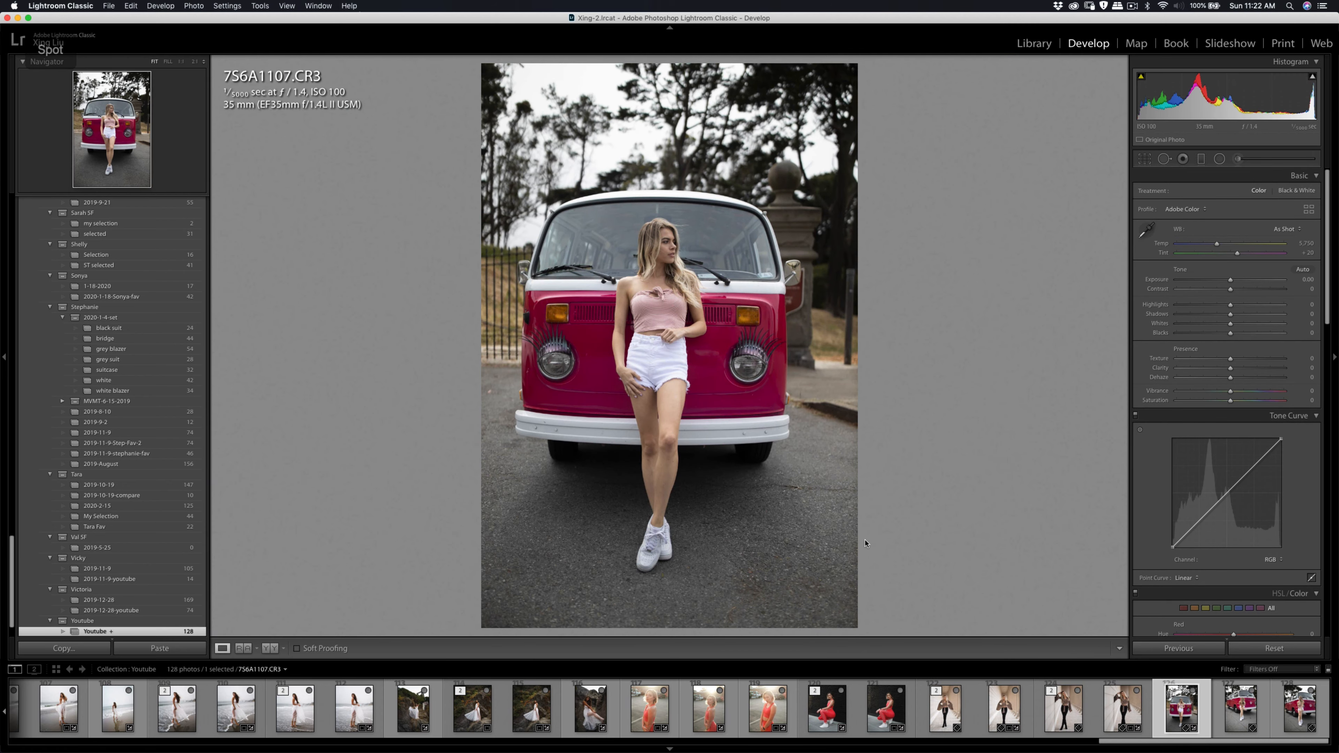
Heal the blemish on the asphalt in front of the van's tire on the right side of the photo
{"action": "left_click", "coordinate": [783, 468]}
{"action": "key", "text": "q"}
{"action": "mouse_move", "coordinate": [785, 466]}
{"action": "left_mouse_down"}
{"action": "mouse_move", "coordinate": [815, 471]}
{"action": "mouse_move", "coordinate": [781, 496]}
{"action": "left_mouse_up"}
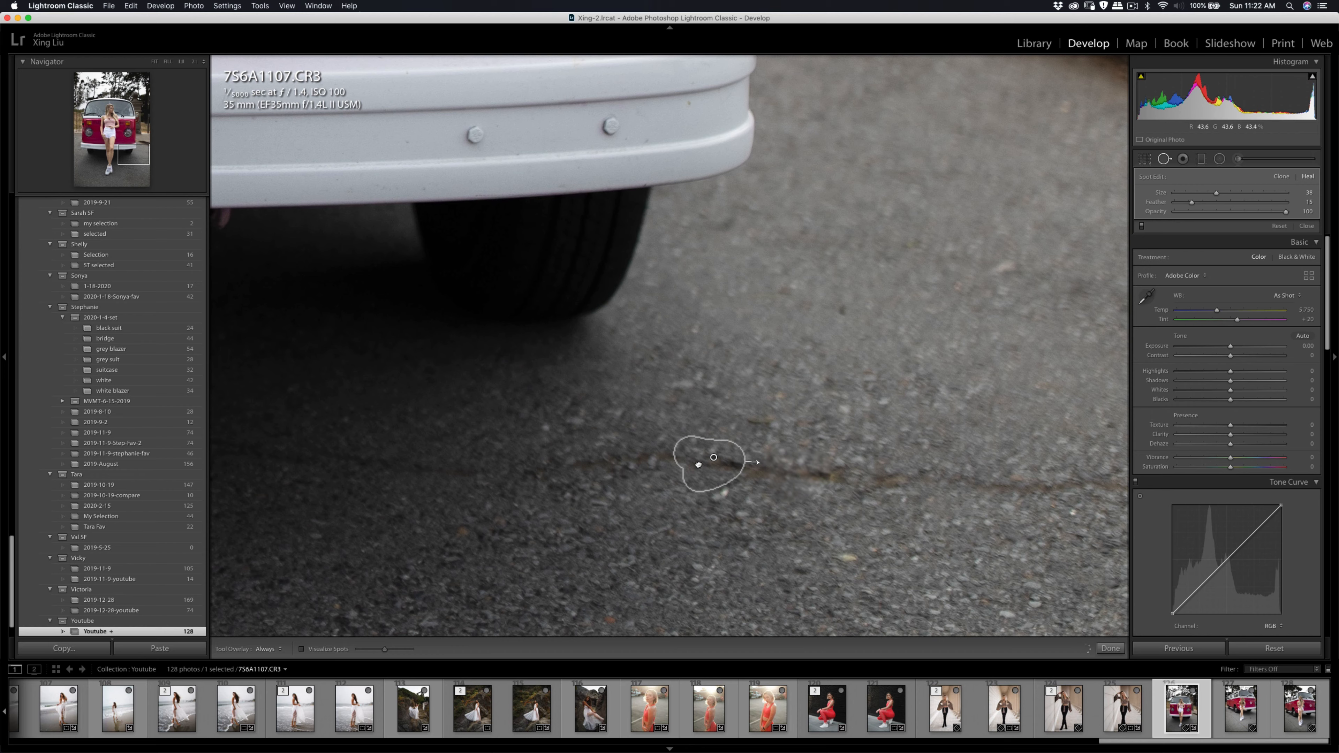
{"action": "key", "text": "q"}
{"action": "left_click", "coordinate": [730, 478]}
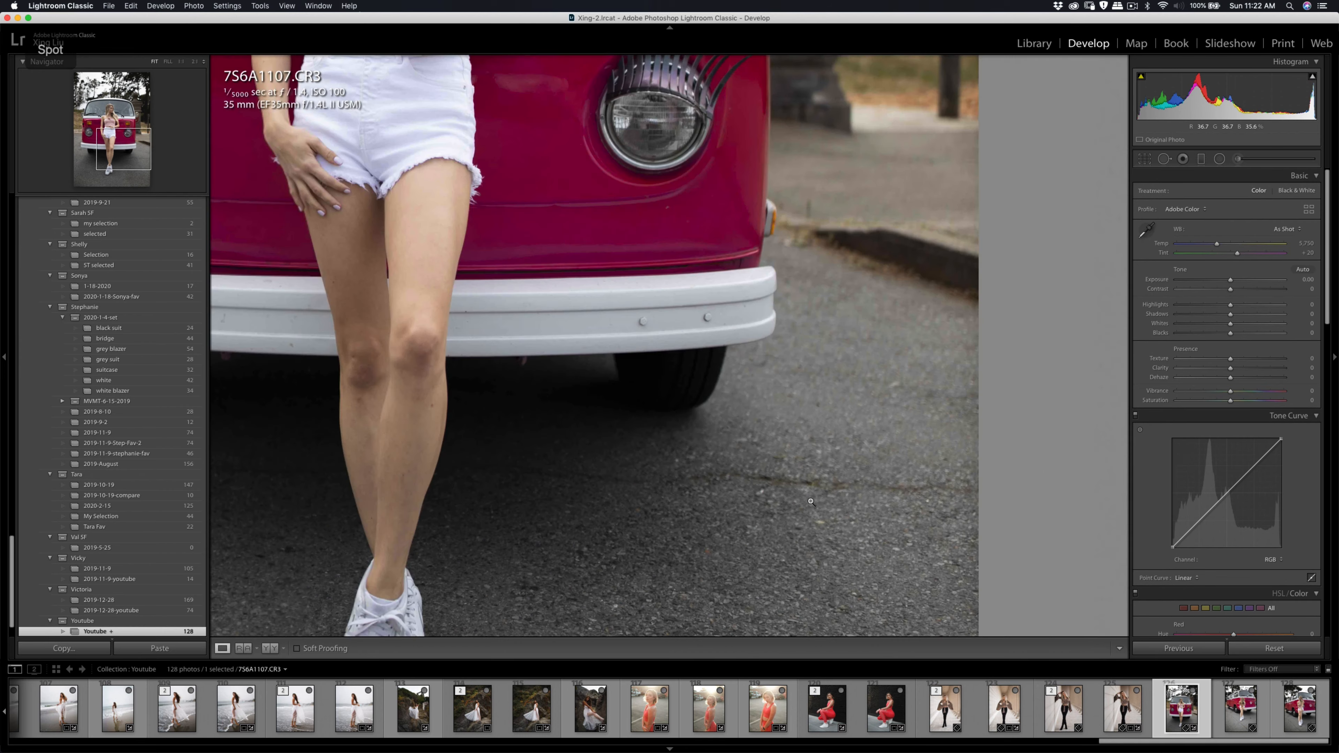
Heal the light spots on the pavement between the fence and the van at the photo's left edge
{"action": "left_click", "coordinate": [484, 402]}
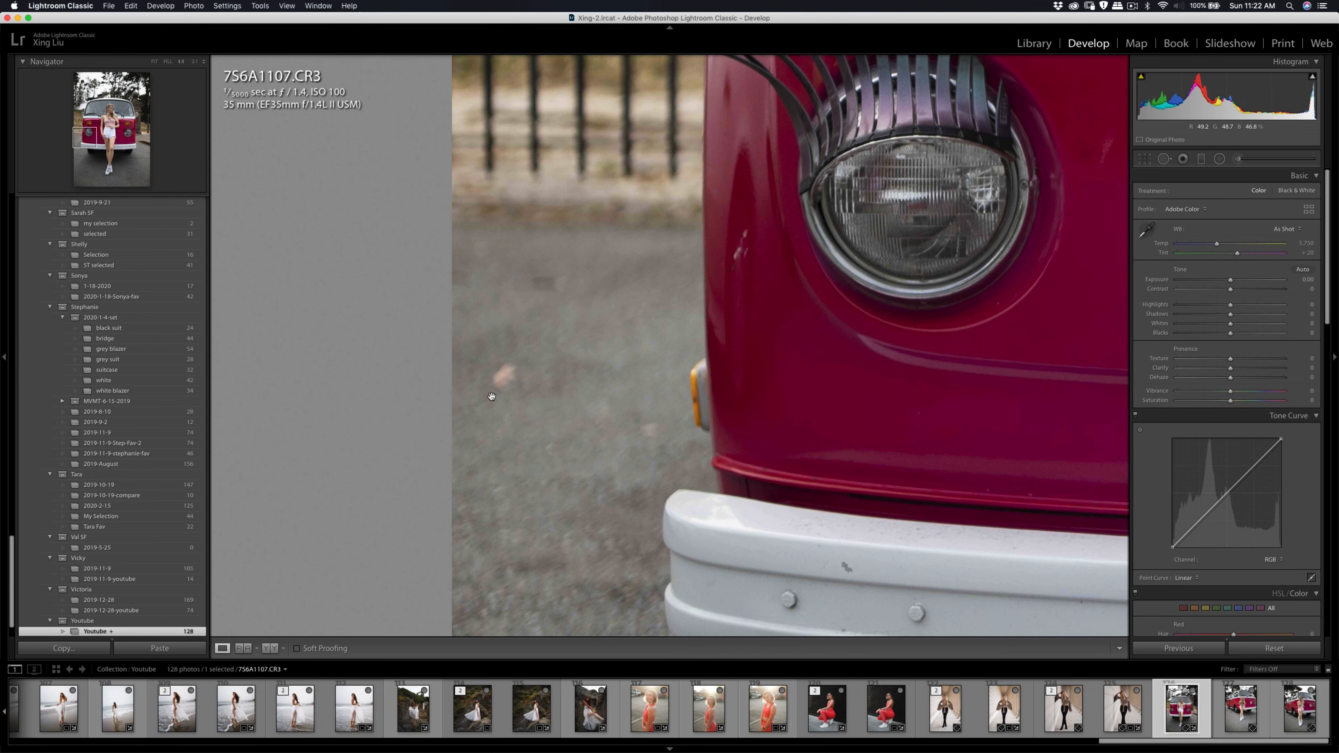
{"action": "key", "text": "q"}
{"action": "left_click", "coordinate": [503, 378]}
{"action": "key", "text": "q"}
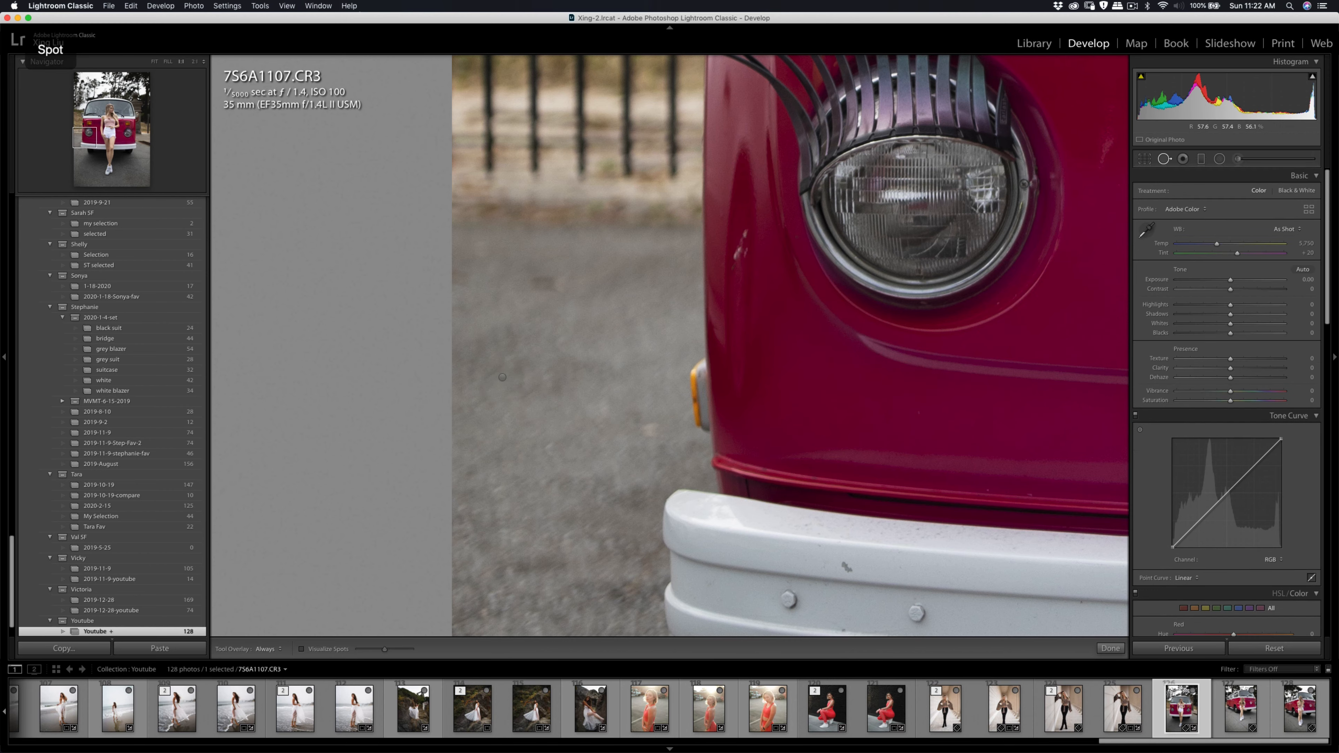
{"action": "key", "text": "q"}
{"action": "left_click", "coordinate": [650, 433]}
{"action": "key", "text": "q"}
{"action": "left_click", "coordinate": [605, 423]}
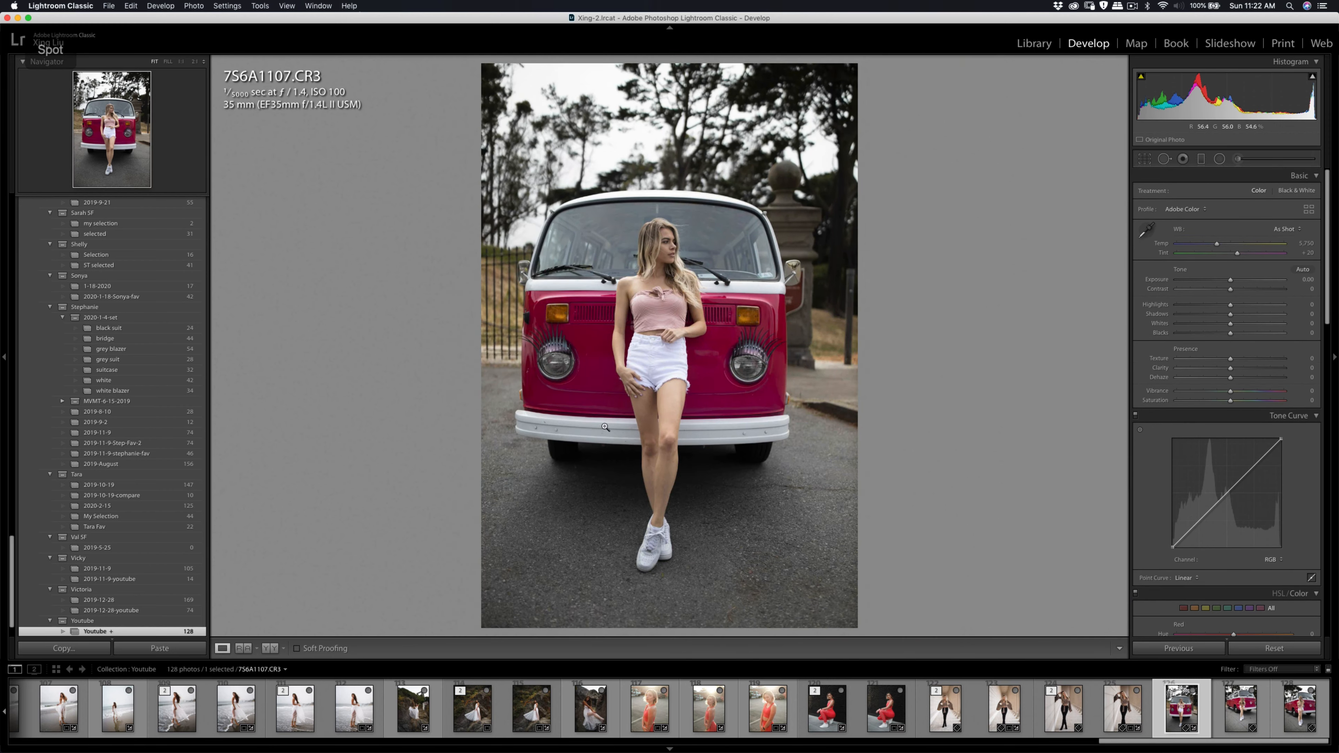
{"action": "left_click", "coordinate": [490, 374]}
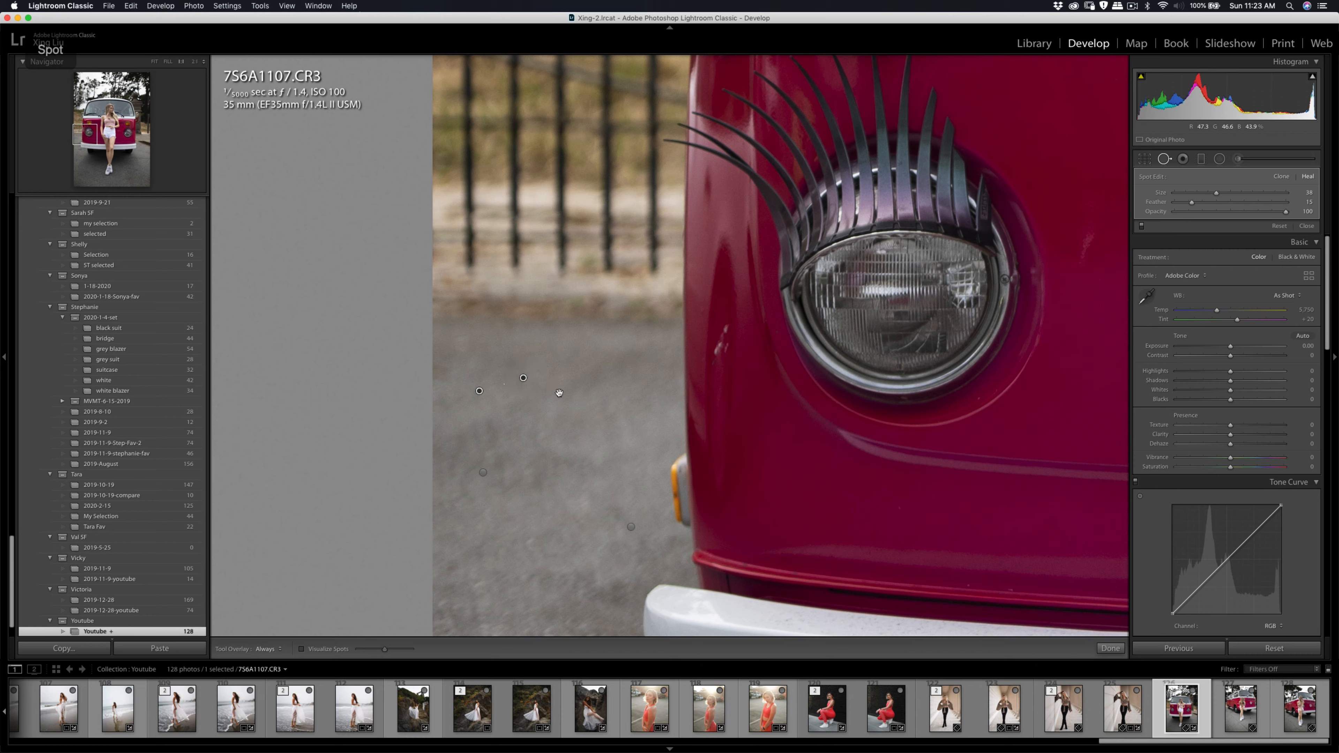
{"action": "left_click", "coordinate": [579, 403]}
{"action": "left_click", "coordinate": [539, 373]}
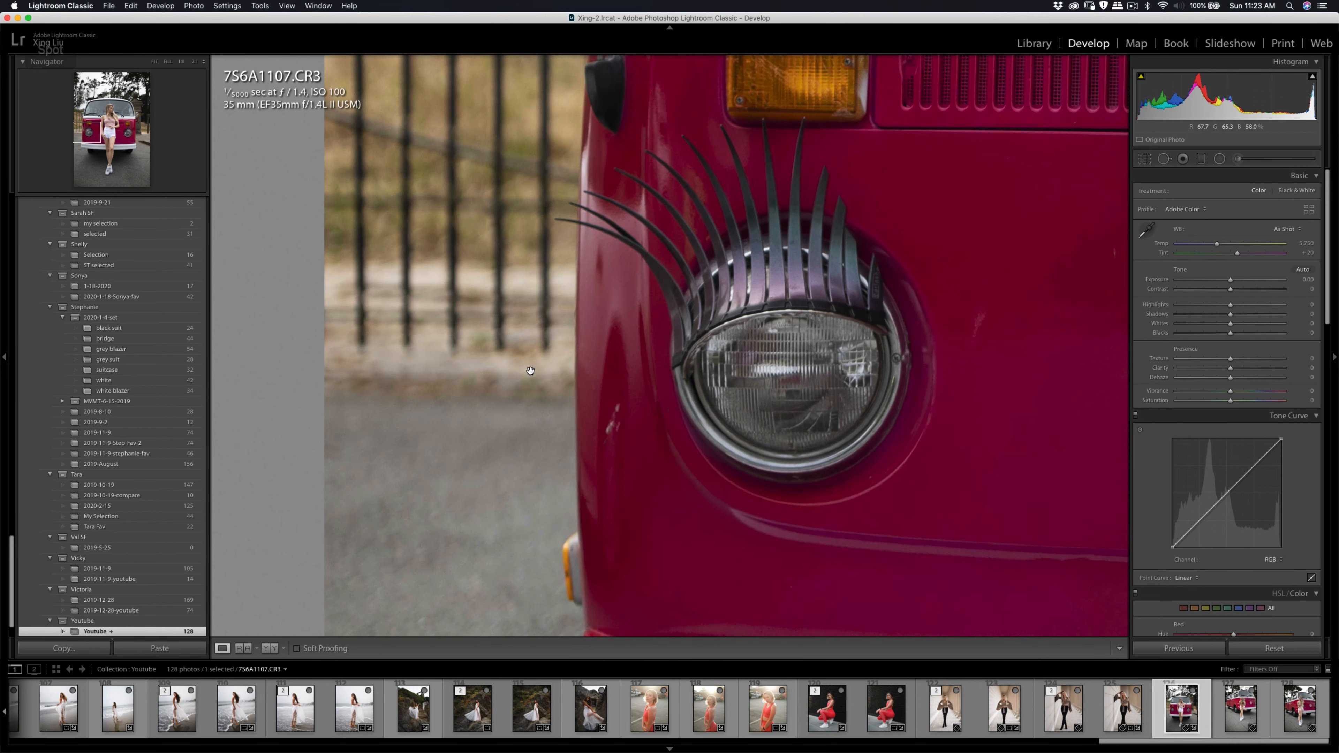
Heal the light mark on the red bodywork beside the left headlight with a size 20 spot brush
{"action": "key", "text": "q"}
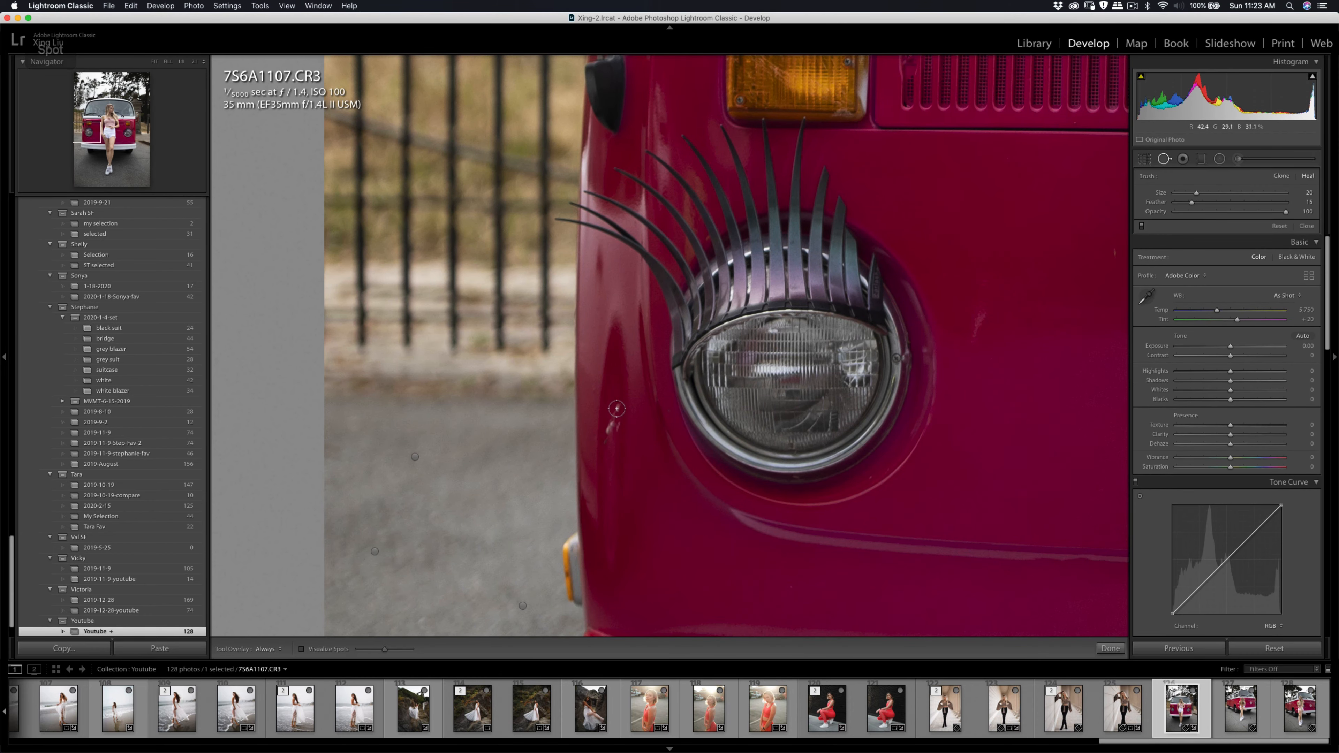
{"action": "left_click_drag", "start_coordinate": [615, 412], "coordinate": [613, 431]}
{"action": "key", "text": "q"}
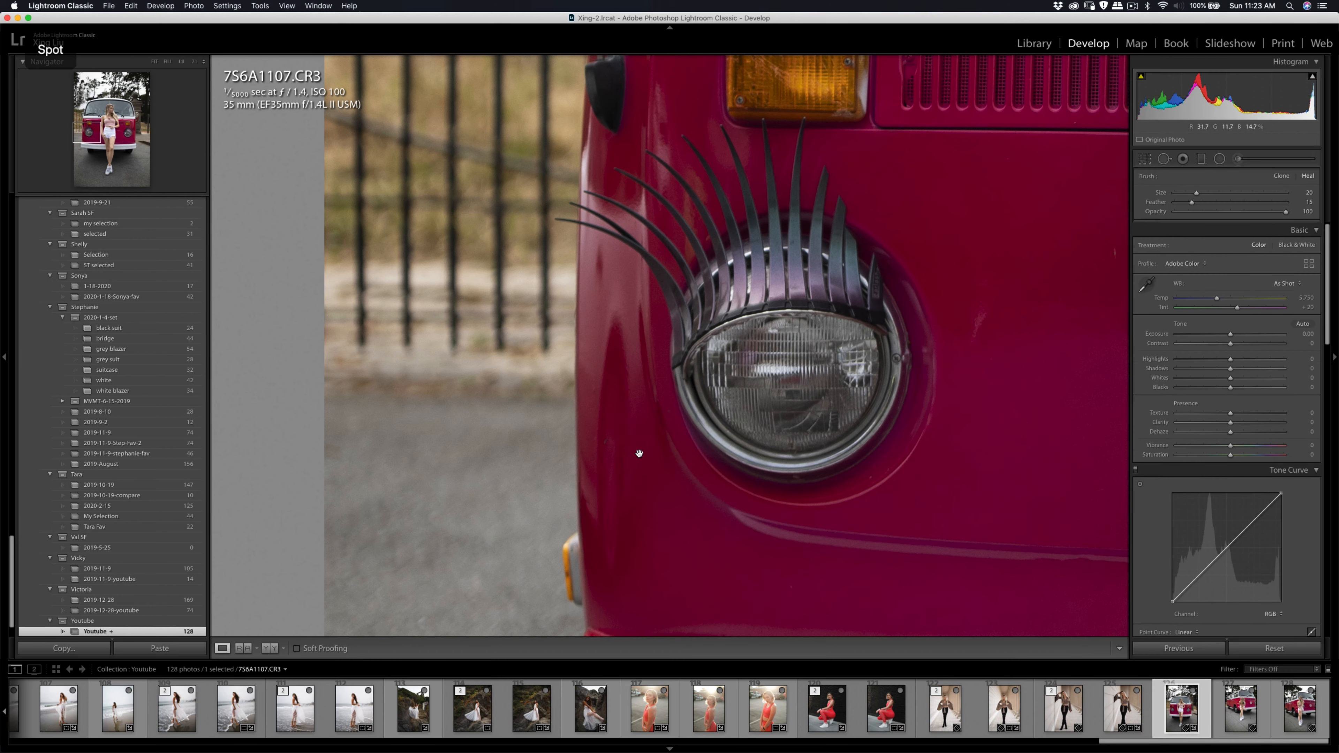
{"action": "left_click", "coordinate": [637, 452]}
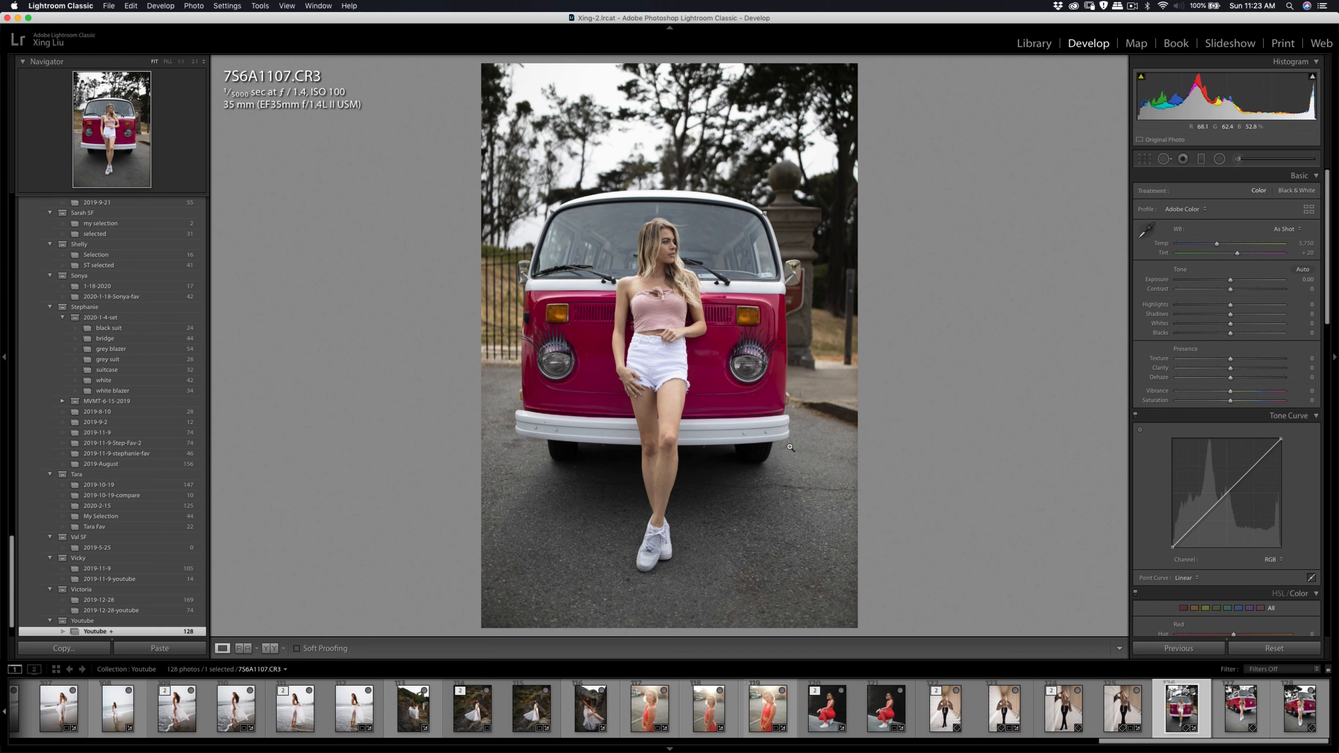
Heal the small remaining mark beside the asphalt crack below the right tire
{"action": "left_click", "coordinate": [789, 488]}
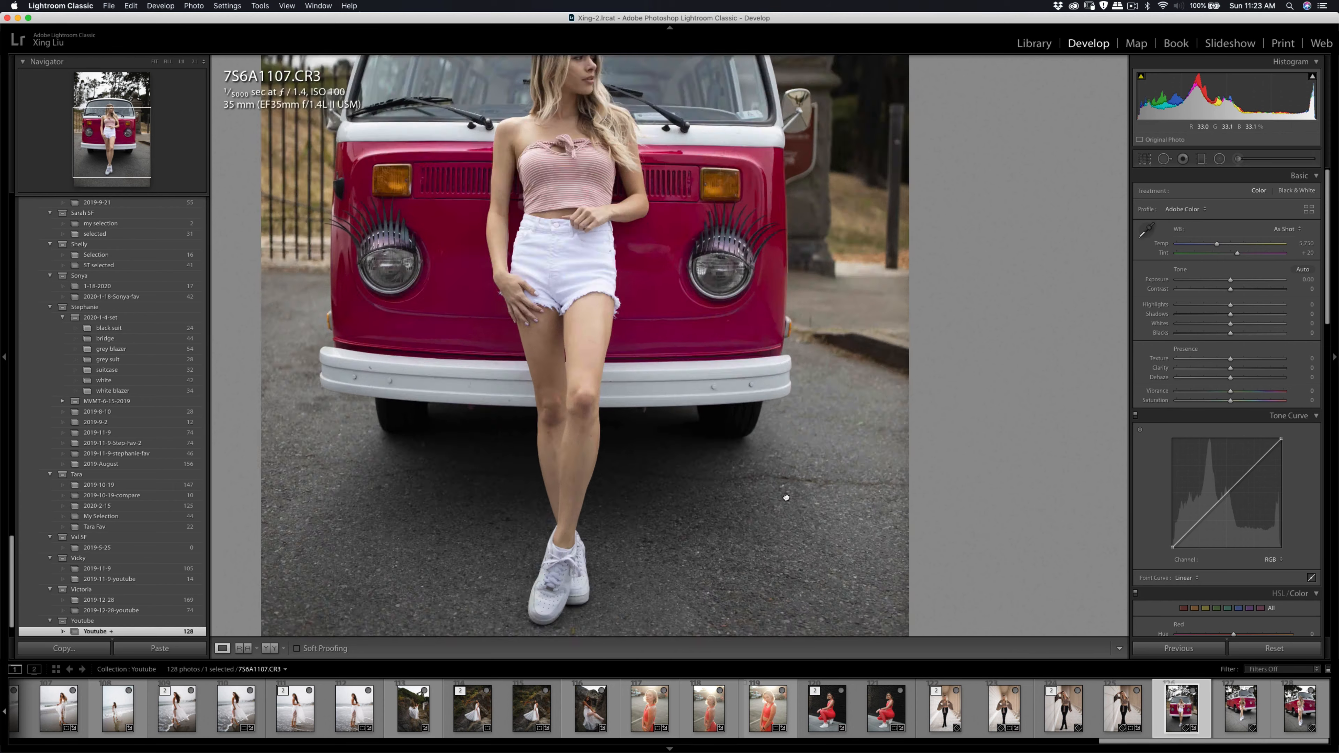
{"action": "key", "text": "q"}
{"action": "left_click", "coordinate": [767, 460]}
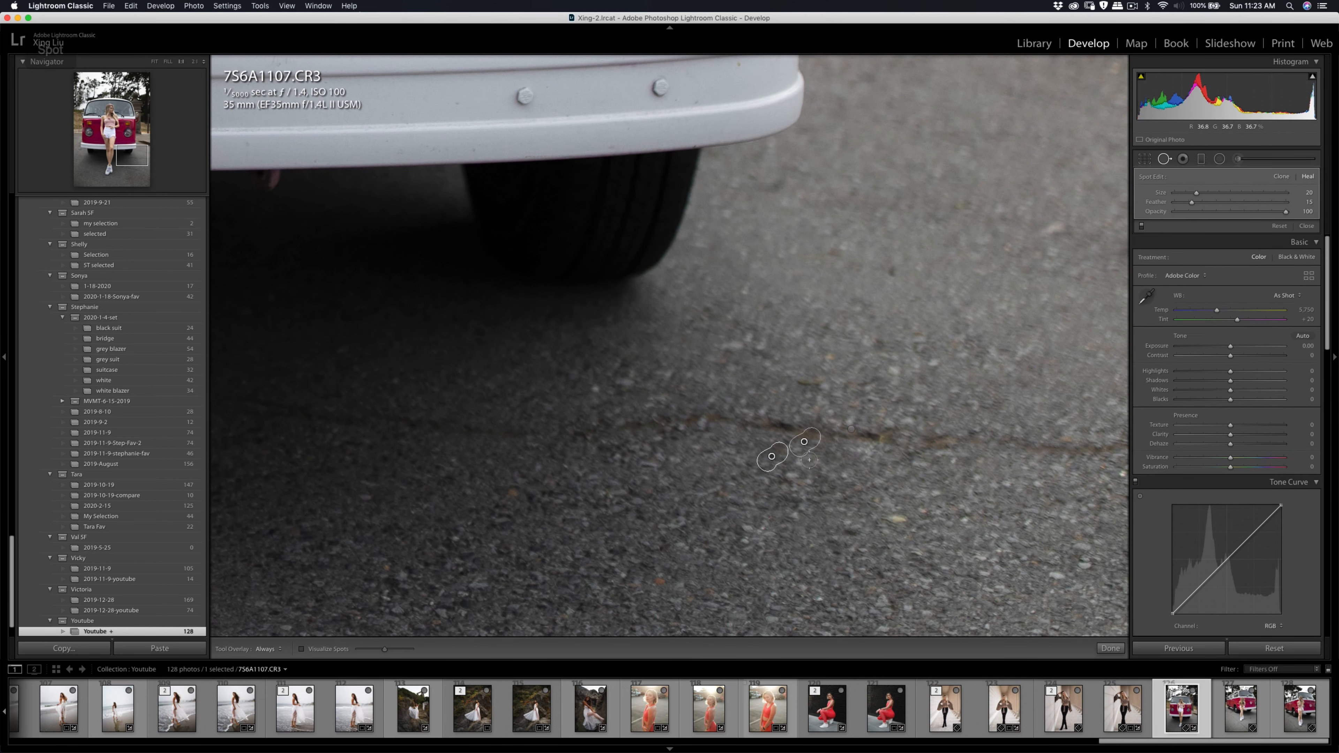
{"action": "key", "text": "q"}
{"action": "left_click", "coordinate": [822, 484]}
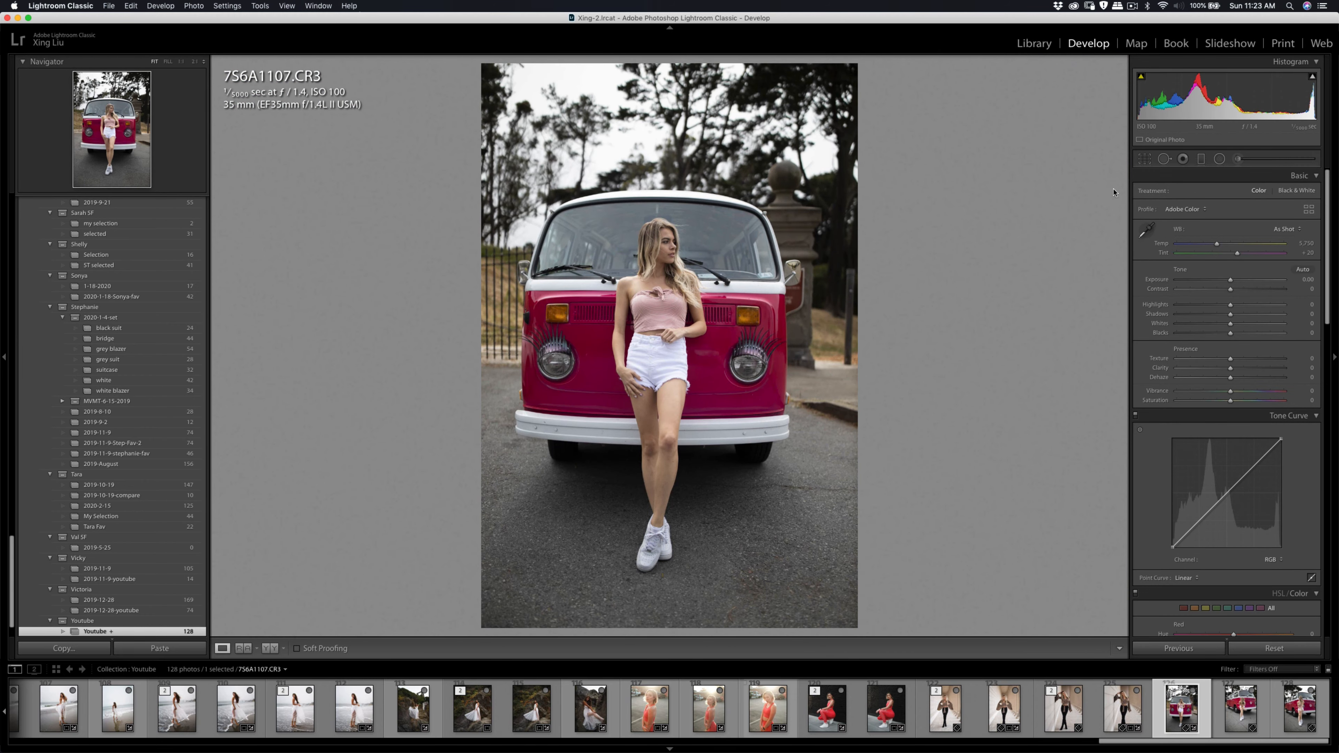
Crop the photo to a 4x5 / 8x10 aspect, framed tighter around the model and van, and straighten it by about -0.49
{"action": "left_click", "coordinate": [1144, 158]}
{"action": "left_click", "coordinate": [1282, 193]}
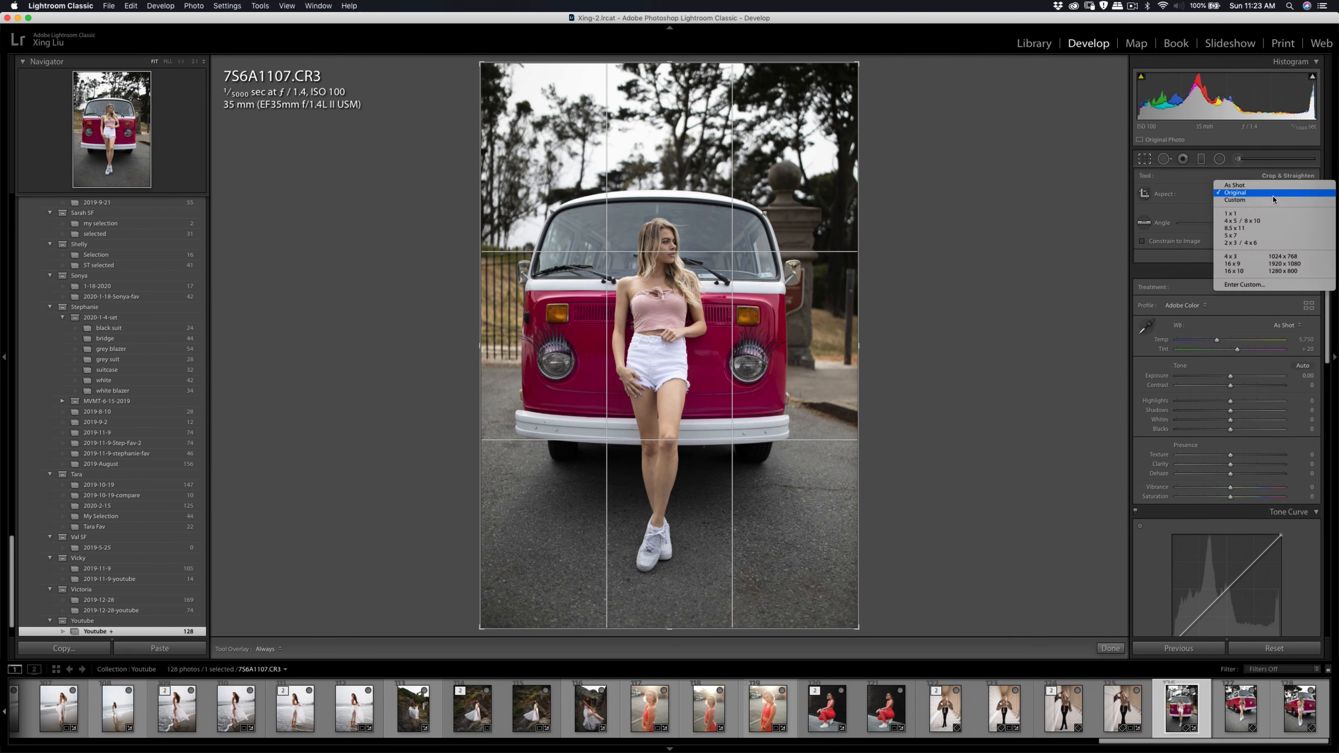
{"action": "left_click", "coordinate": [1265, 225]}
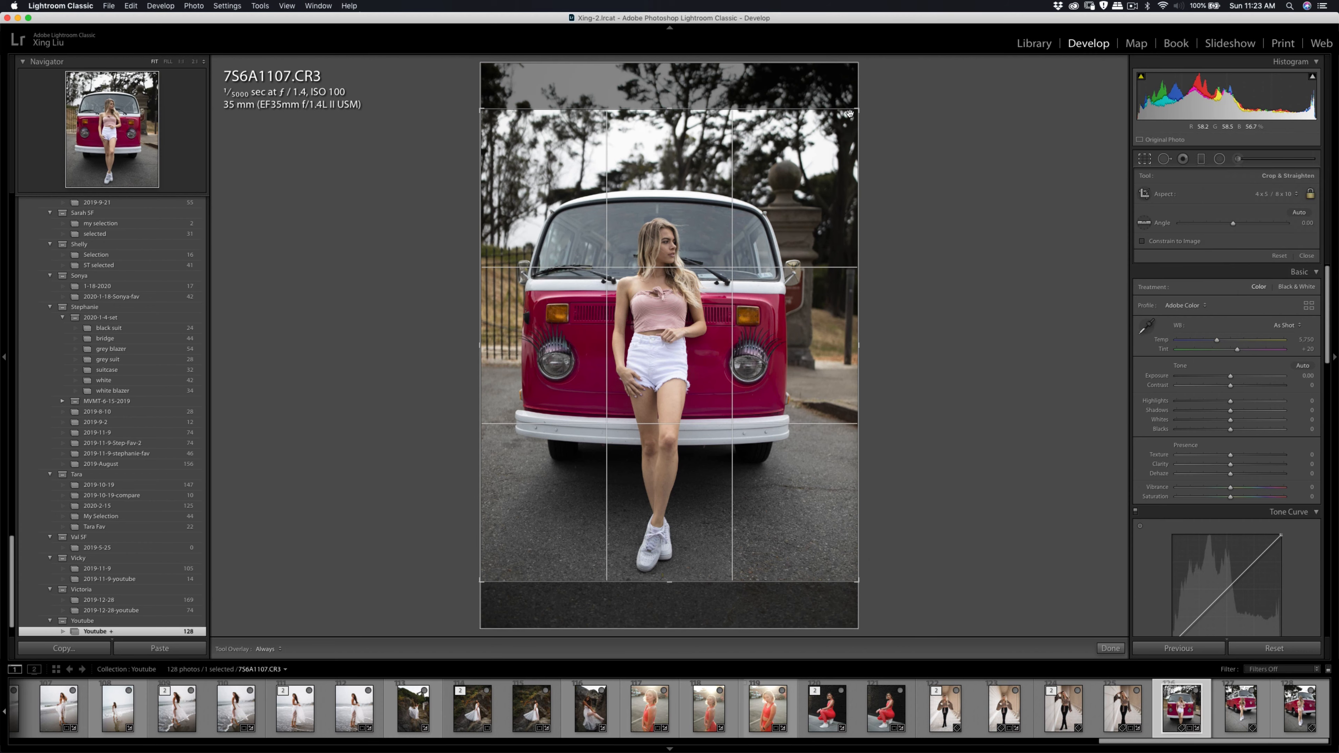
{"action": "left_click_drag", "start_coordinate": [857, 110], "coordinate": [844, 119]}
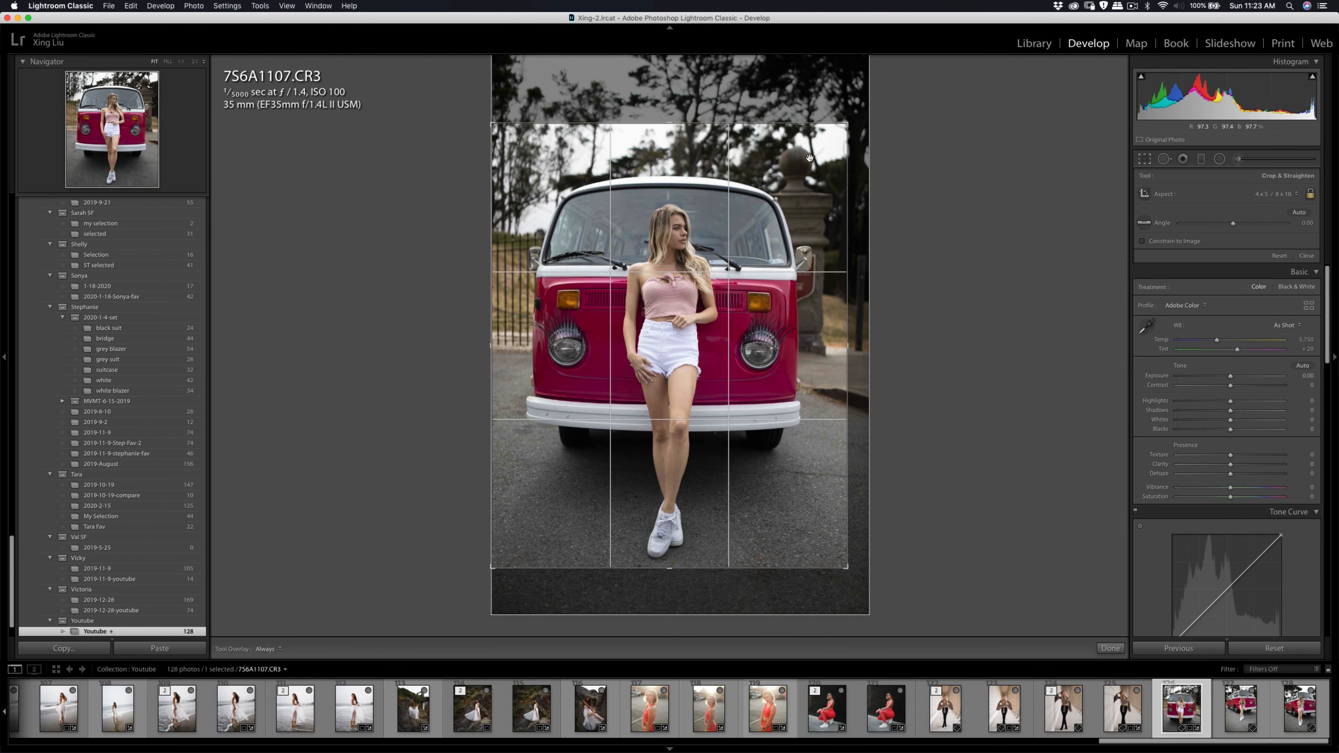
{"action": "left_click_drag", "start_coordinate": [805, 162], "coordinate": [759, 172]}
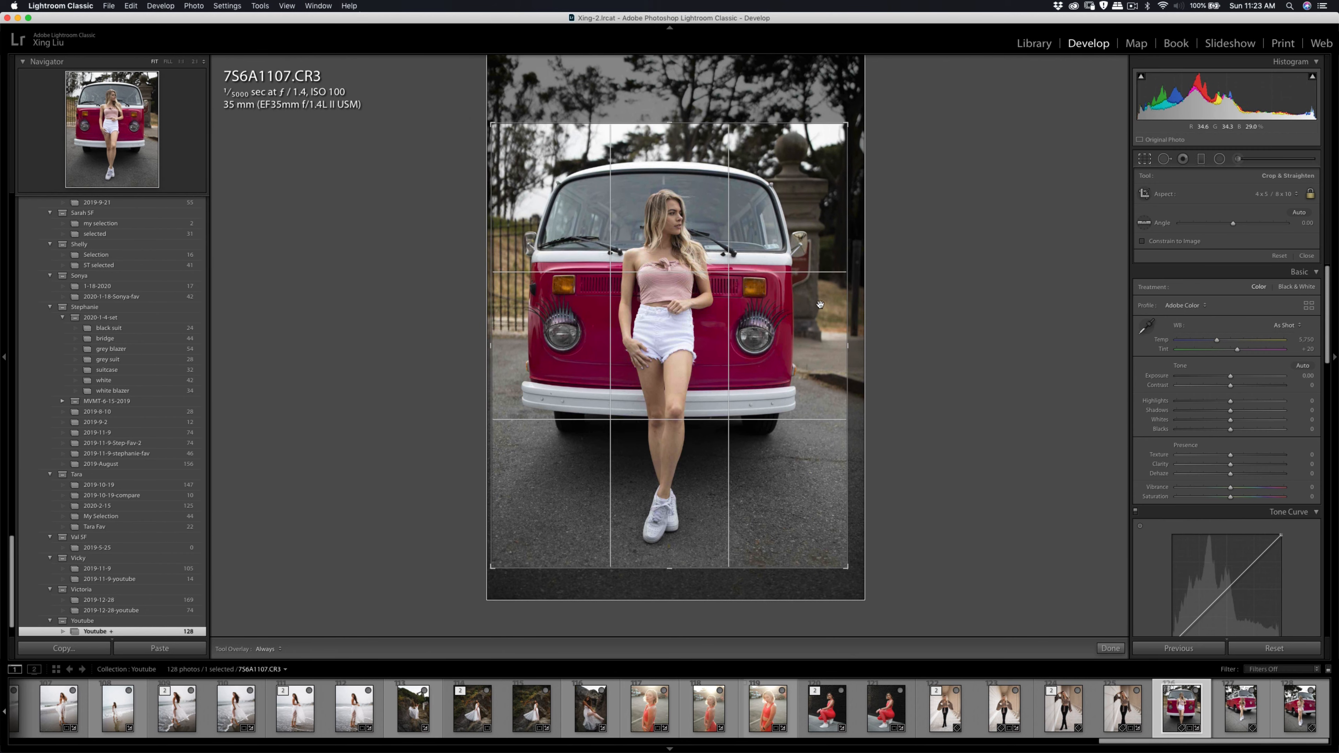
{"action": "left_click_drag", "start_coordinate": [867, 245], "coordinate": [856, 255]}
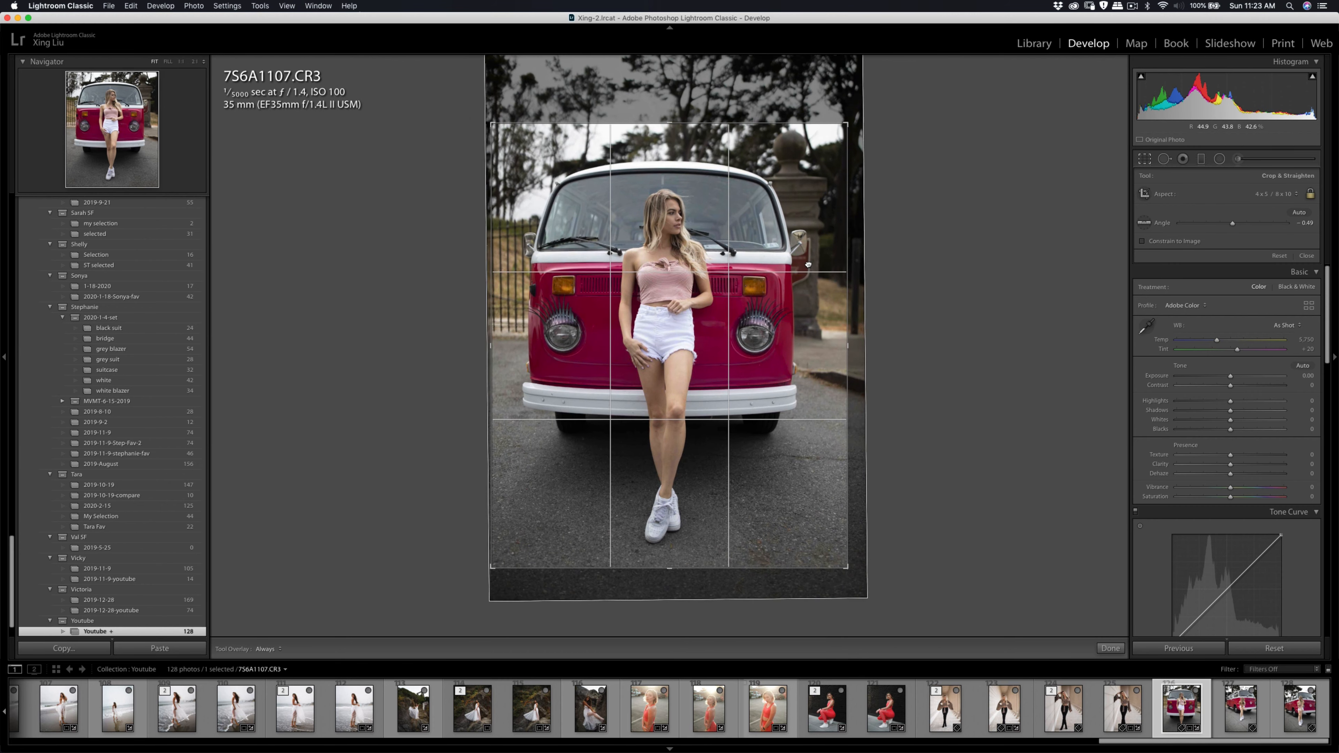
{"action": "key", "text": "Return"}
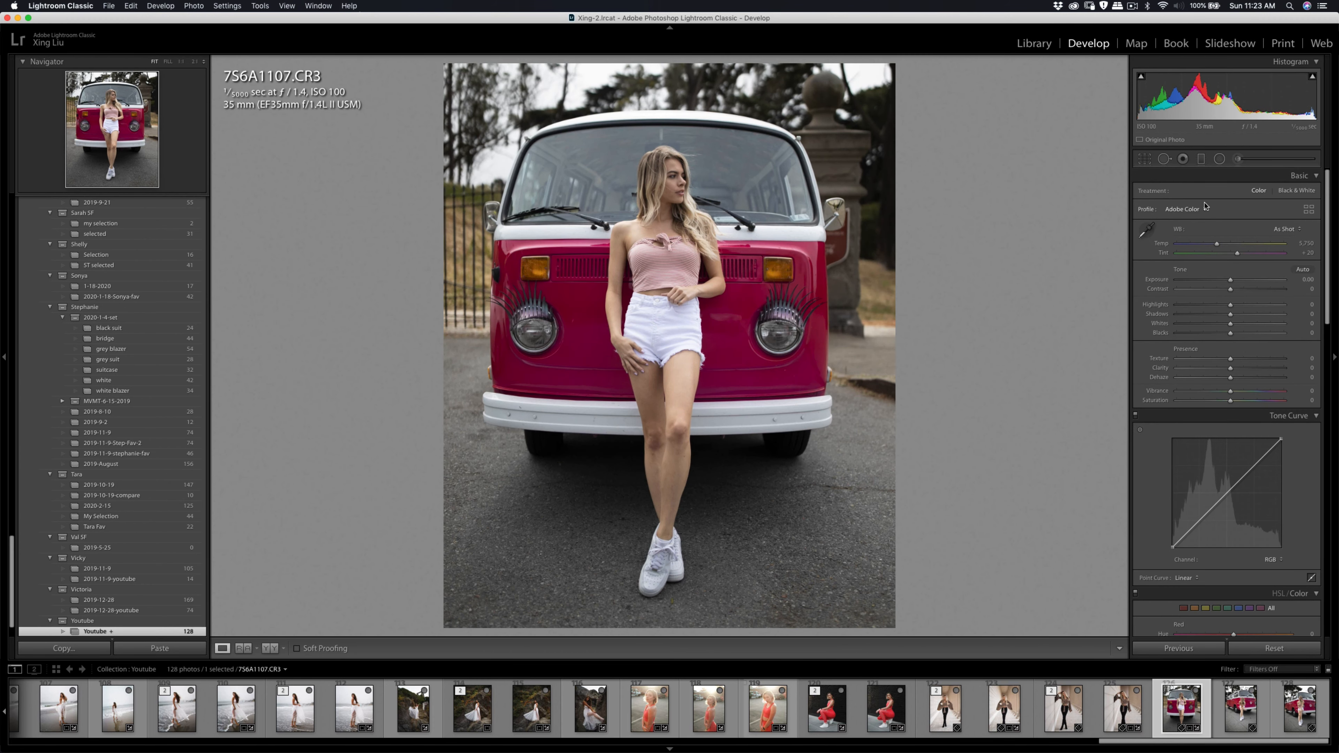
Apply the Camera Standard v2 profile from the Camera Matching group to the photo
{"action": "left_click", "coordinate": [1308, 208]}
{"action": "scroll", "coordinate": [1250, 449], "scroll_direction": "down", "scroll_amount": 5}
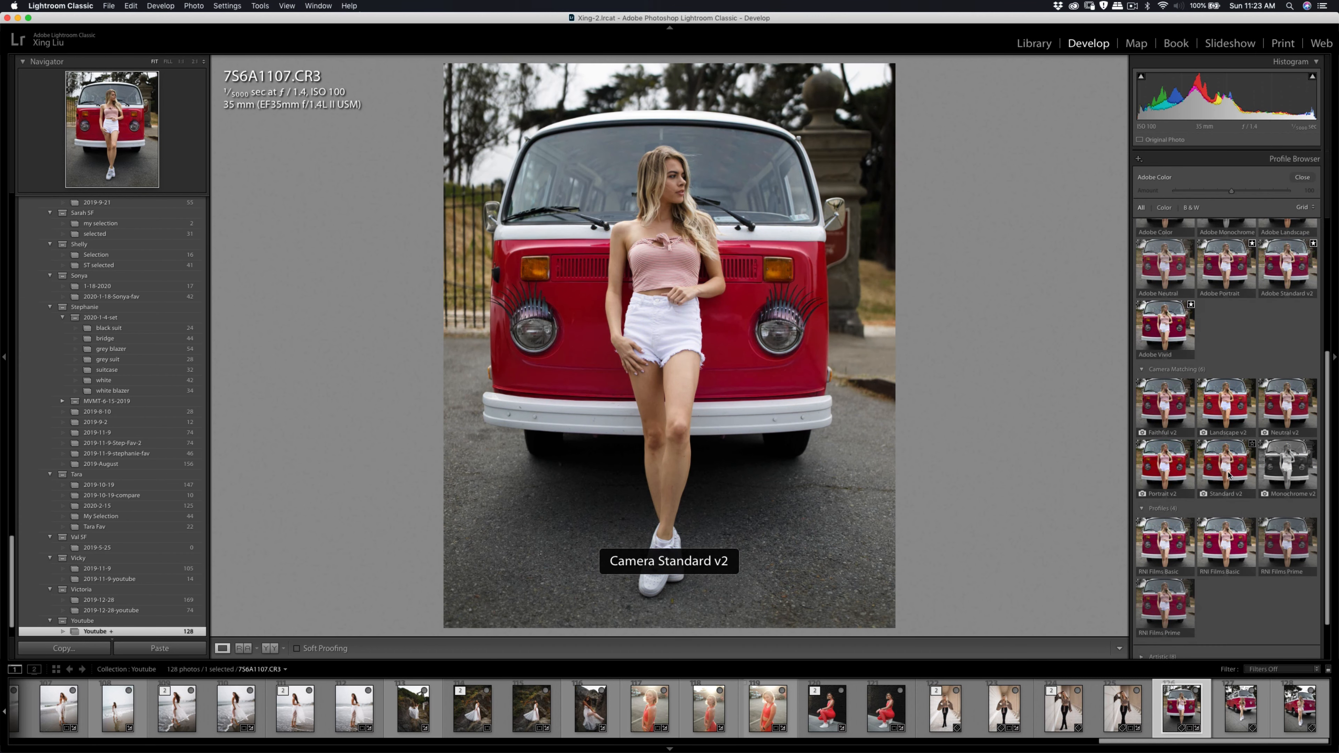
{"action": "left_click", "coordinate": [1228, 474]}
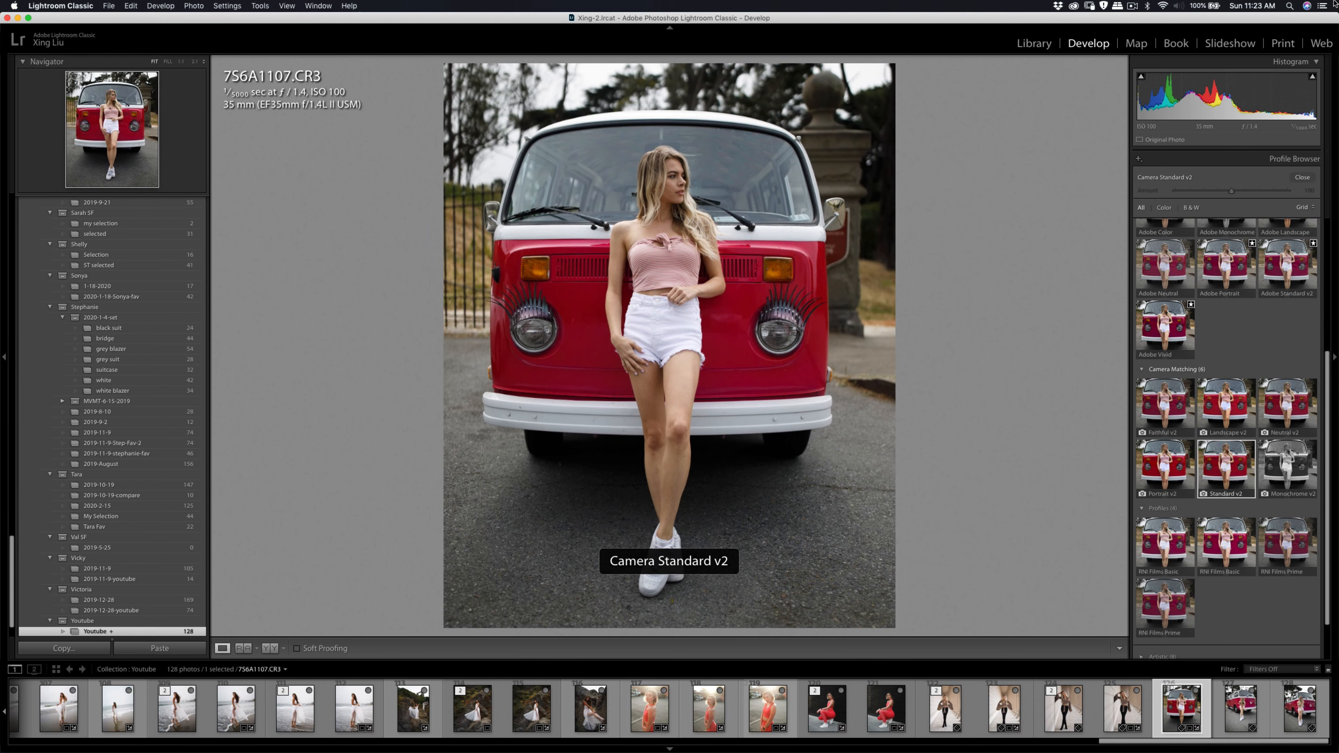
{"action": "left_click", "coordinate": [1303, 178]}
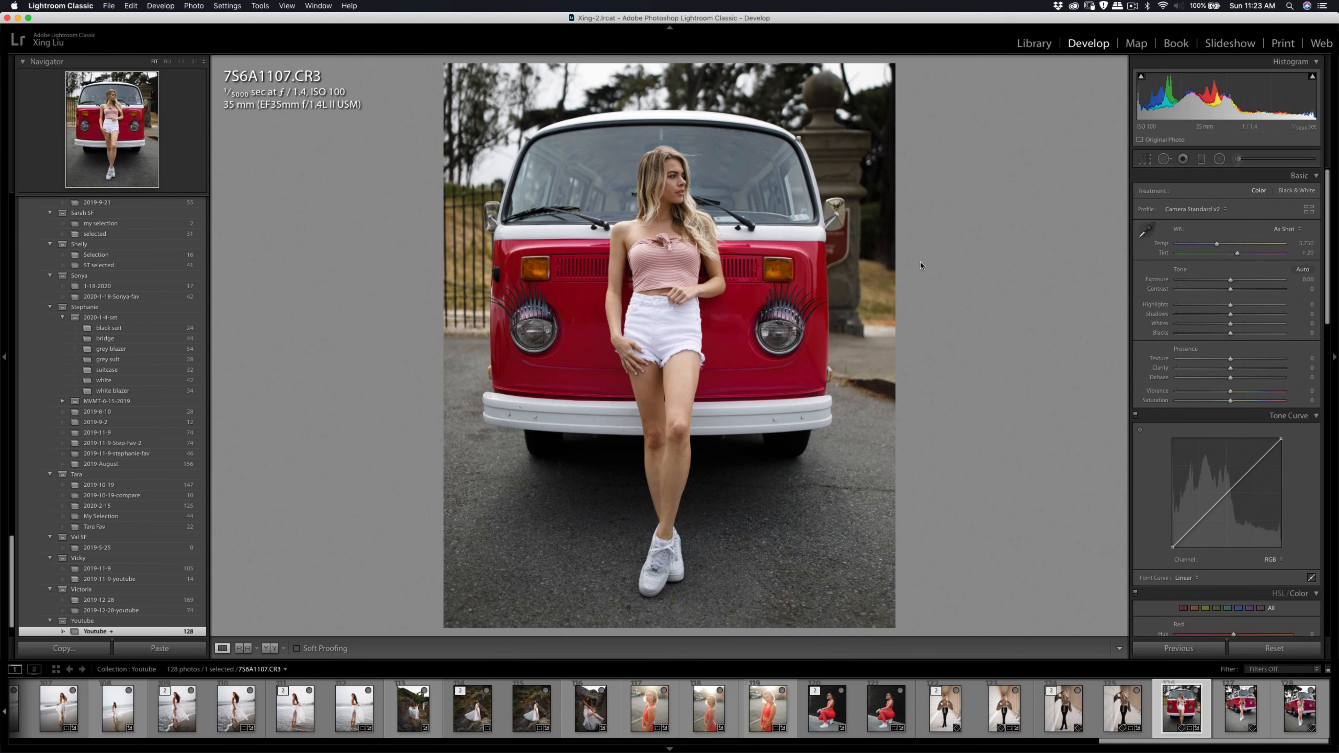
Paint the model's cheek and forehead with an adjustment brush using the Soften Skin (Lite) effect
{"action": "left_click", "coordinate": [669, 181]}
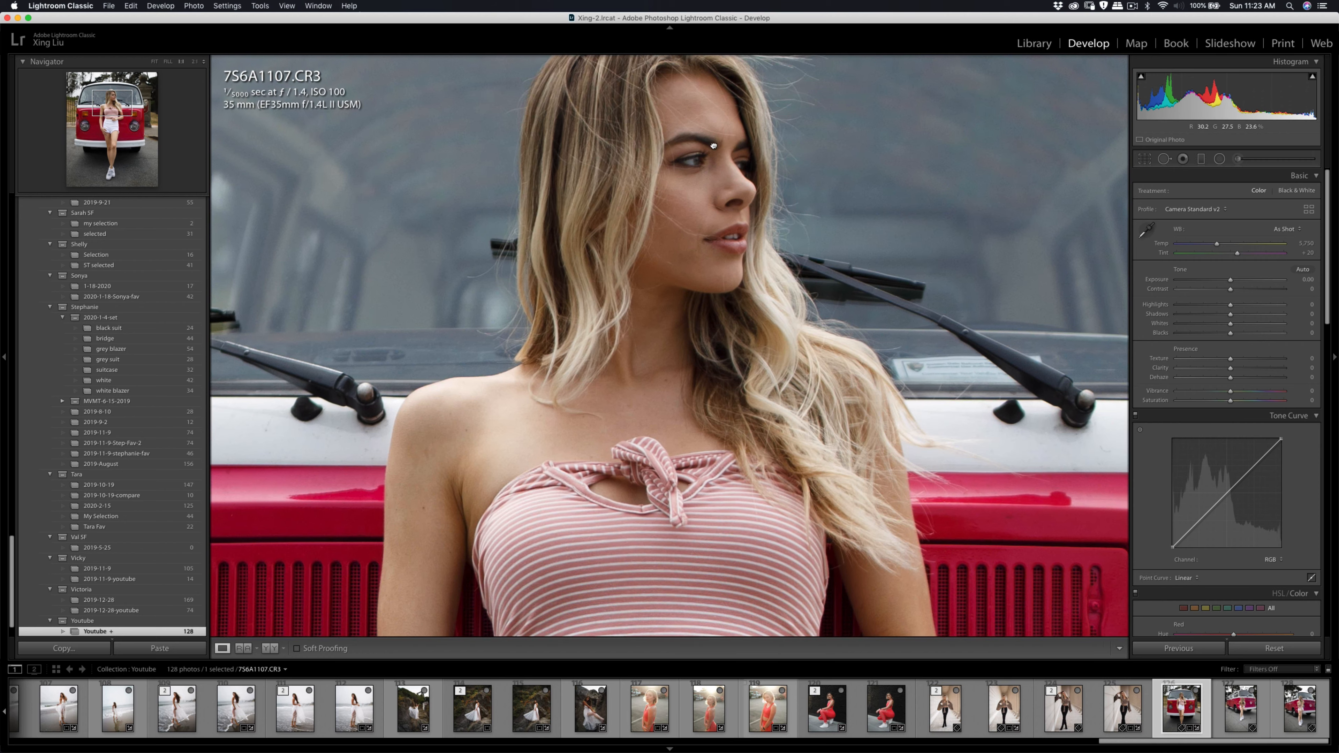
{"action": "left_click_drag", "start_coordinate": [669, 181], "coordinate": [698, 273]}
{"action": "key", "text": "super+equal"}
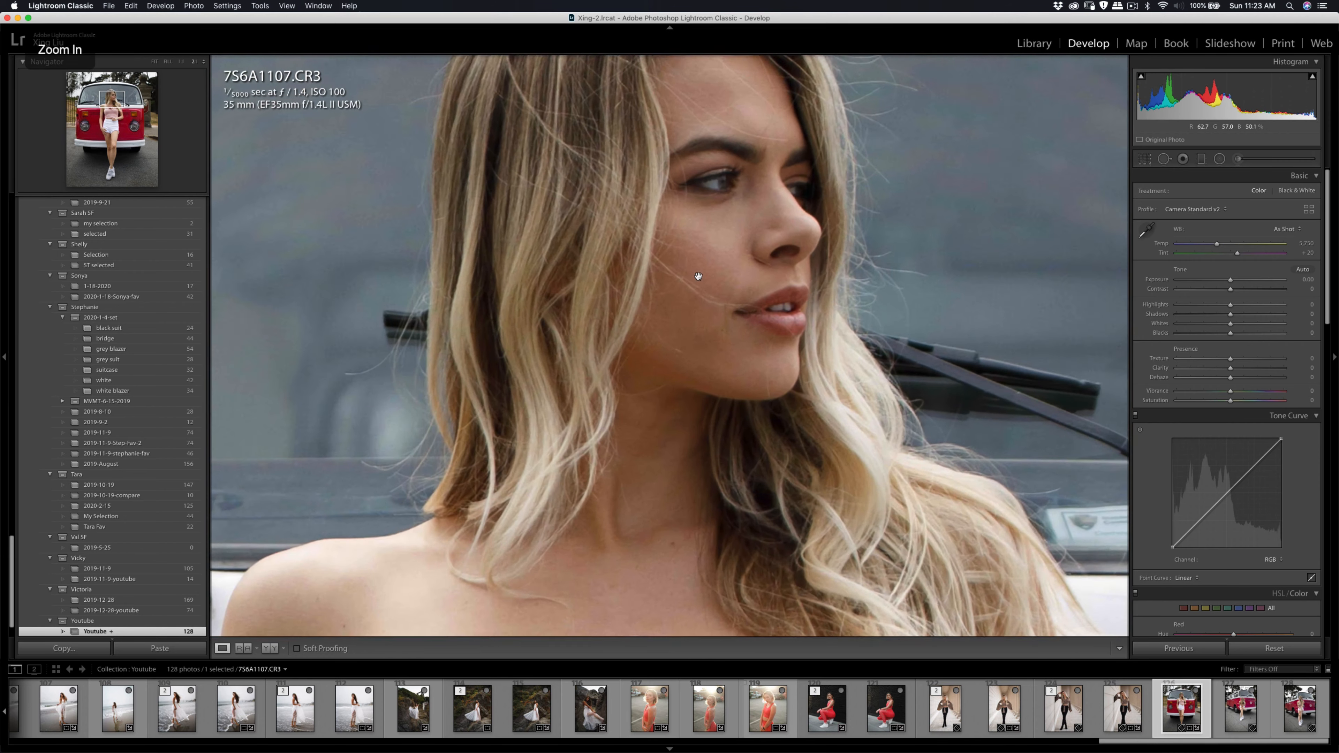
{"action": "key", "text": "k"}
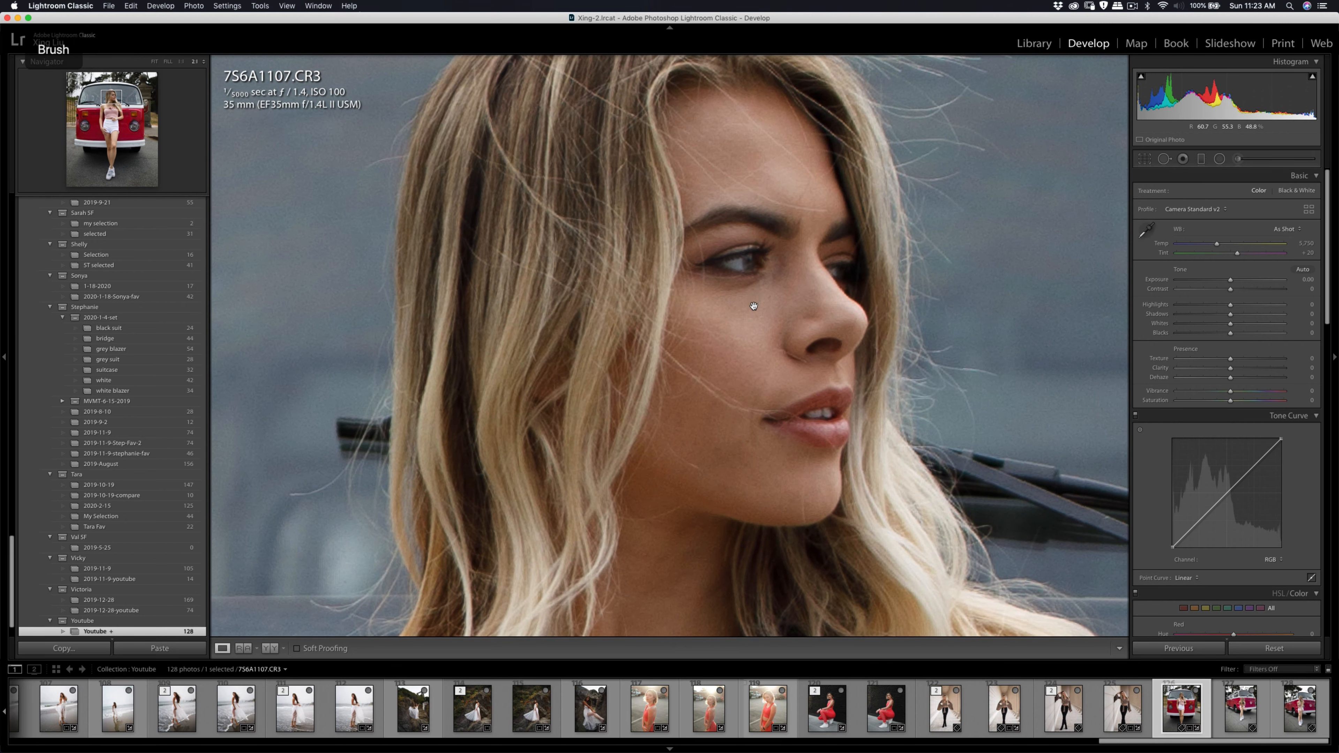
{"action": "left_click", "coordinate": [1194, 194]}
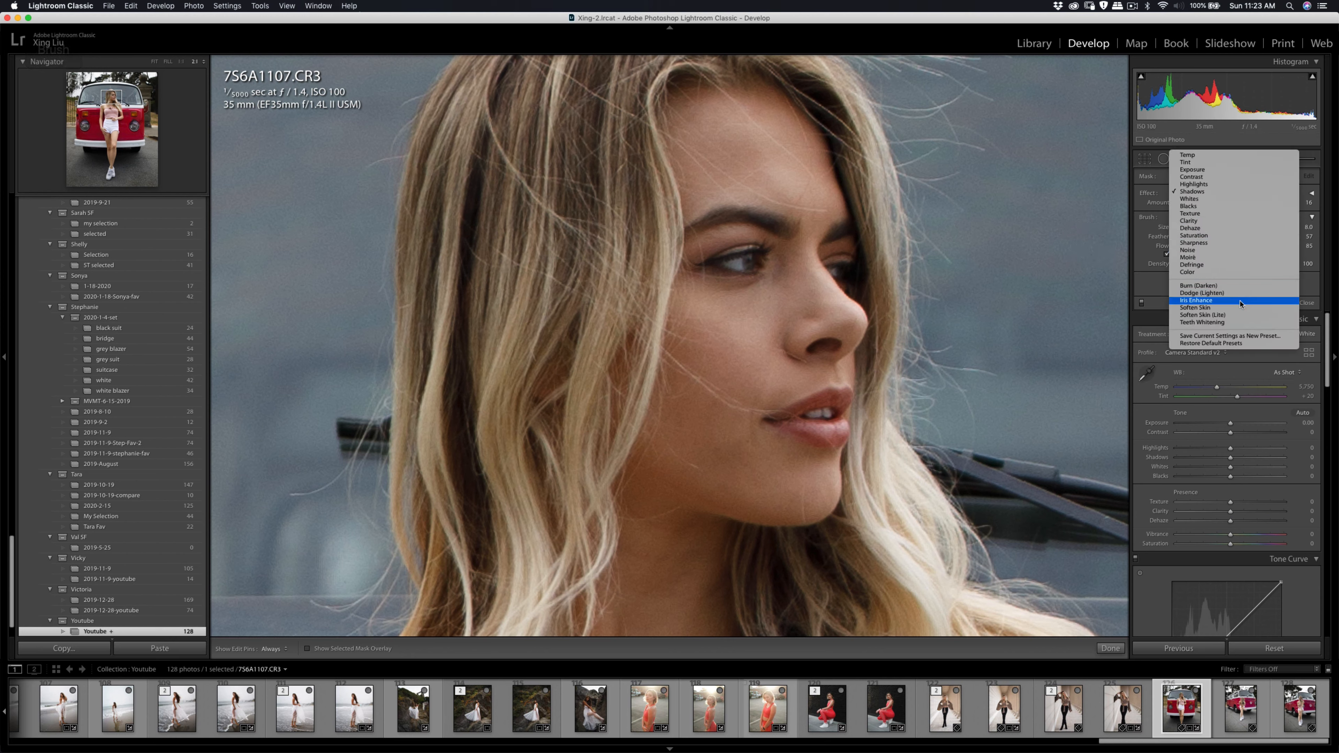
{"action": "left_click", "coordinate": [1222, 316]}
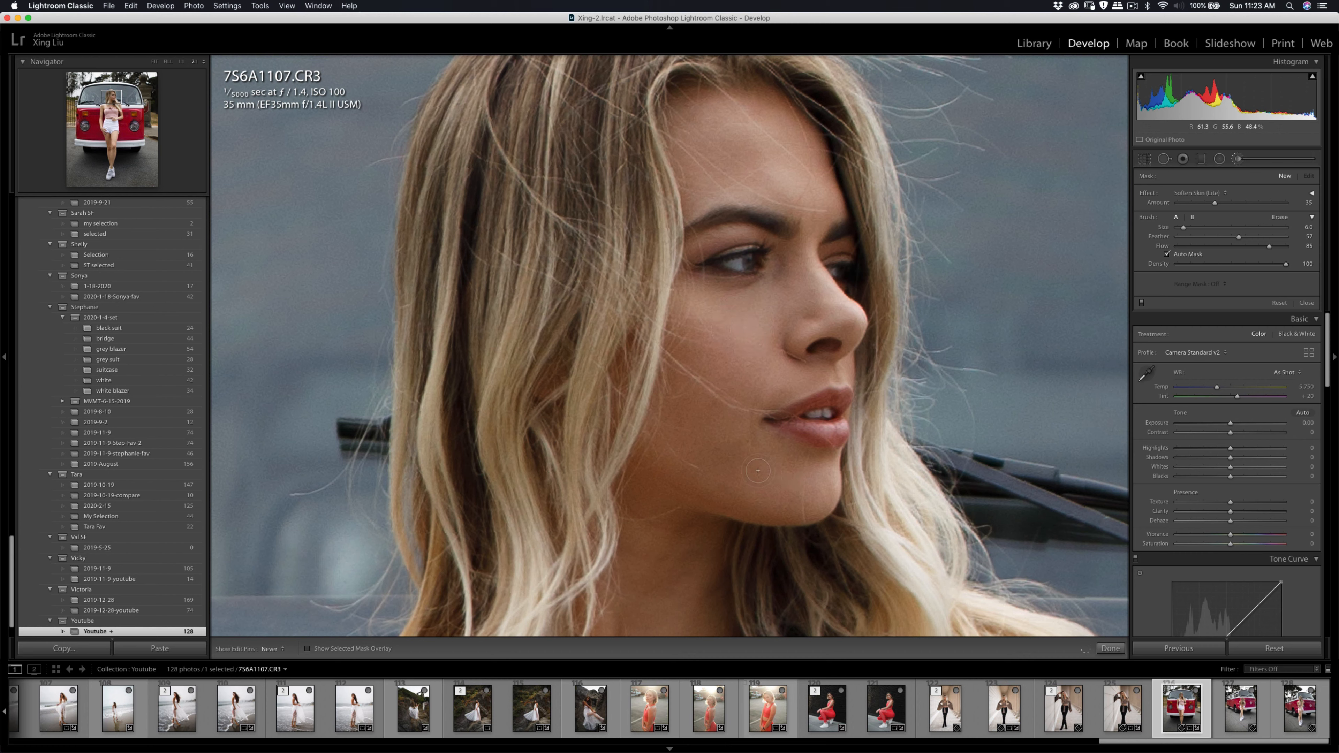
{"action": "left_click_drag", "start_coordinate": [732, 299], "coordinate": [716, 175]}
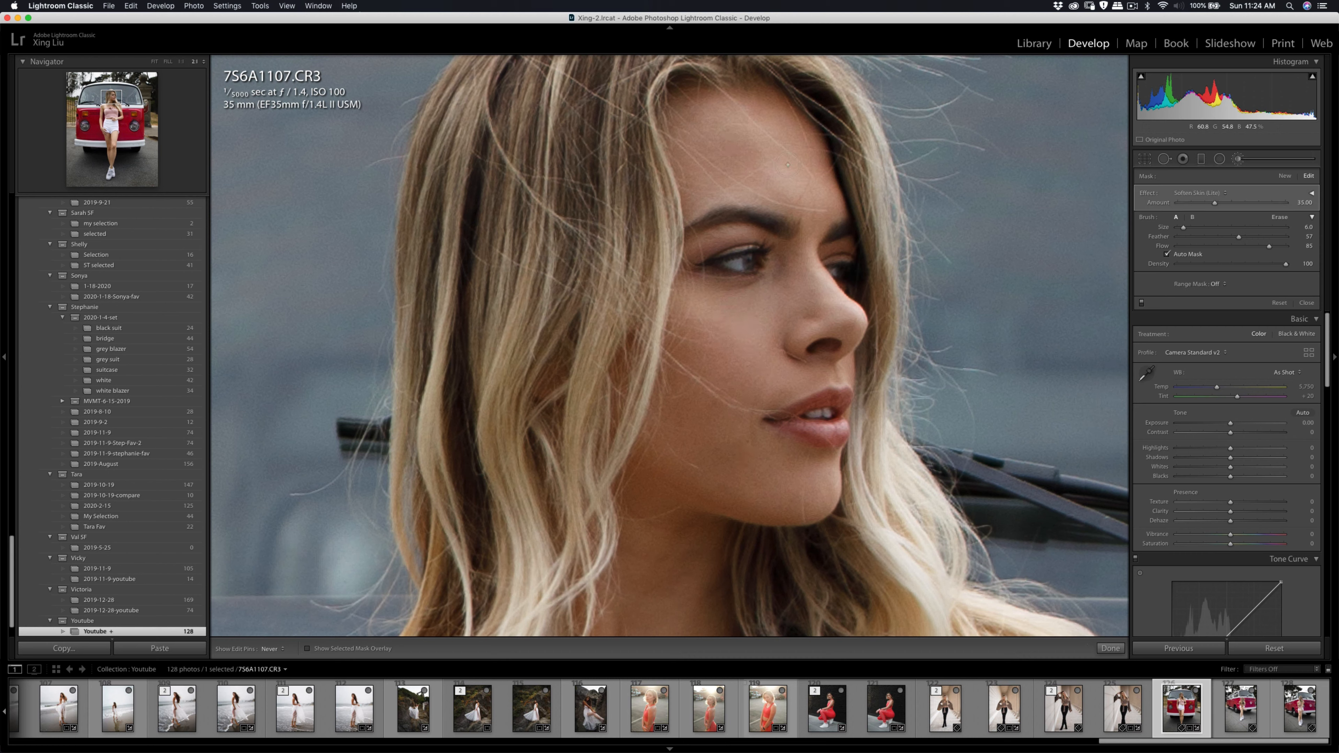
Heal the fine marks on the cheek below the model's eye with a small spot brush
{"action": "key", "text": "q"}
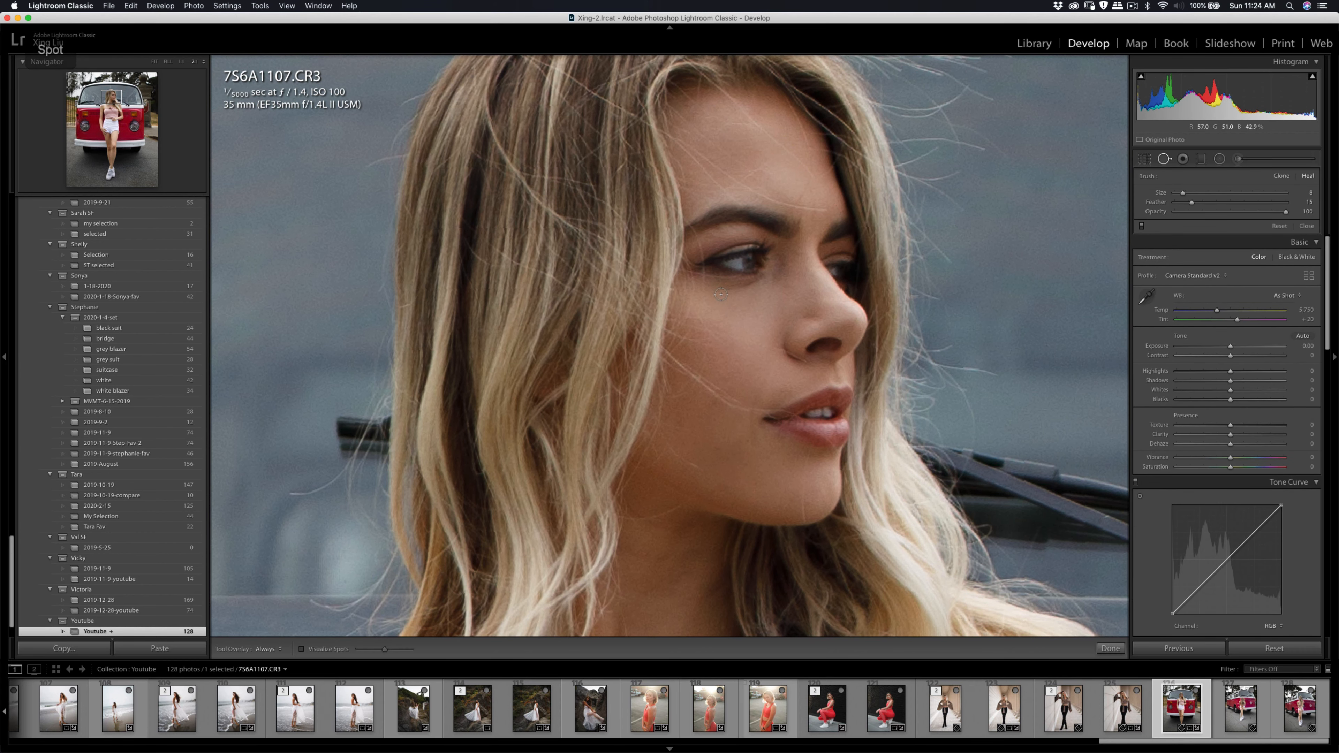
{"action": "mouse_move", "coordinate": [713, 291]}
{"action": "left_mouse_down"}
{"action": "mouse_move", "coordinate": [765, 280]}
{"action": "mouse_move", "coordinate": [717, 294]}
{"action": "mouse_move", "coordinate": [743, 306]}
{"action": "left_mouse_up"}
{"action": "key", "text": "q"}
Brush Soften Skin (Lite) over more facial skin between the eyes and up towards the forehead
{"action": "key", "text": "k"}
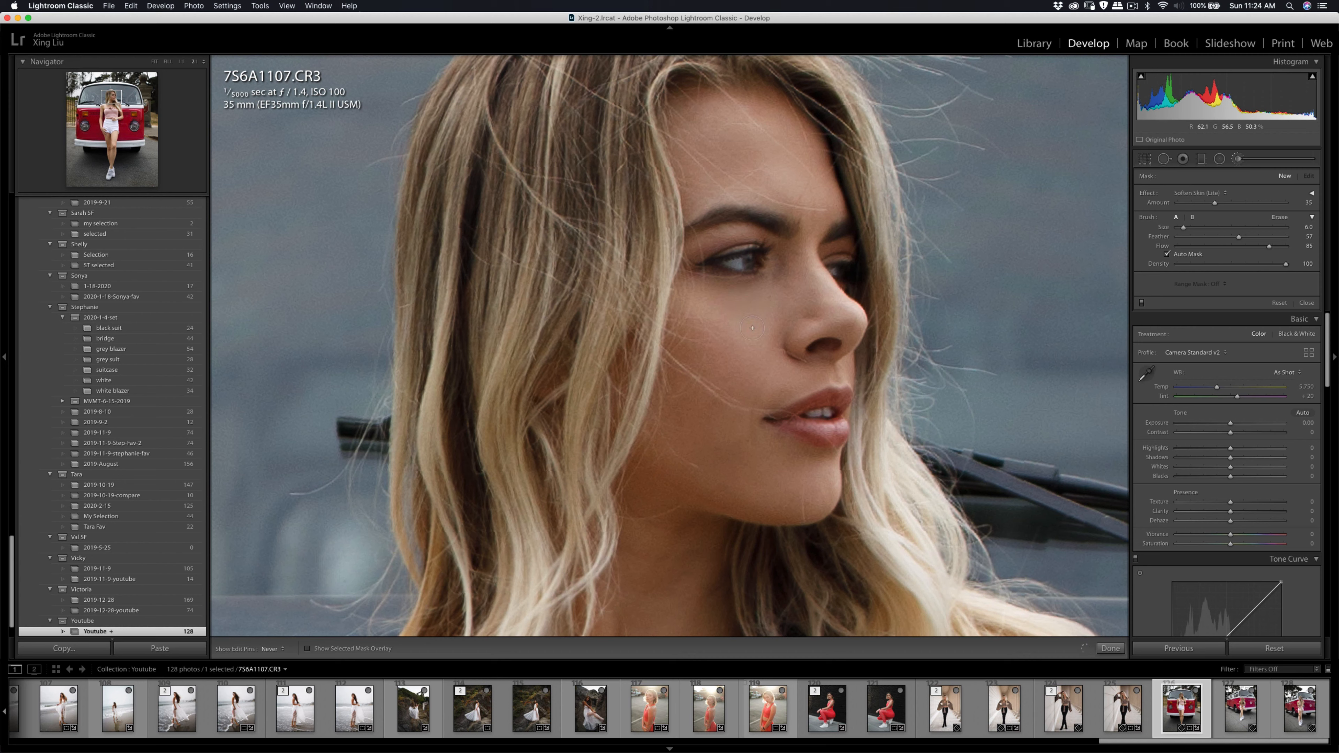
{"action": "left_click_drag", "start_coordinate": [784, 263], "coordinate": [785, 237]}
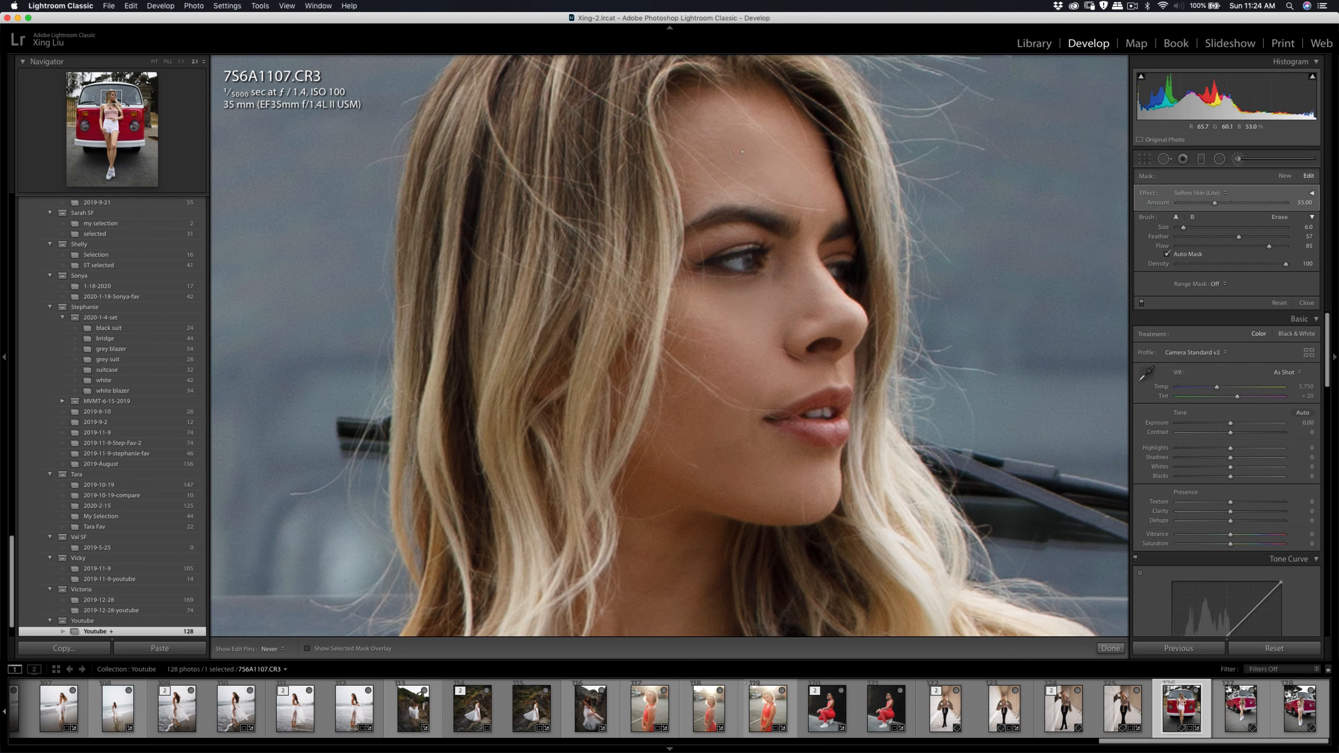
{"action": "key", "text": "k"}
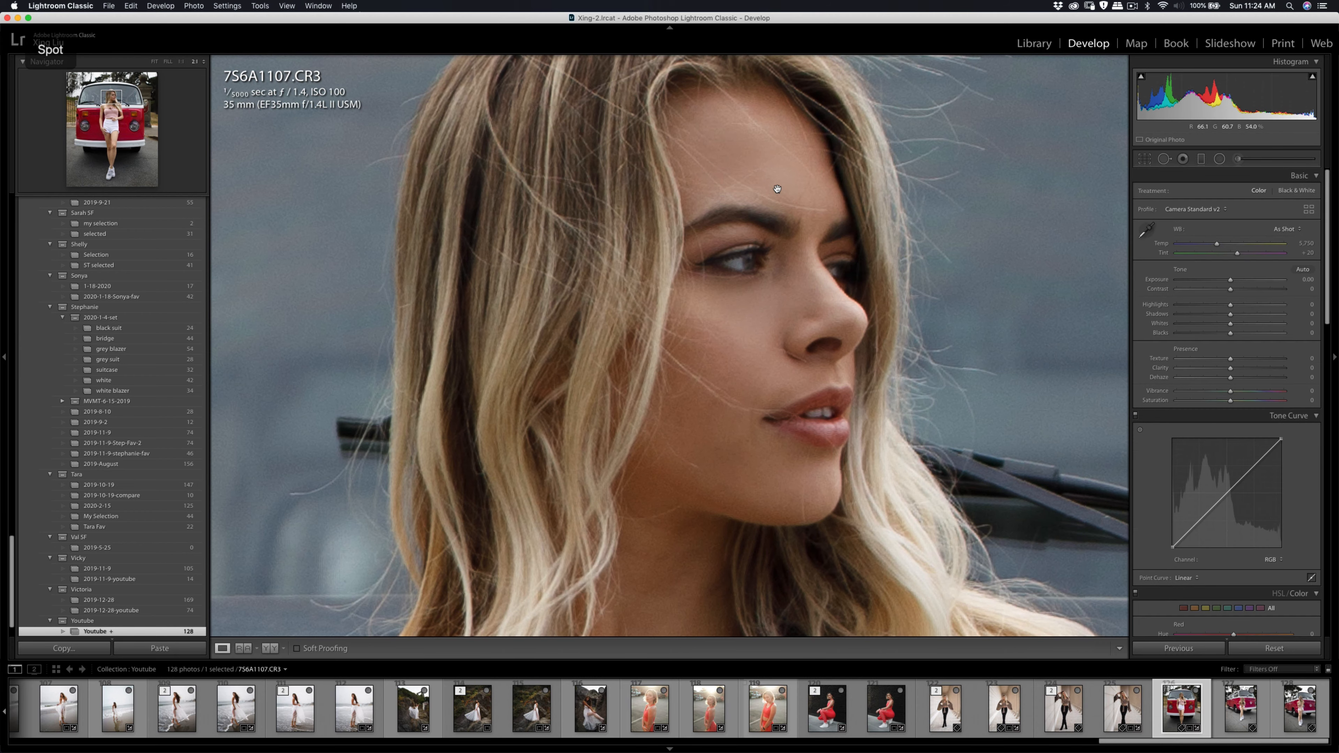
{"action": "left_click", "coordinate": [774, 188]}
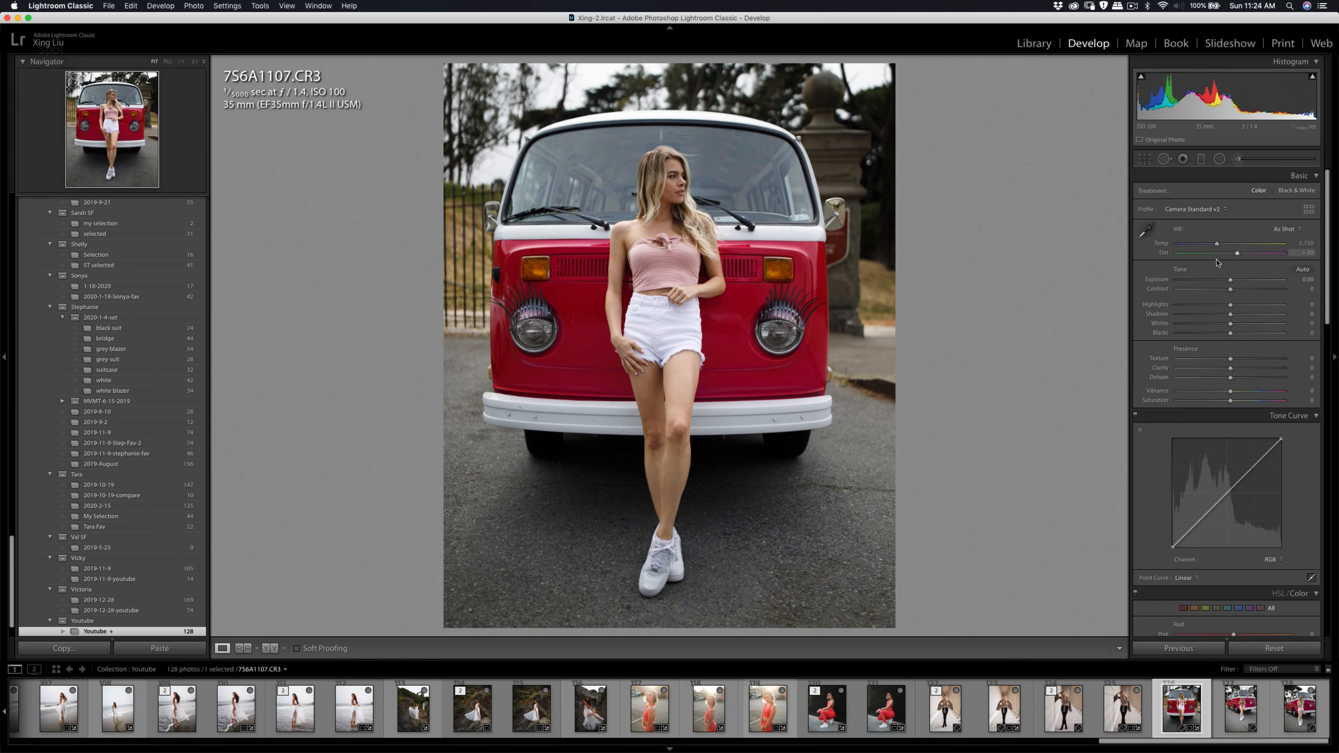
Brush a Shadows adjustment over the model's face and neck
{"action": "left_click", "coordinate": [1243, 161]}
{"action": "left_click", "coordinate": [1207, 193]}
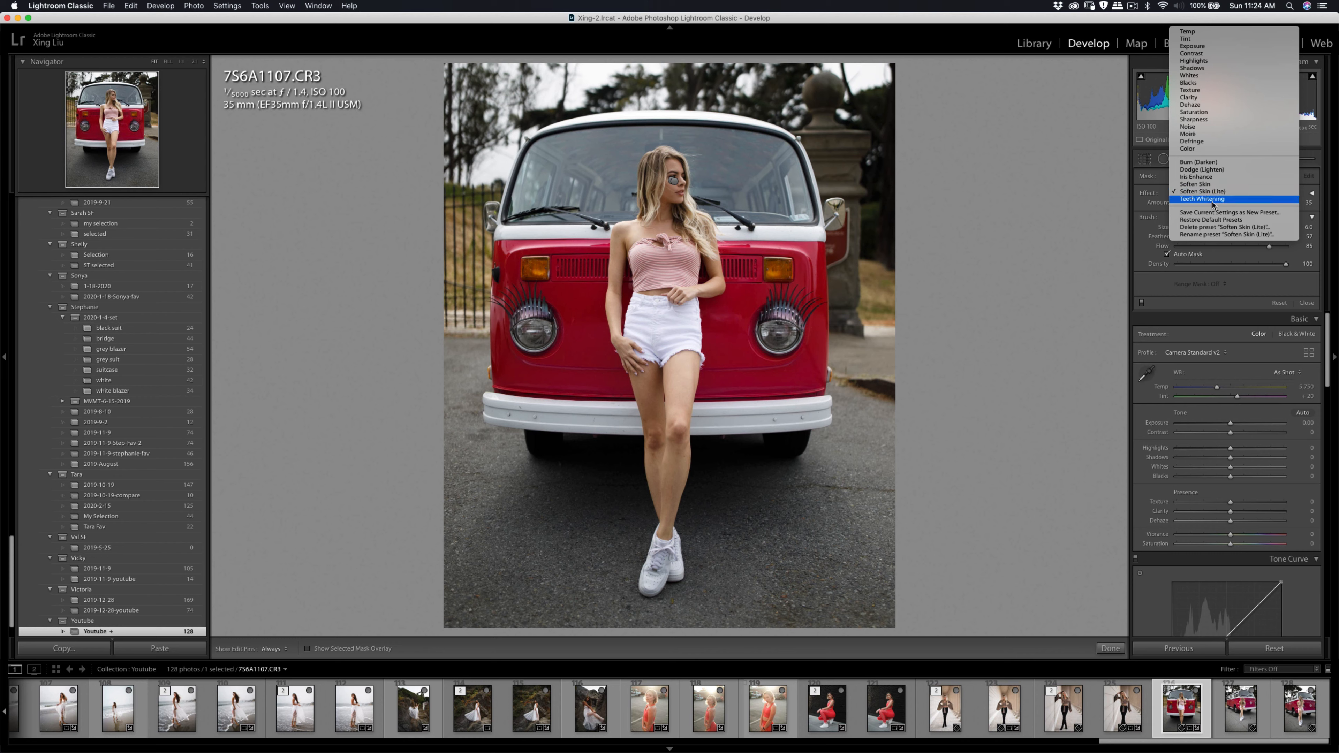
{"action": "left_click", "coordinate": [1204, 68]}
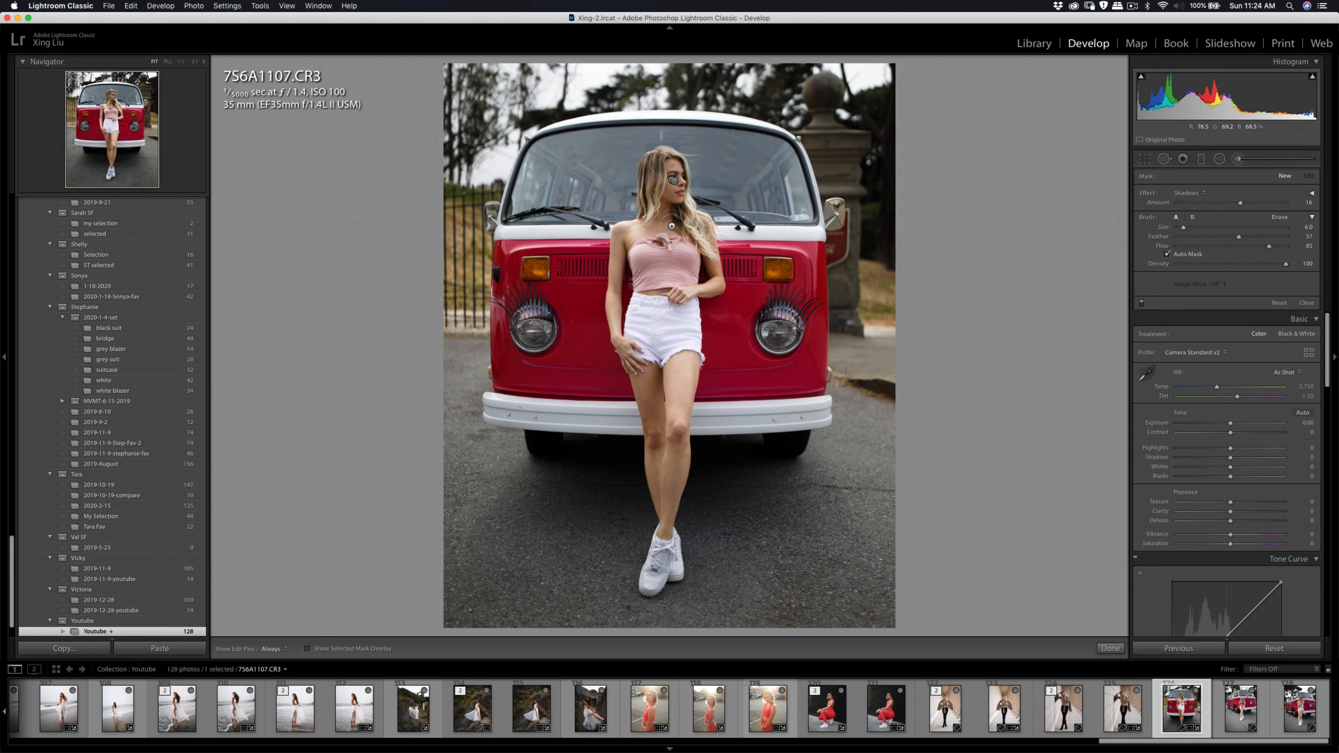
{"action": "key", "text": "h"}
{"action": "left_click_drag", "start_coordinate": [661, 211], "coordinate": [665, 215]}
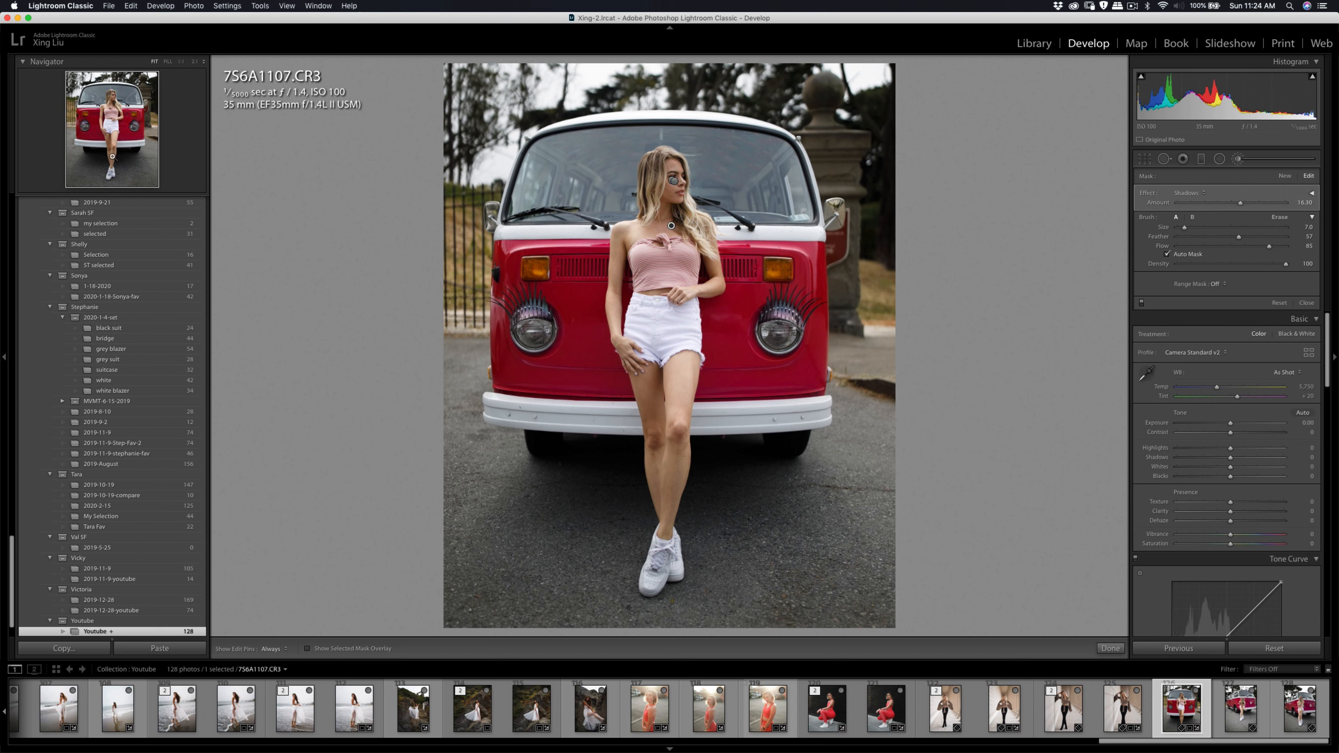
{"action": "key", "text": "h"}
{"action": "key", "text": "h"}
{"action": "key", "text": "k"}
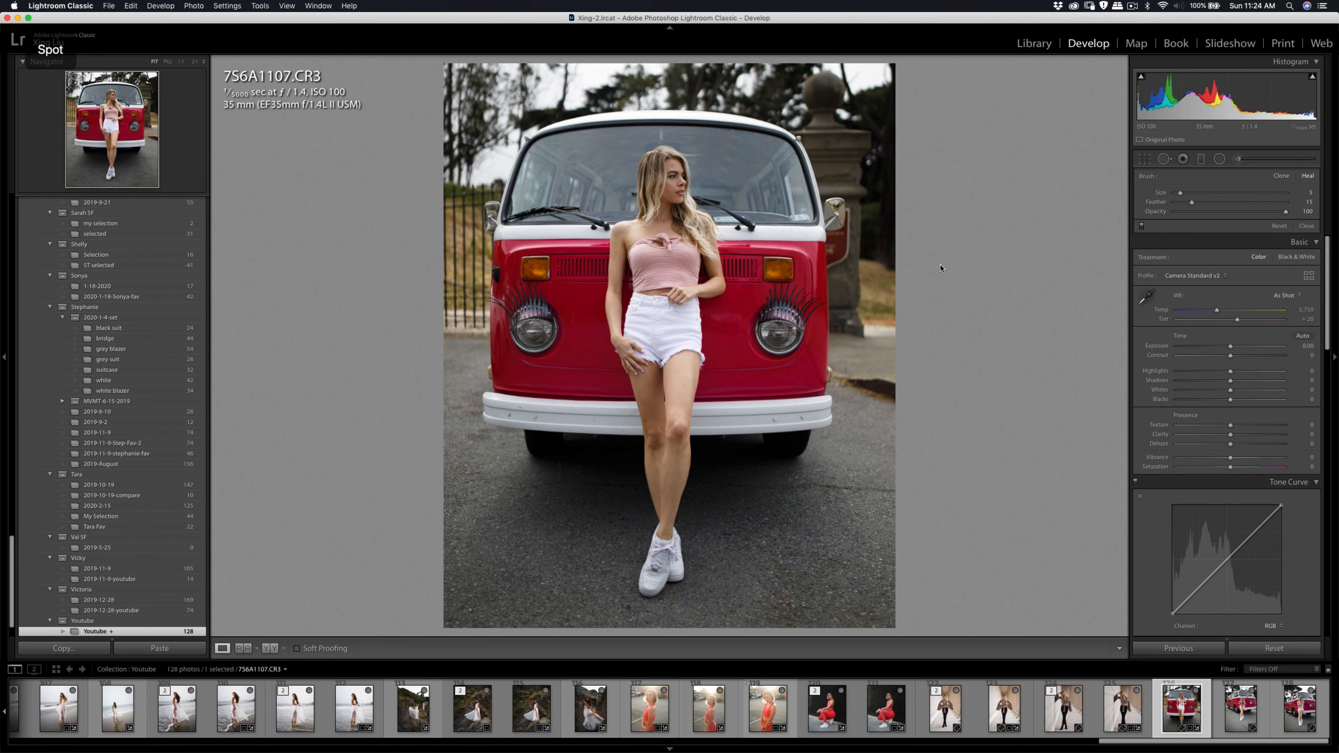
Set the photo's Contrast to +18 and Highlights to −24
{"action": "mouse_move", "coordinate": [1231, 304]}
{"action": "left_mouse_down"}
{"action": "mouse_move", "coordinate": [1217, 307]}
{"action": "mouse_move", "coordinate": [1240, 294]}
{"action": "mouse_move", "coordinate": [1232, 282]}
{"action": "left_mouse_up"}
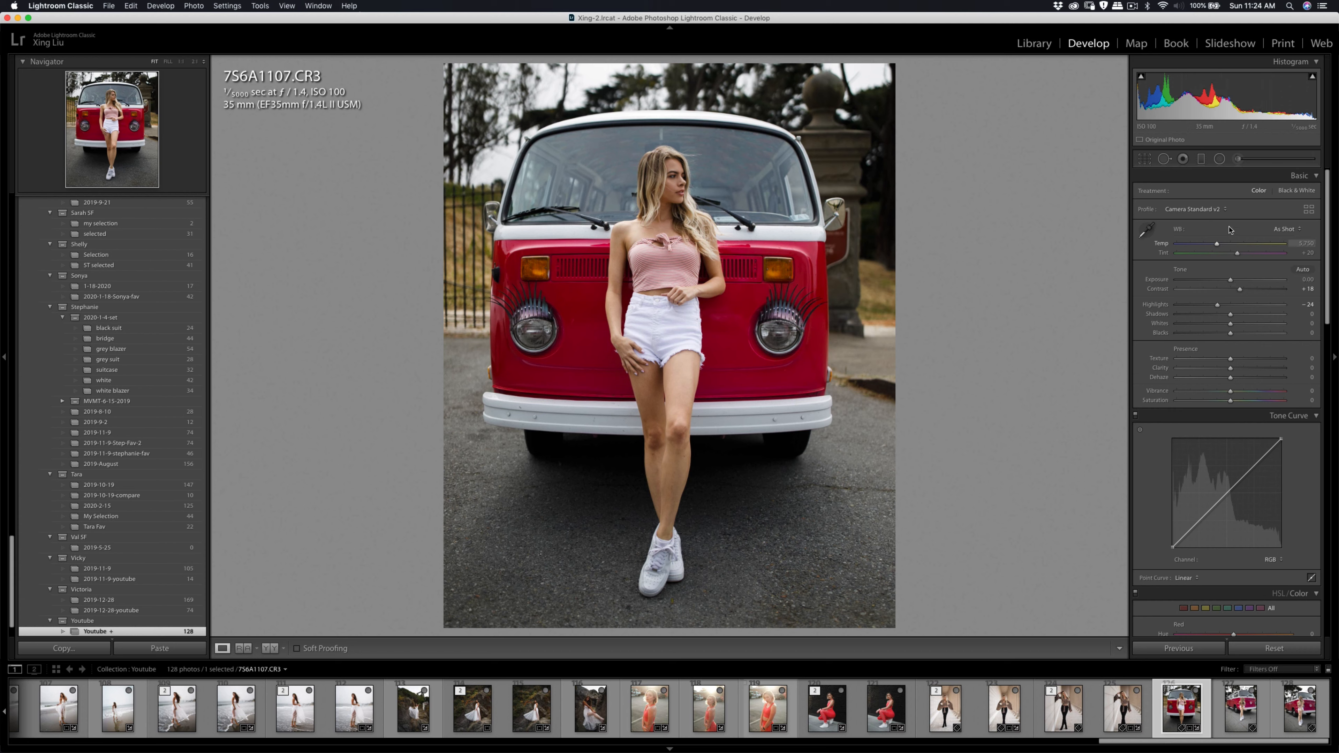
Paint a new adjustment brush mask with an amount of 12 on the model's neck, and set the photo's Contrast to +22
{"action": "left_click", "coordinate": [1239, 159]}
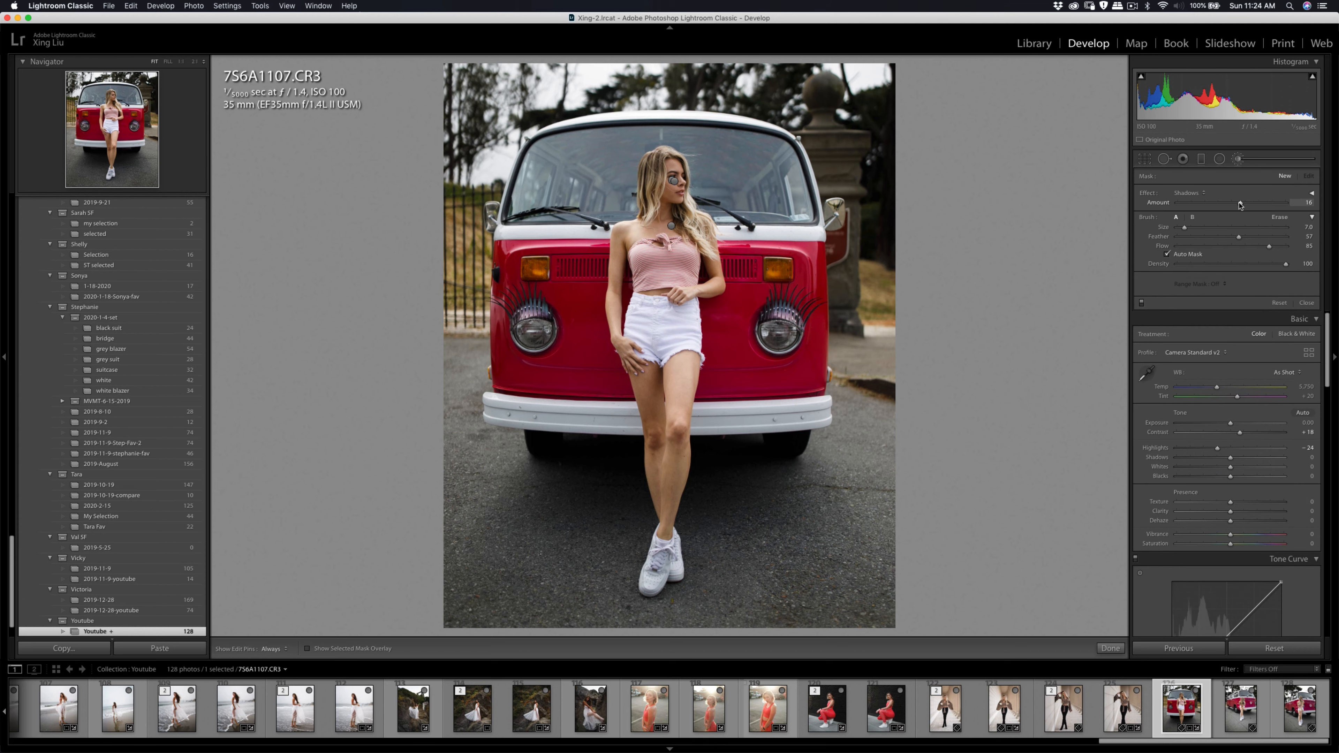
{"action": "key", "text": "h"}
{"action": "left_click_drag", "start_coordinate": [671, 231], "coordinate": [676, 228]}
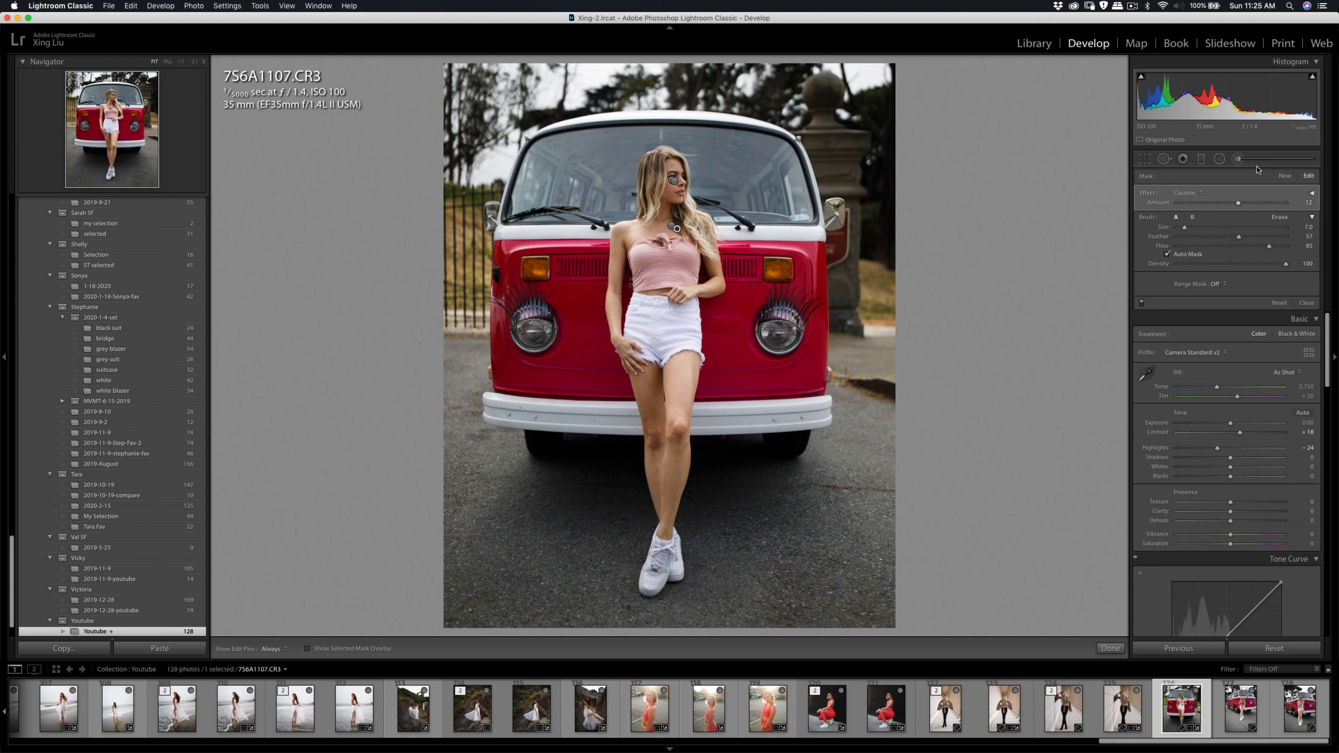
{"action": "left_click", "coordinate": [1239, 160]}
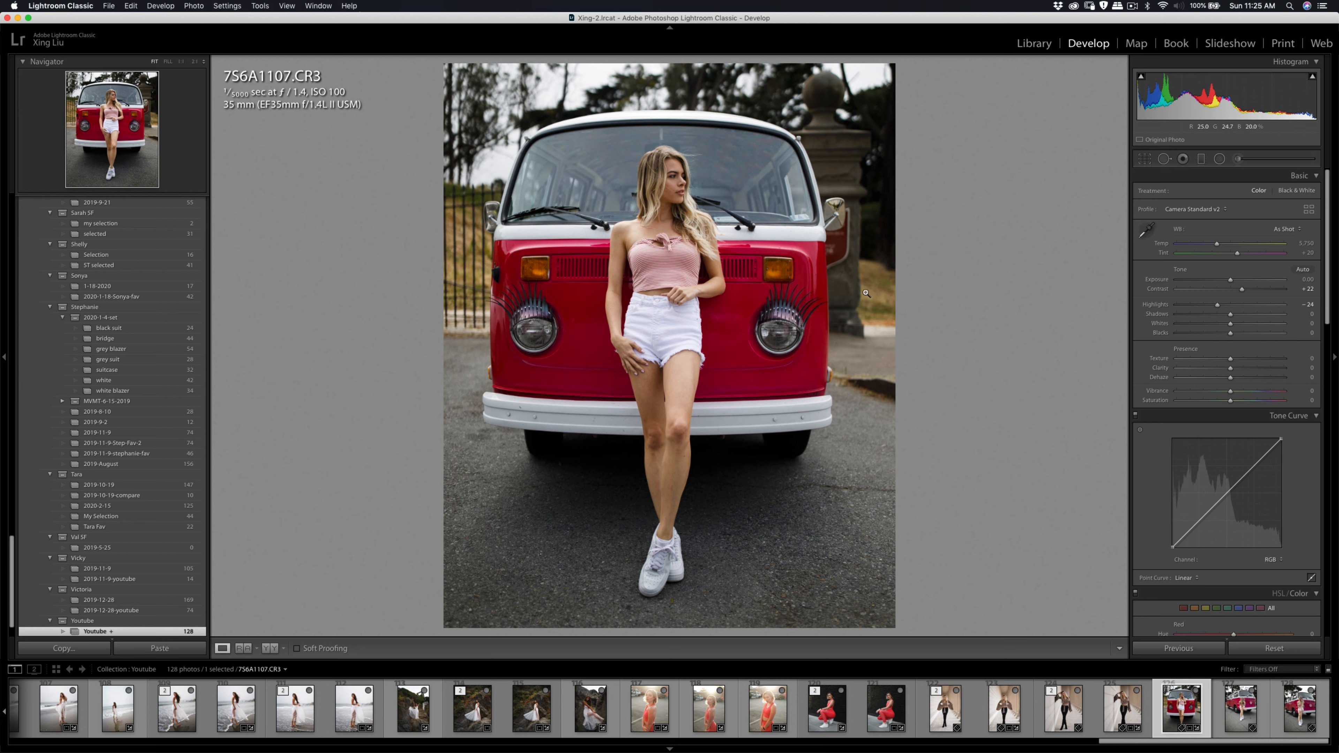
Reduce the Yellow saturation of the photo to −33 in the HSL/Color adjustments
{"action": "scroll", "coordinate": [1288, 417], "scroll_direction": "down", "scroll_amount": 5}
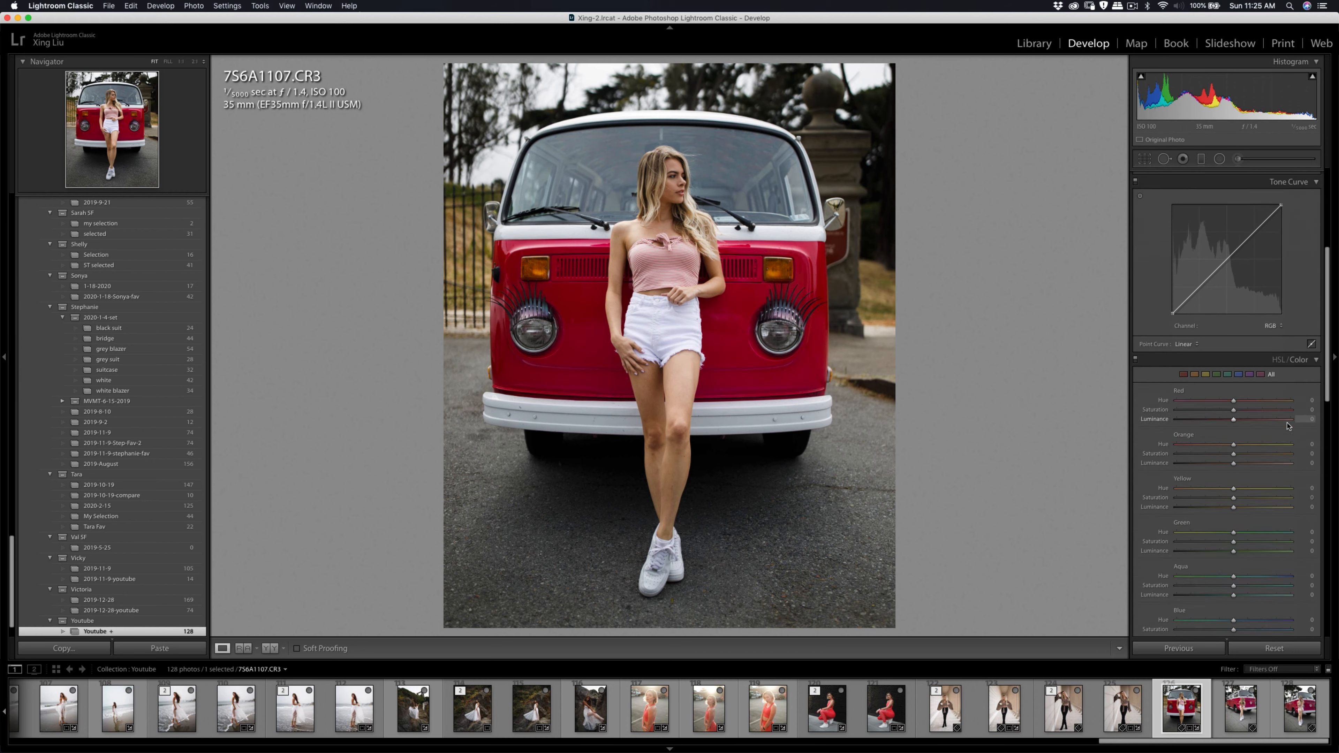
{"action": "scroll", "coordinate": [1288, 426], "scroll_direction": "down", "scroll_amount": 2}
{"action": "left_click_drag", "start_coordinate": [1234, 450], "coordinate": [1311, 474]}
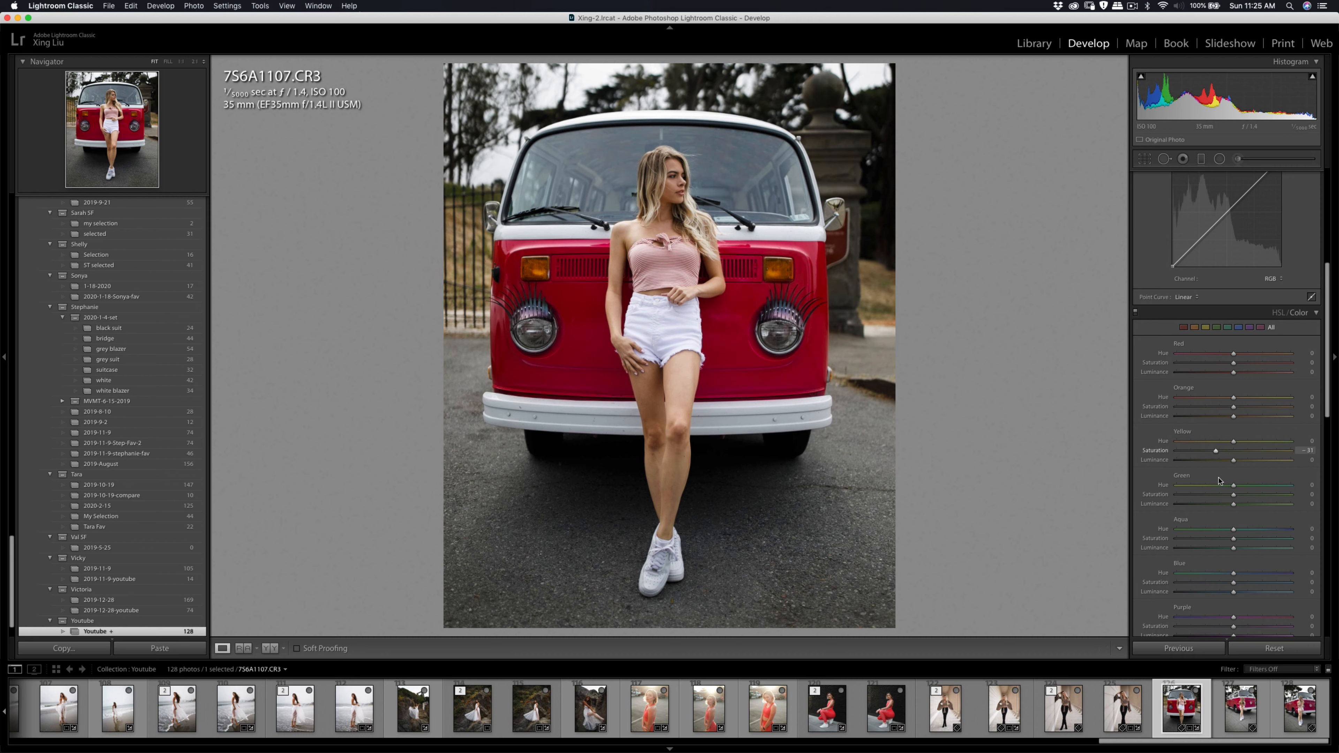
{"action": "left_click_drag", "start_coordinate": [1218, 478], "coordinate": [1218, 477]}
Shift the photo slightly within its 4 x 5 / 8 x 10 crop frame and apply the crop
{"action": "key", "text": "r"}
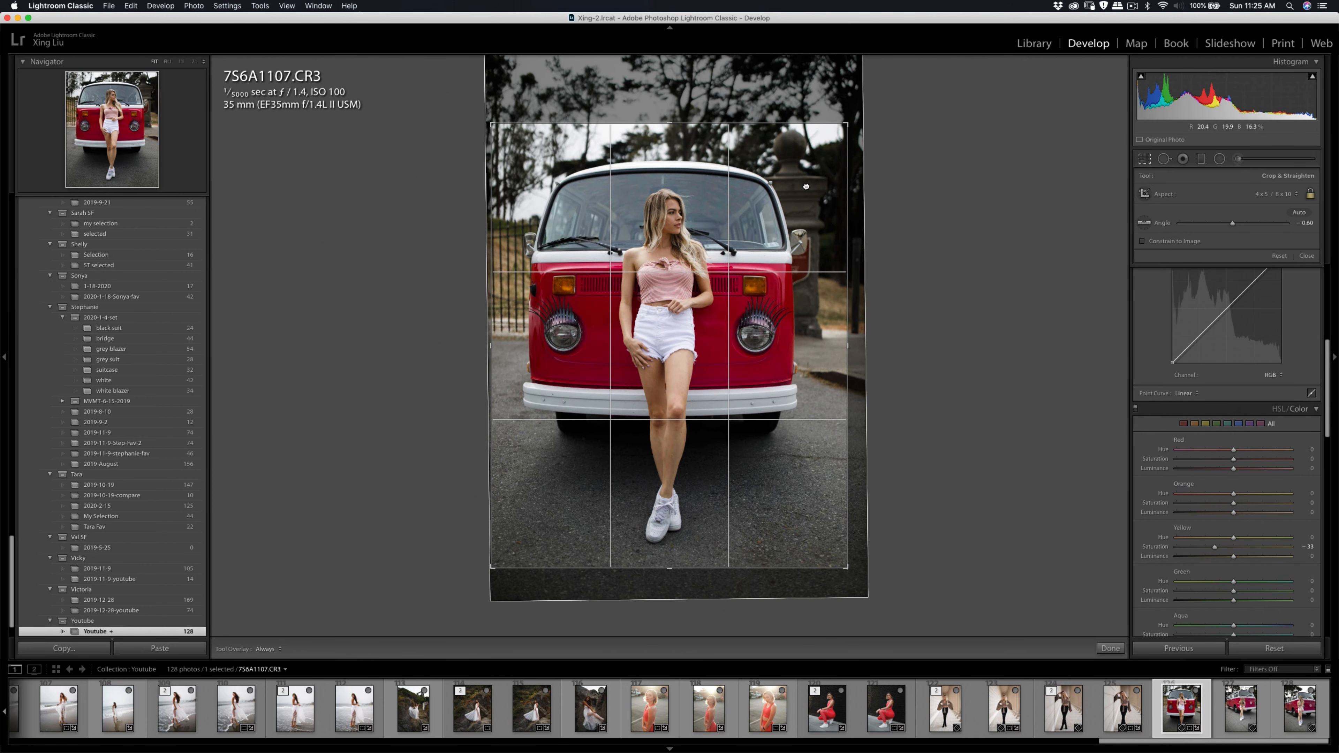
{"action": "left_click_drag", "start_coordinate": [809, 186], "coordinate": [810, 185]}
{"action": "key", "text": "Return"}
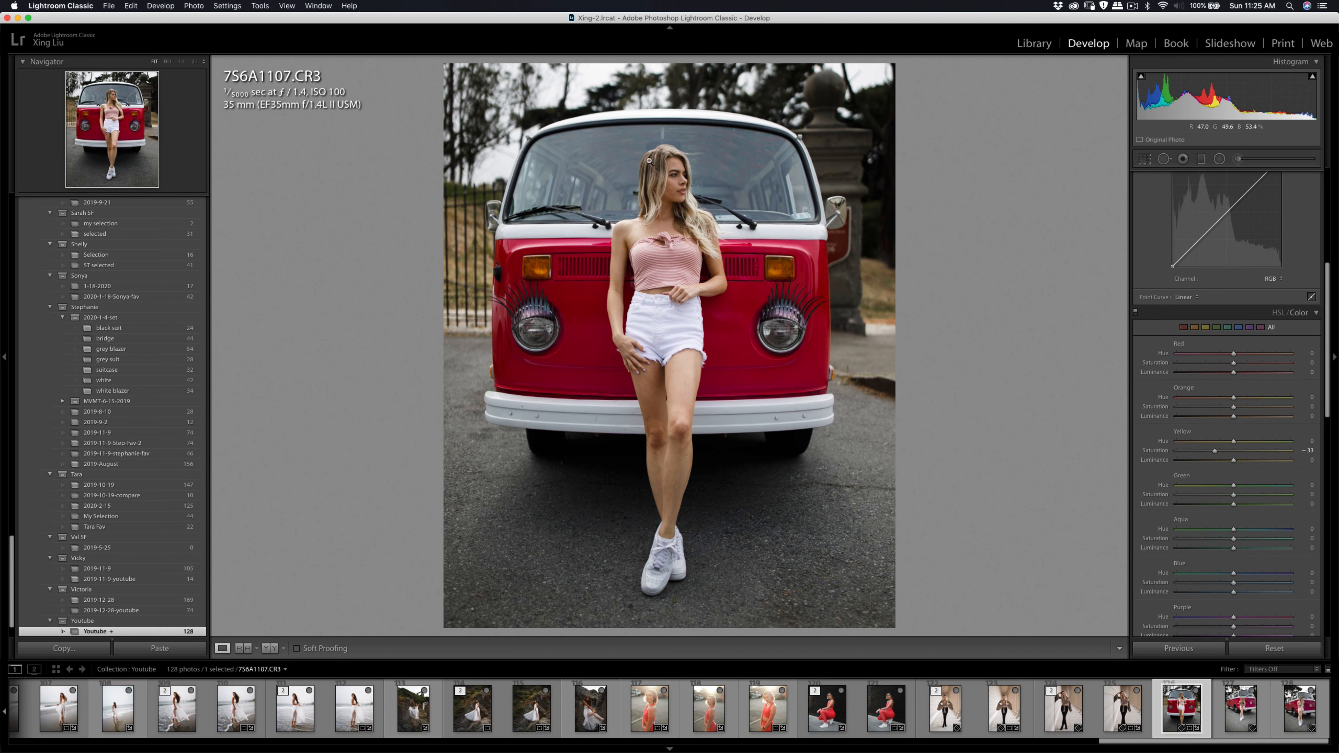
Open a copy of the photo with Lightroom adjustments in Imagenomic Portraiture 3
{"action": "right_click", "coordinate": [685, 230]}
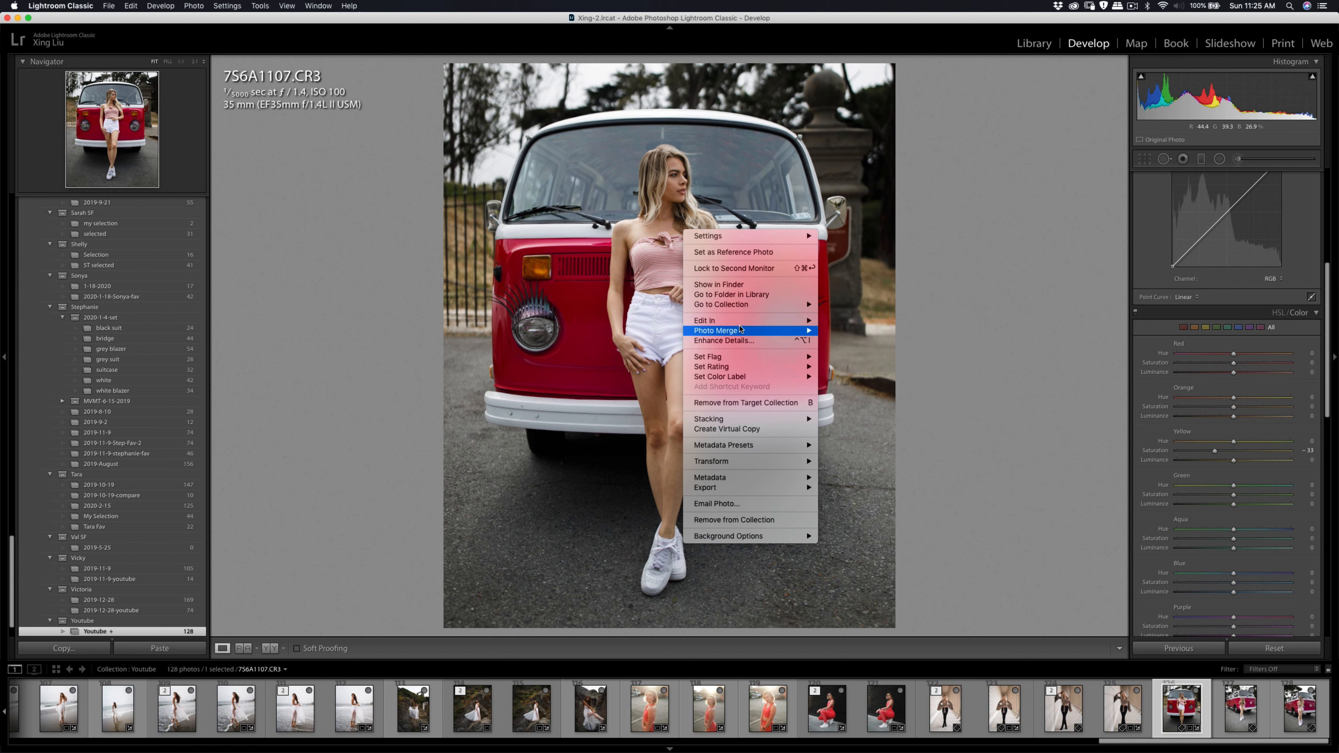
{"action": "mouse_move", "coordinate": [806, 321]}
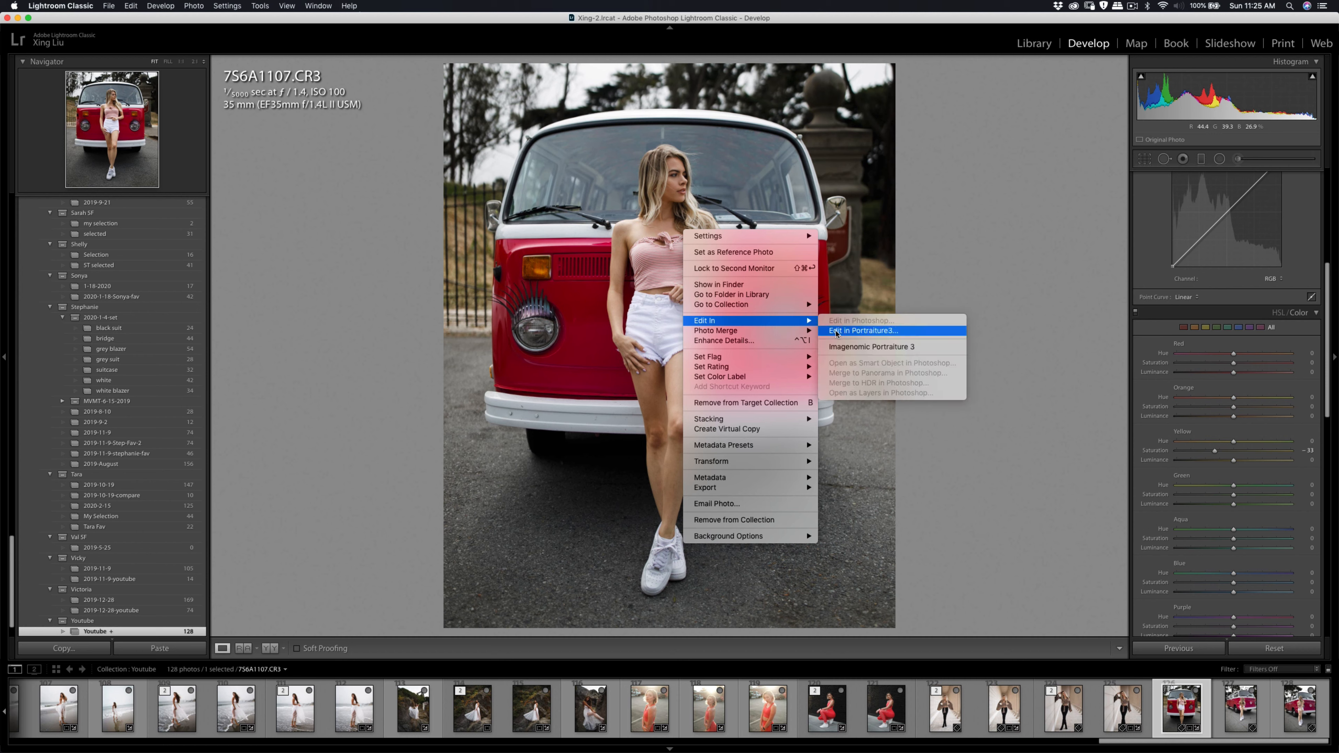
{"action": "left_click", "coordinate": [848, 347]}
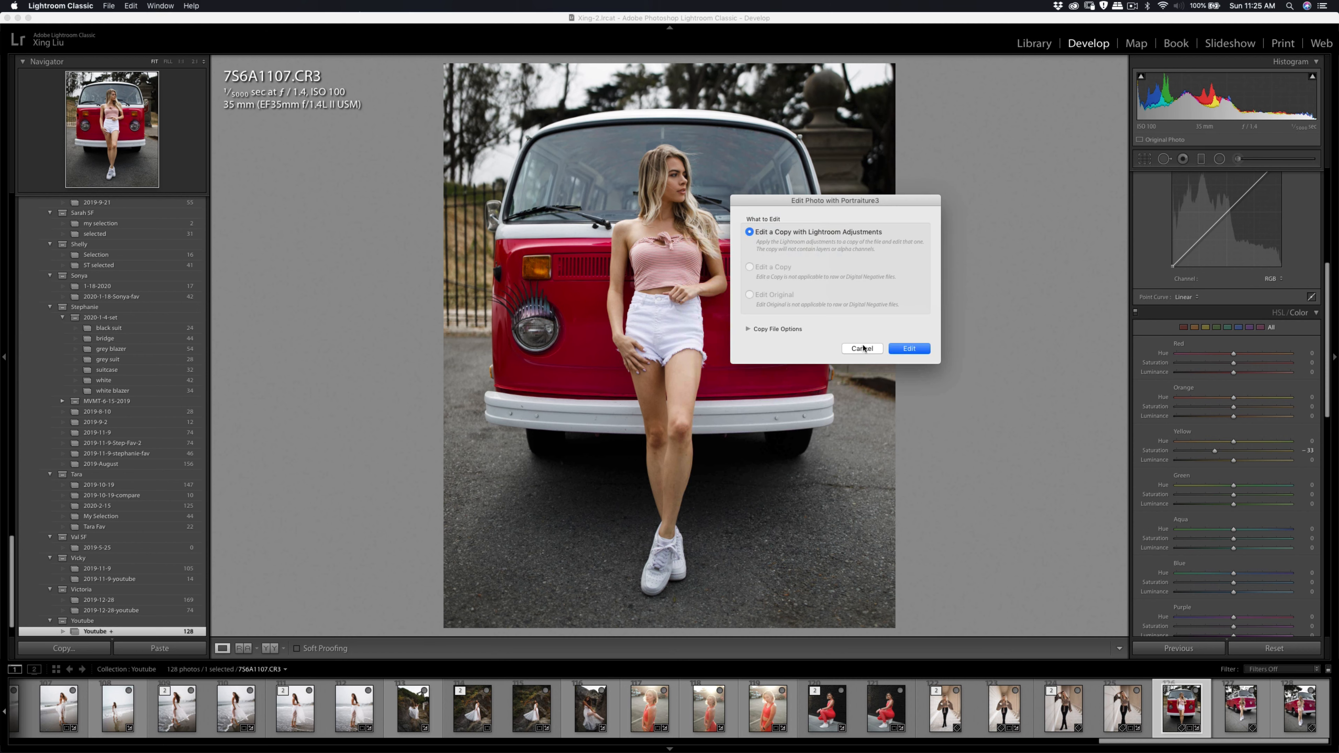
{"action": "left_click", "coordinate": [897, 352]}
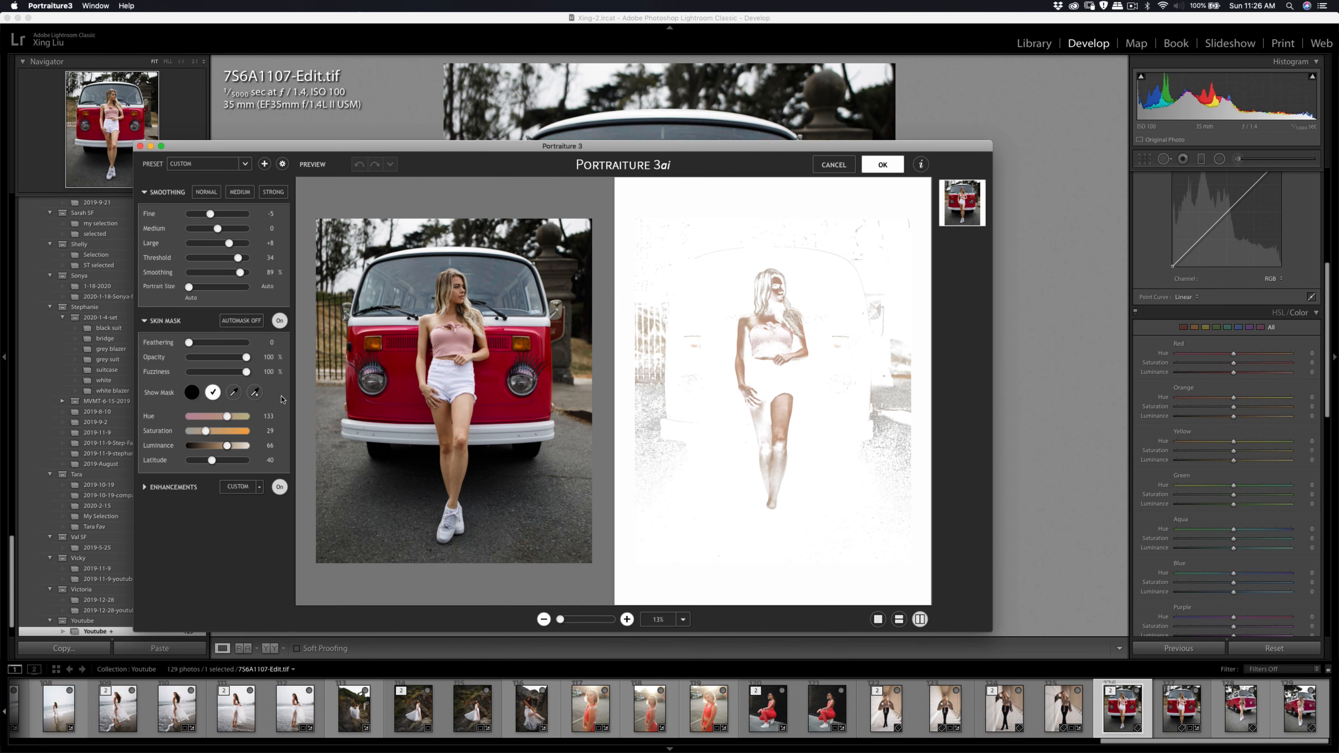
Sample skin tones on the model's face and leg to extend the Portraiture skin mask, and apply the smoothing to the copy
{"action": "left_click", "coordinate": [233, 392]}
{"action": "left_click", "coordinate": [776, 280]}
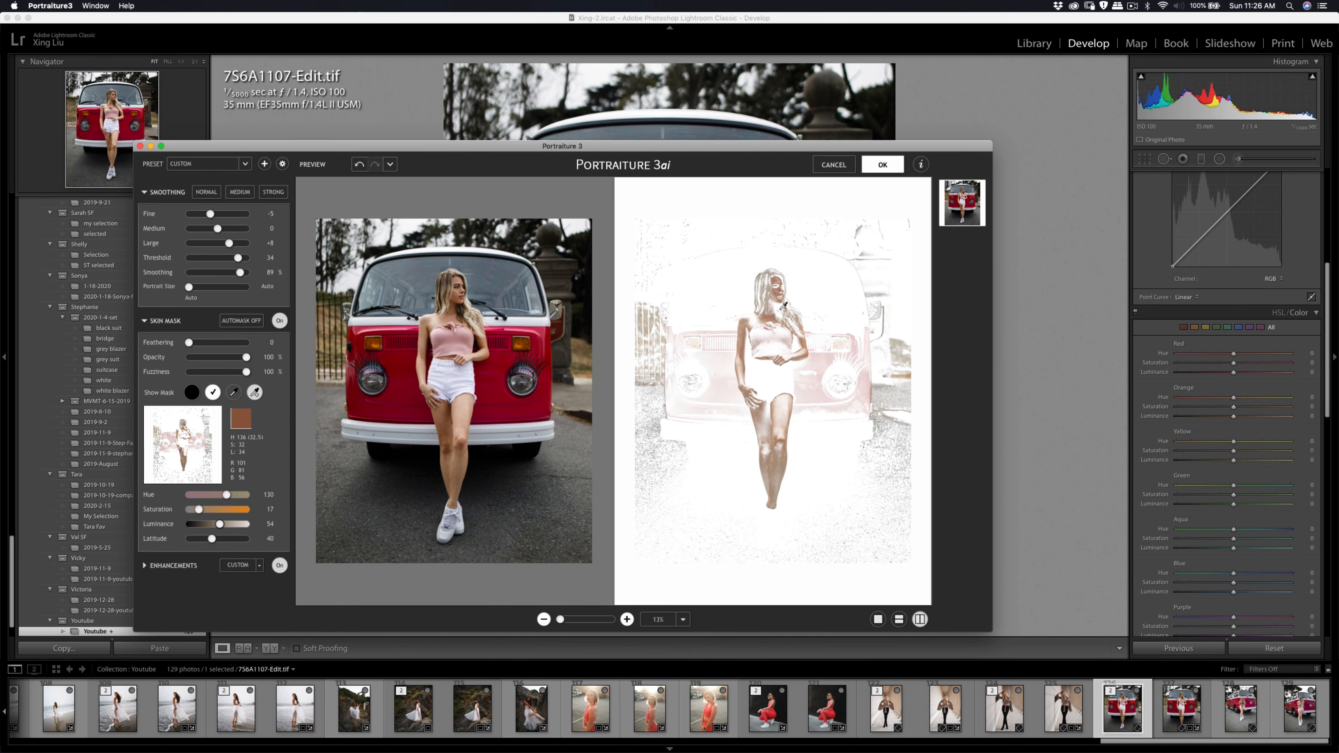
{"action": "left_click", "coordinate": [781, 423]}
{"action": "left_click", "coordinate": [780, 280]}
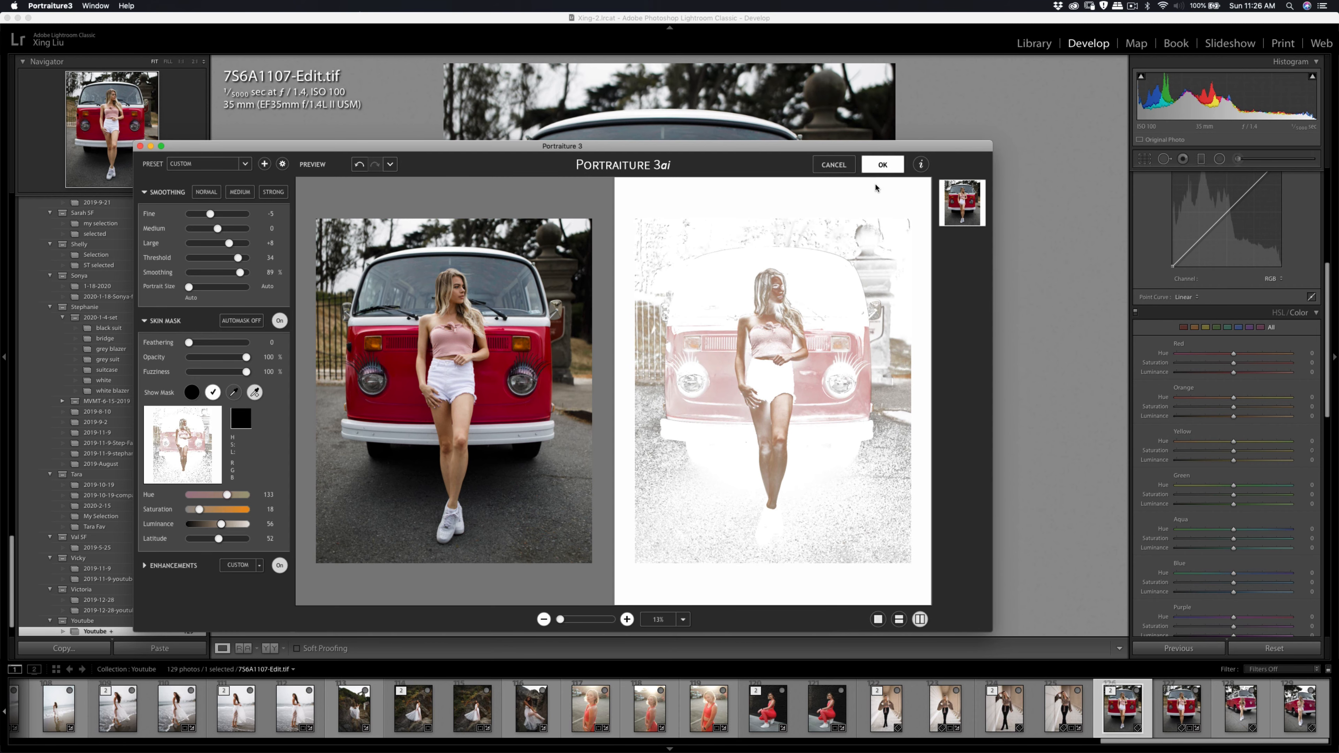
{"action": "key", "text": "Return"}
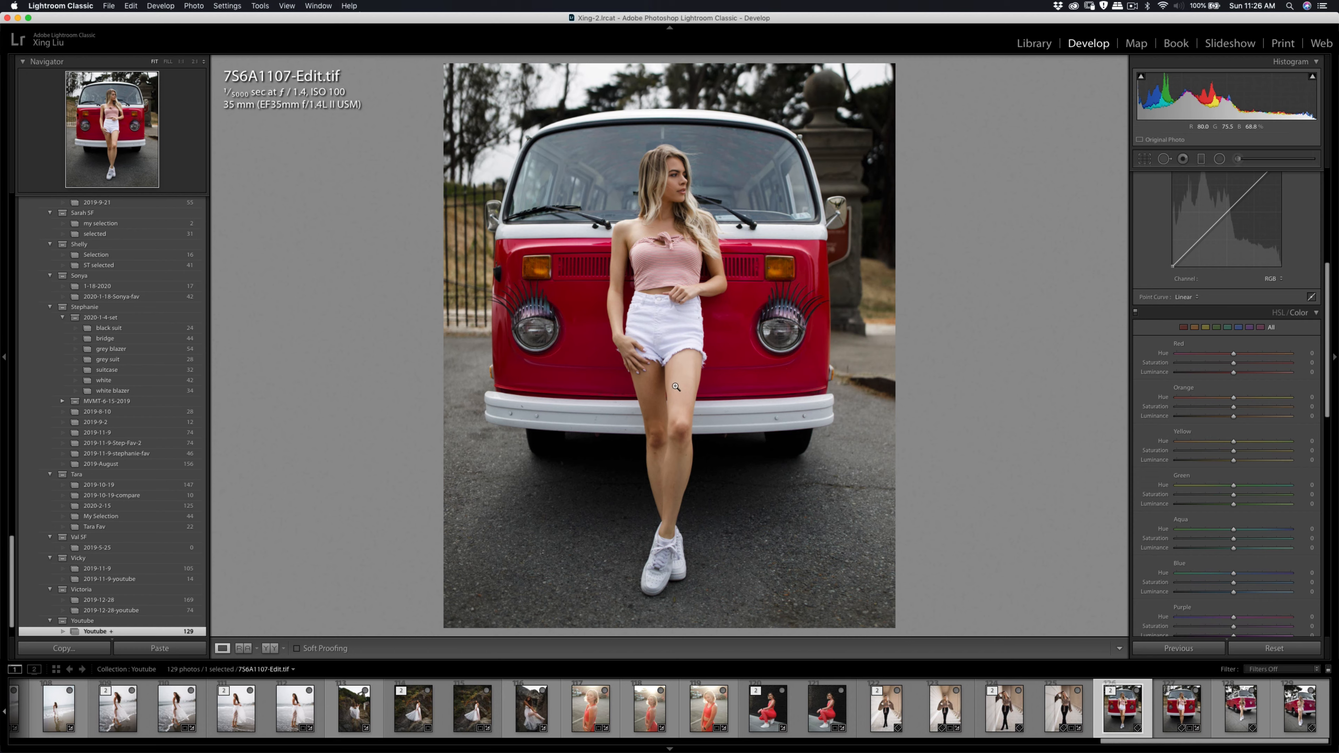
Check the smoothed skin on the face up close and export 756A1107-Edit.tif to the specific folder on the hard drive
{"action": "left_click", "coordinate": [664, 175]}
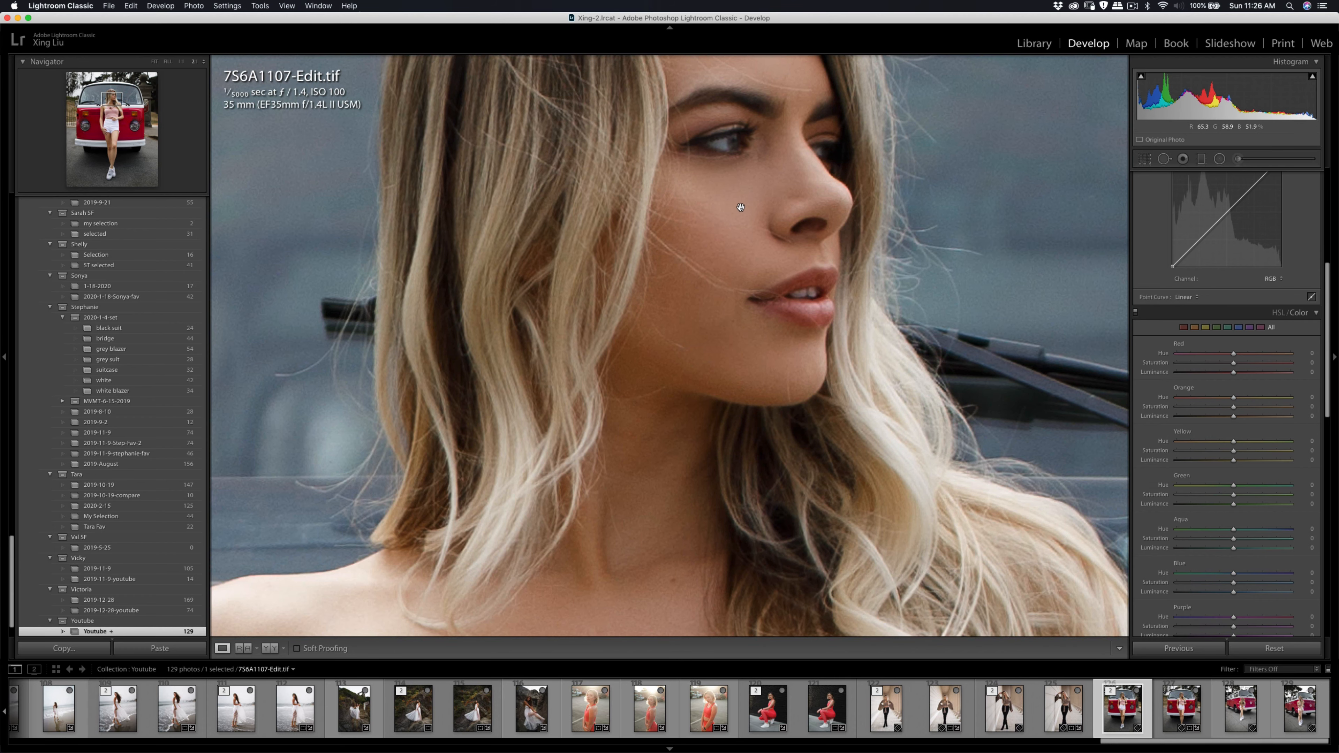
{"action": "key", "text": "super+minus"}
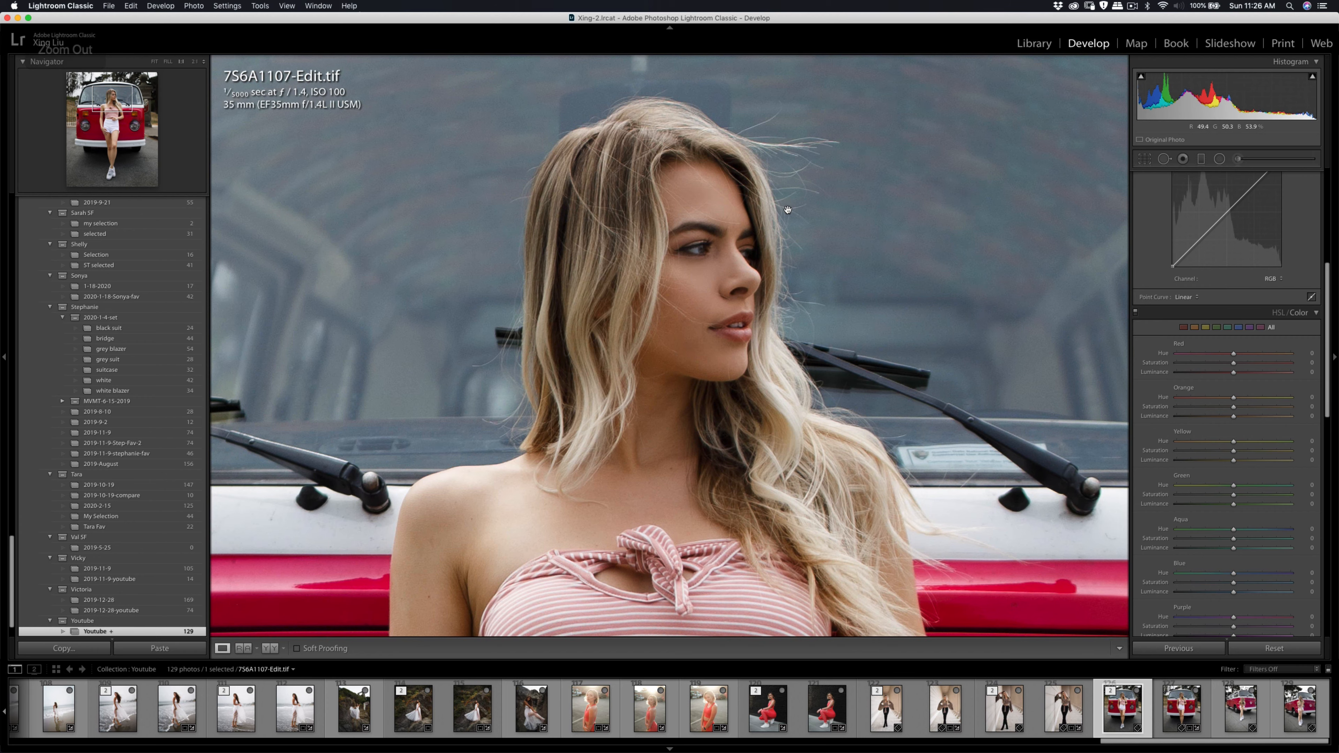
{"action": "key", "text": "super+minus"}
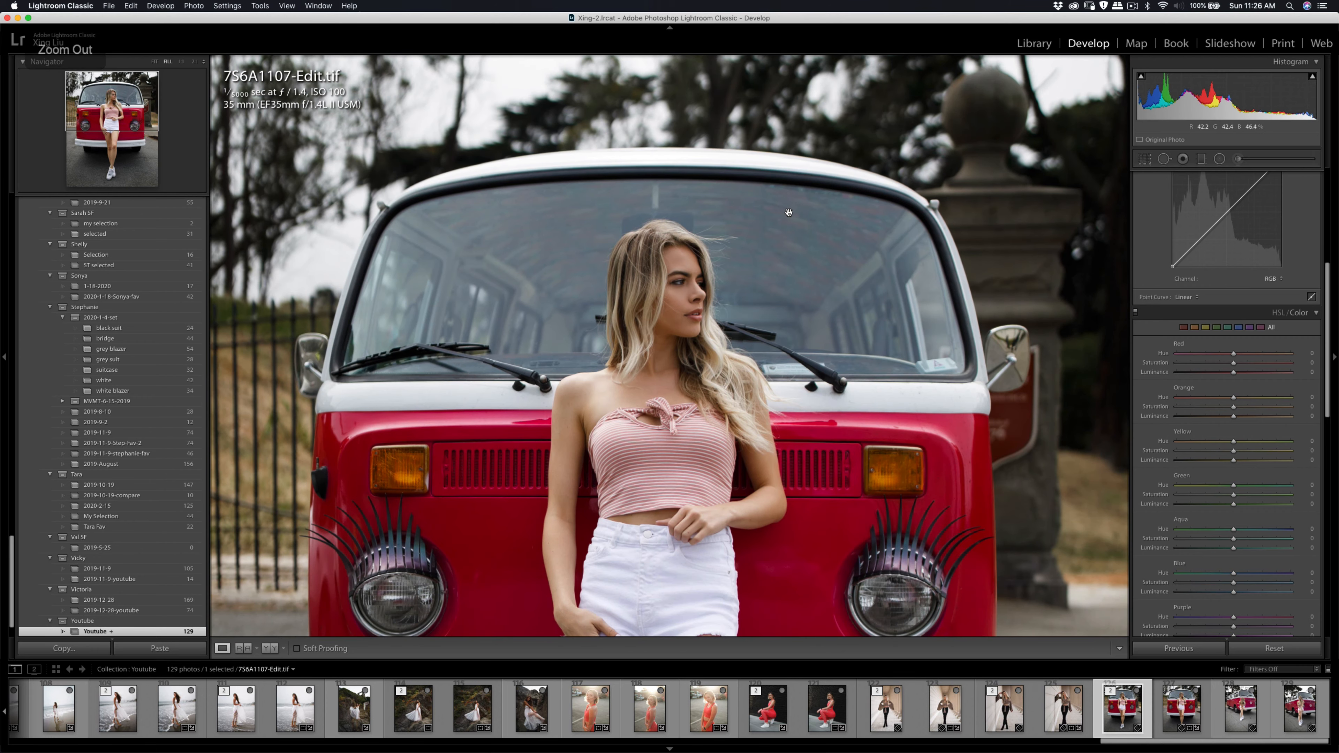
{"action": "key", "text": "super+minus"}
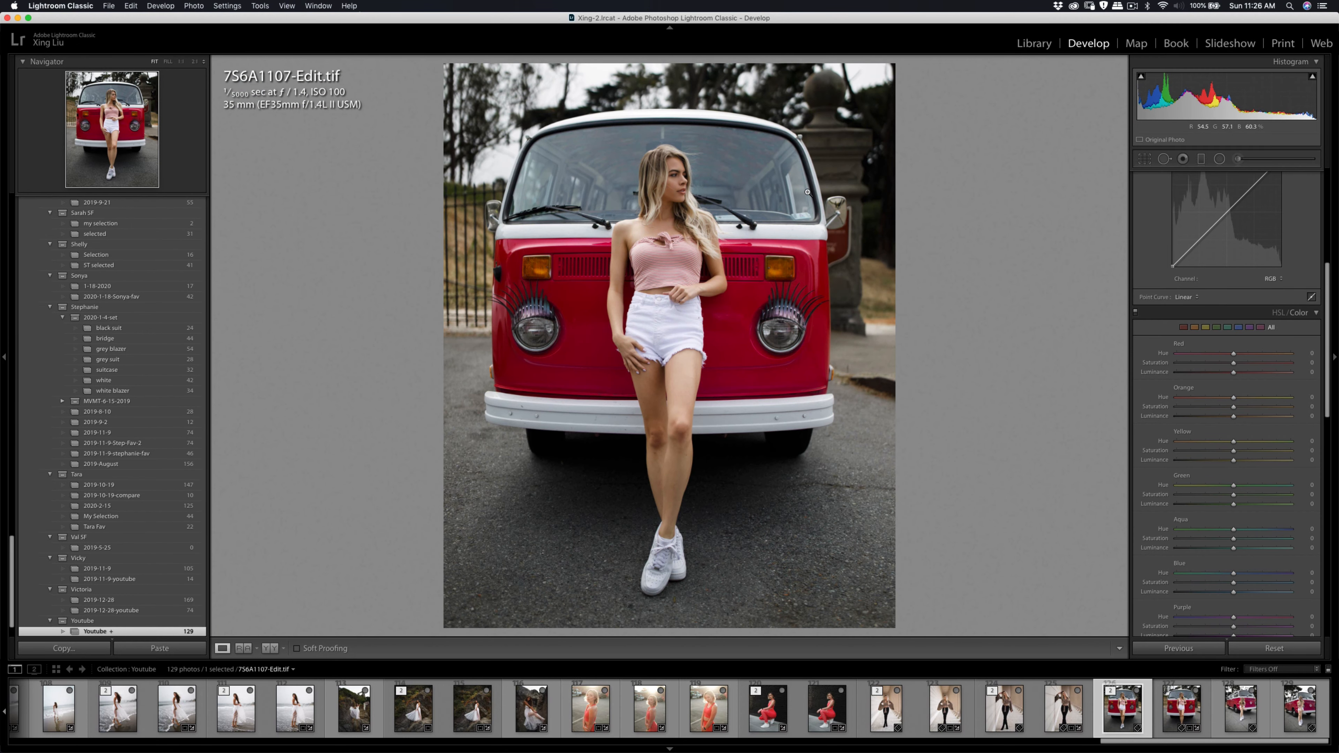
{"action": "key", "text": "super+shift+e"}
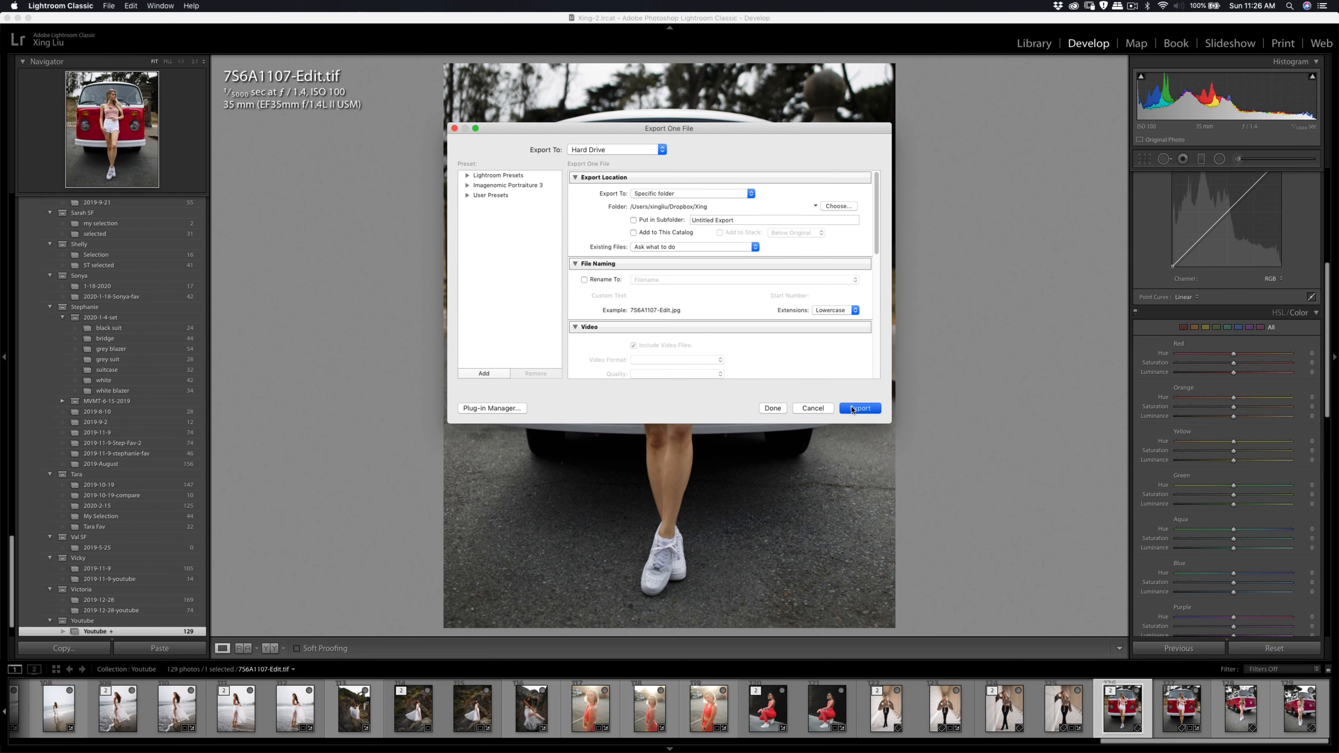
{"action": "left_click", "coordinate": [859, 408]}
Switch to photo 756A1125.CR3 and heal the curled brown debris on the pavement beside the model's shoes
{"action": "left_click", "coordinate": [1241, 712]}
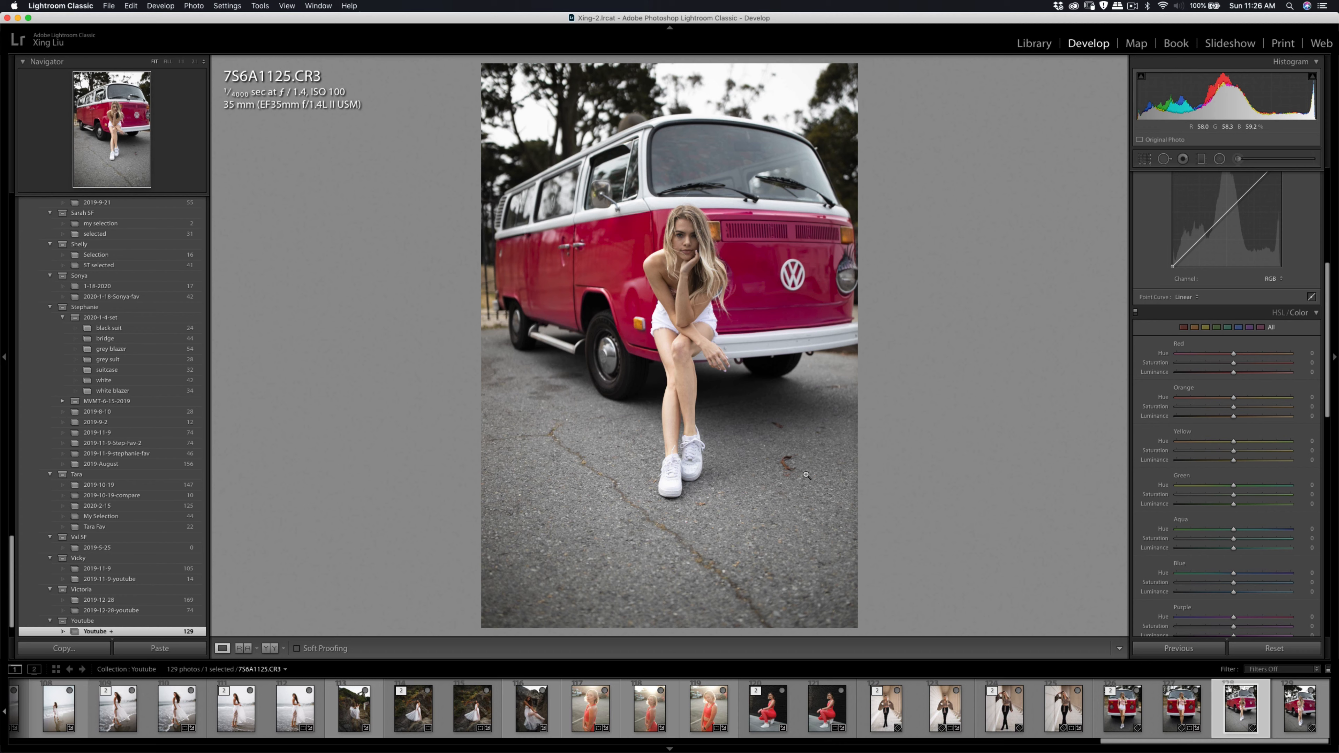
{"action": "key", "text": "q"}
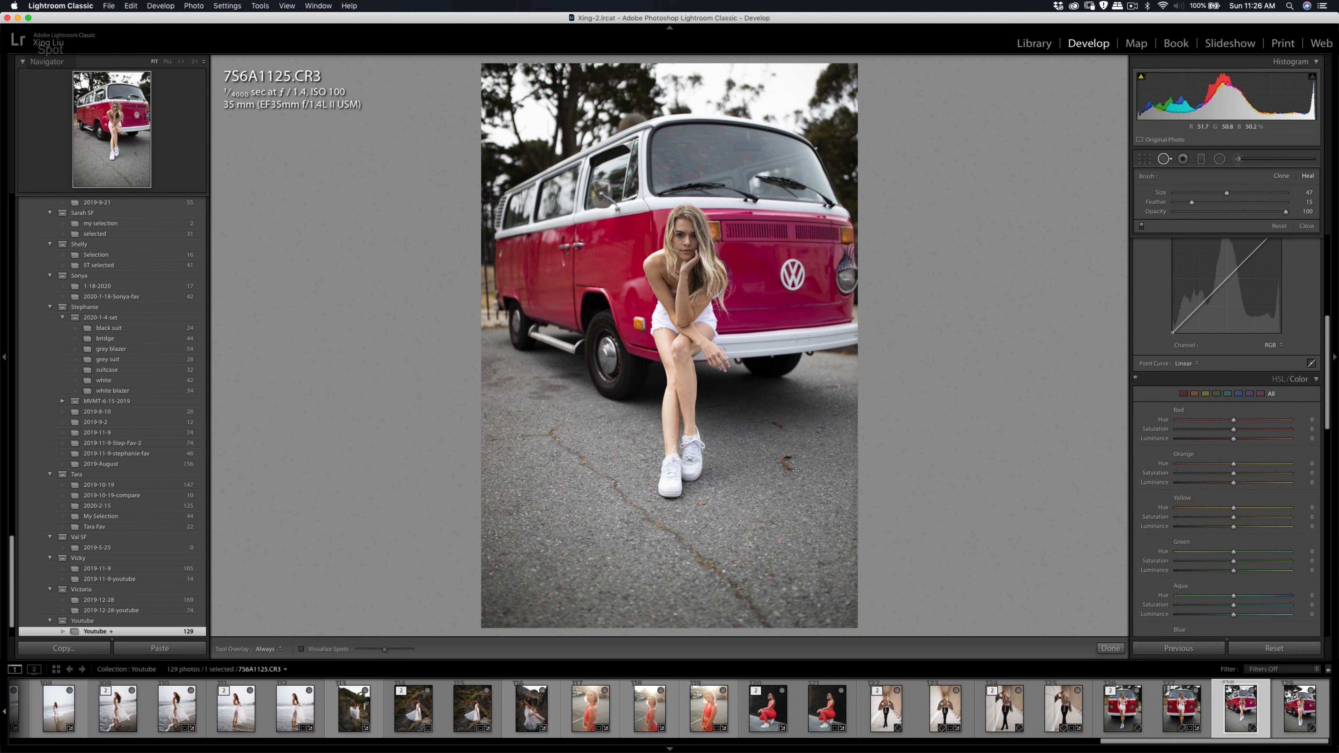
{"action": "left_click_drag", "start_coordinate": [796, 470], "coordinate": [792, 456]}
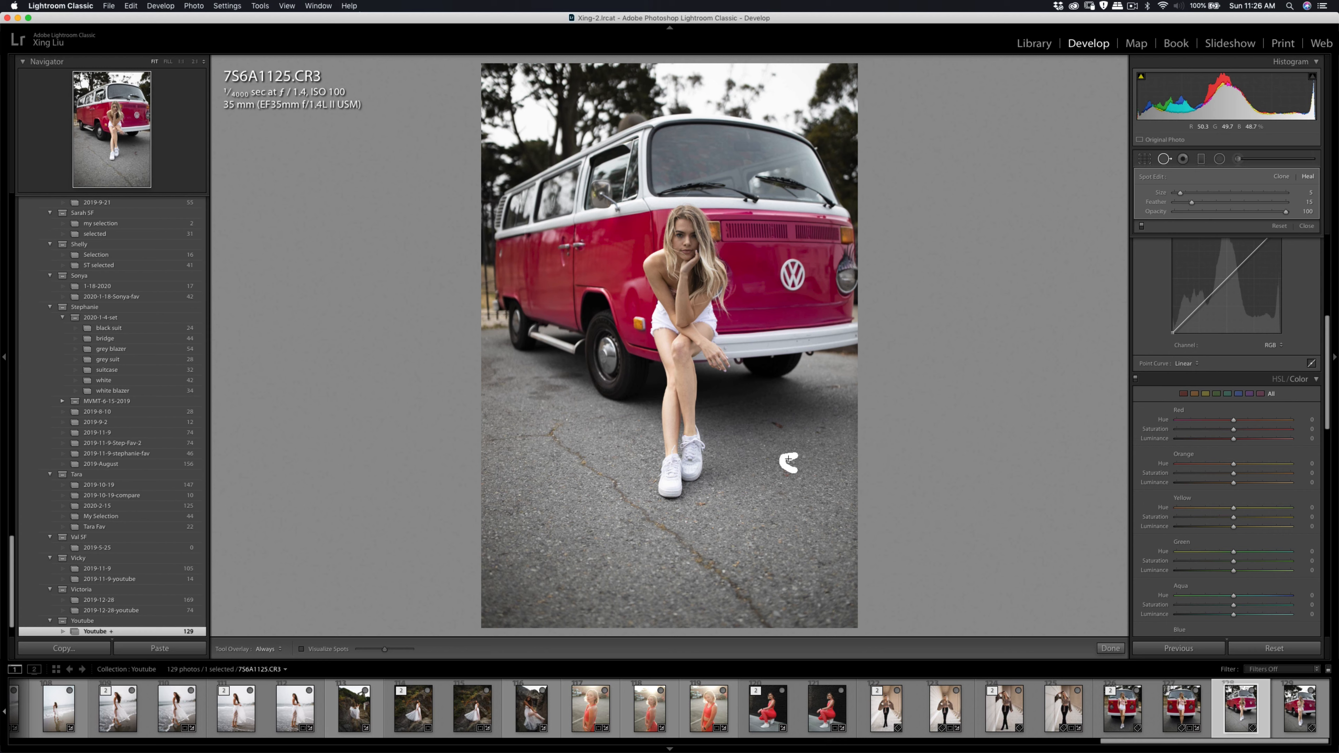
{"action": "key", "text": "q"}
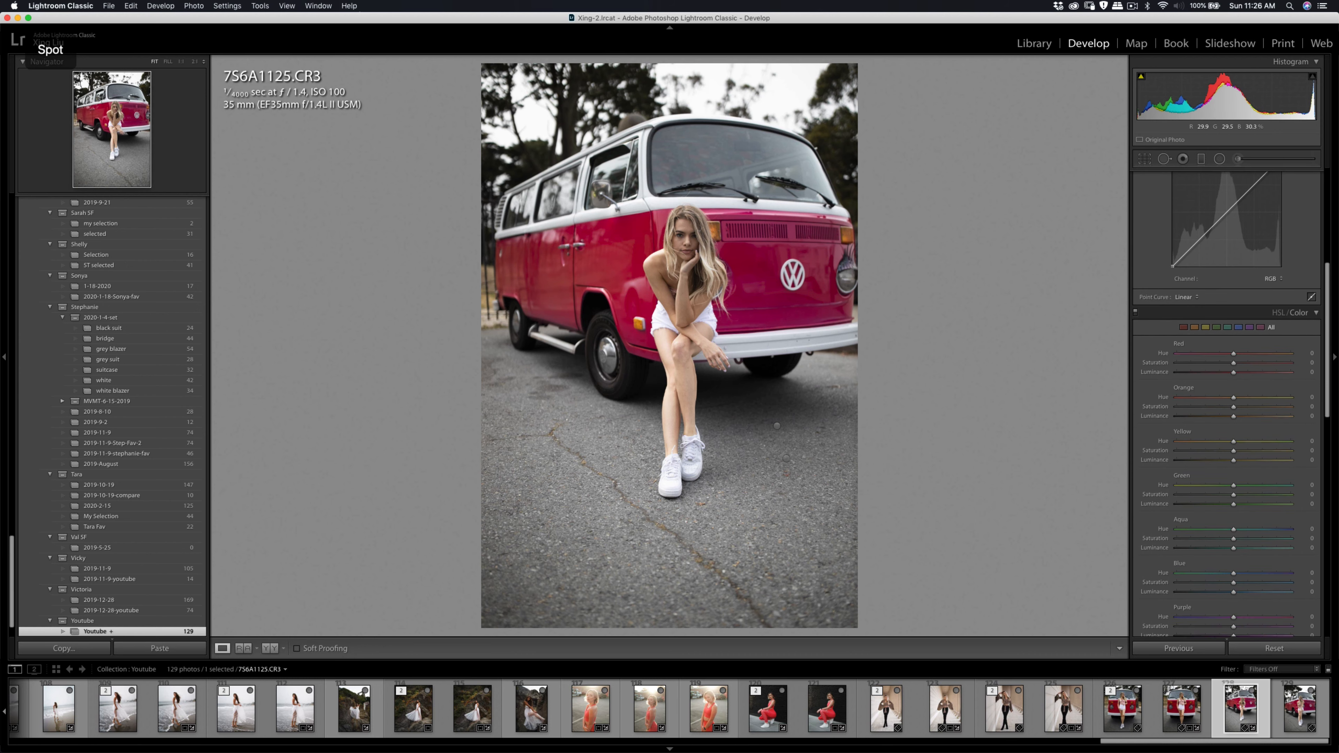
Heal the remaining small specks on the pavement between the shoes and the van's front bumper
{"action": "key", "text": "q"}
{"action": "key", "text": "q"}
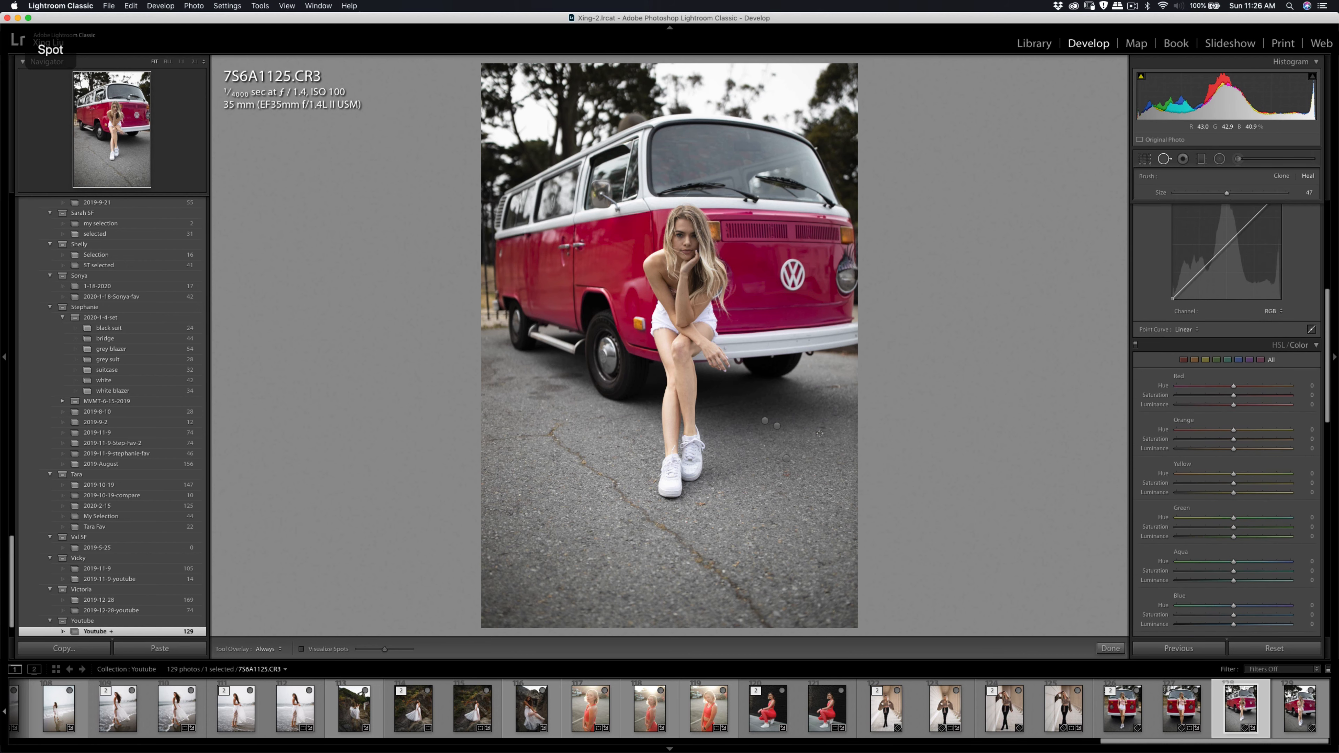
{"action": "key", "text": "q"}
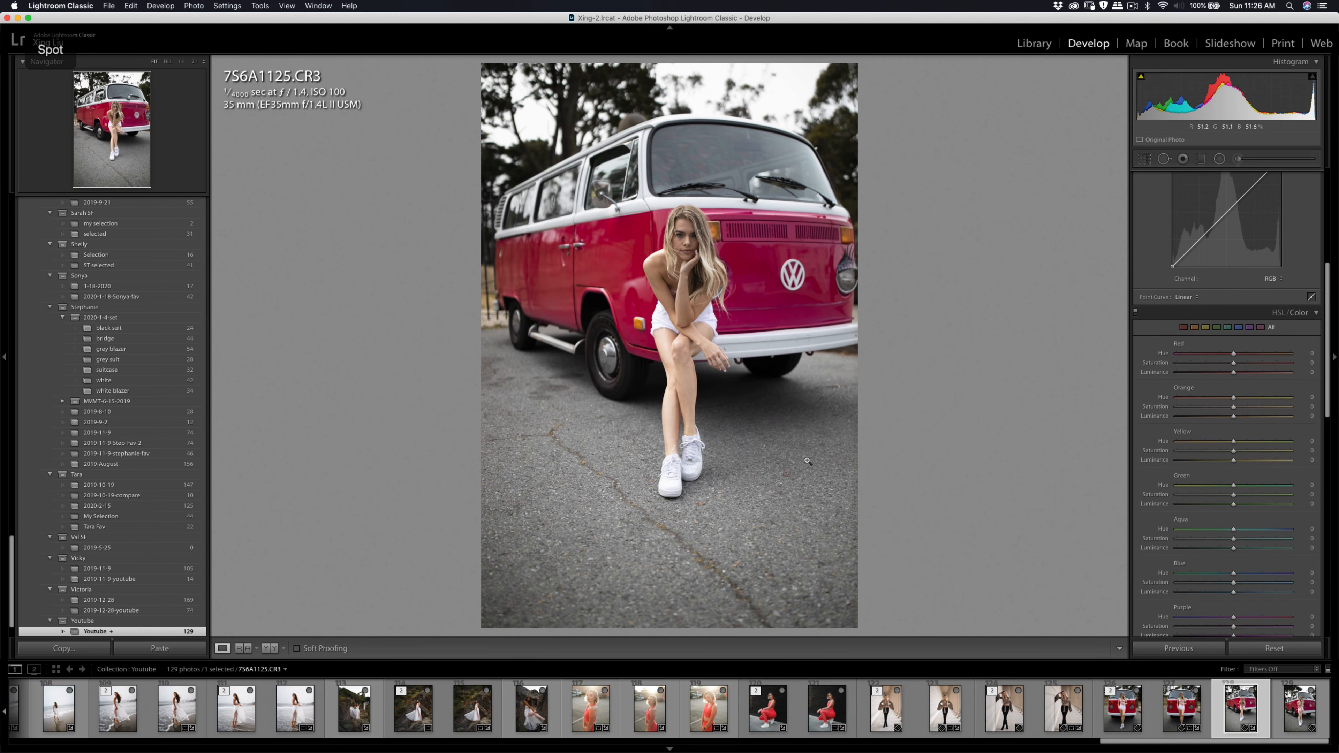
{"action": "left_click", "coordinate": [789, 477]}
{"action": "key", "text": "q"}
{"action": "mouse_move", "coordinate": [789, 479]}
{"action": "left_mouse_down"}
{"action": "mouse_move", "coordinate": [766, 459]}
{"action": "mouse_move", "coordinate": [796, 477]}
{"action": "left_mouse_up"}
Heal the small leaf on the asphalt in front of the shoes, taking the source from clean asphalt just below it
{"action": "left_click", "coordinate": [678, 520]}
{"action": "left_click", "coordinate": [694, 514]}
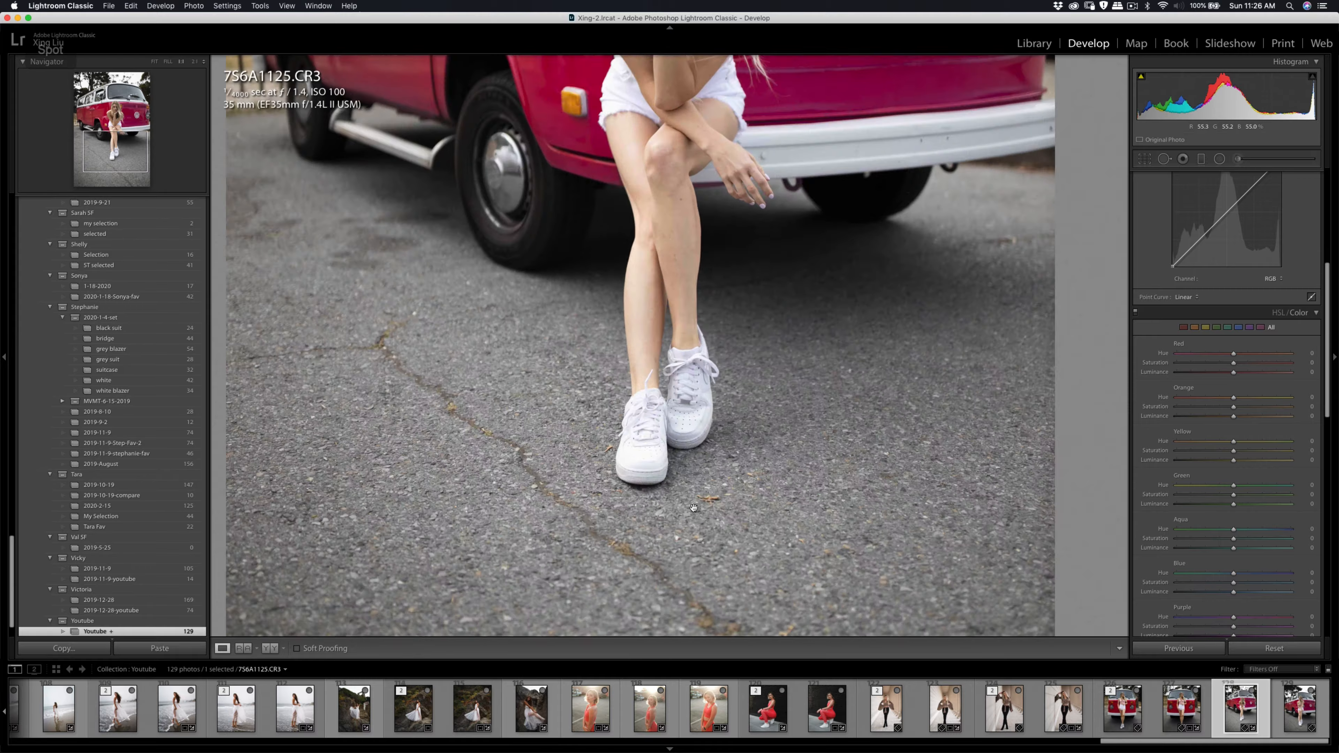
{"action": "key", "text": "q"}
{"action": "left_click_drag", "start_coordinate": [712, 486], "coordinate": [760, 484]}
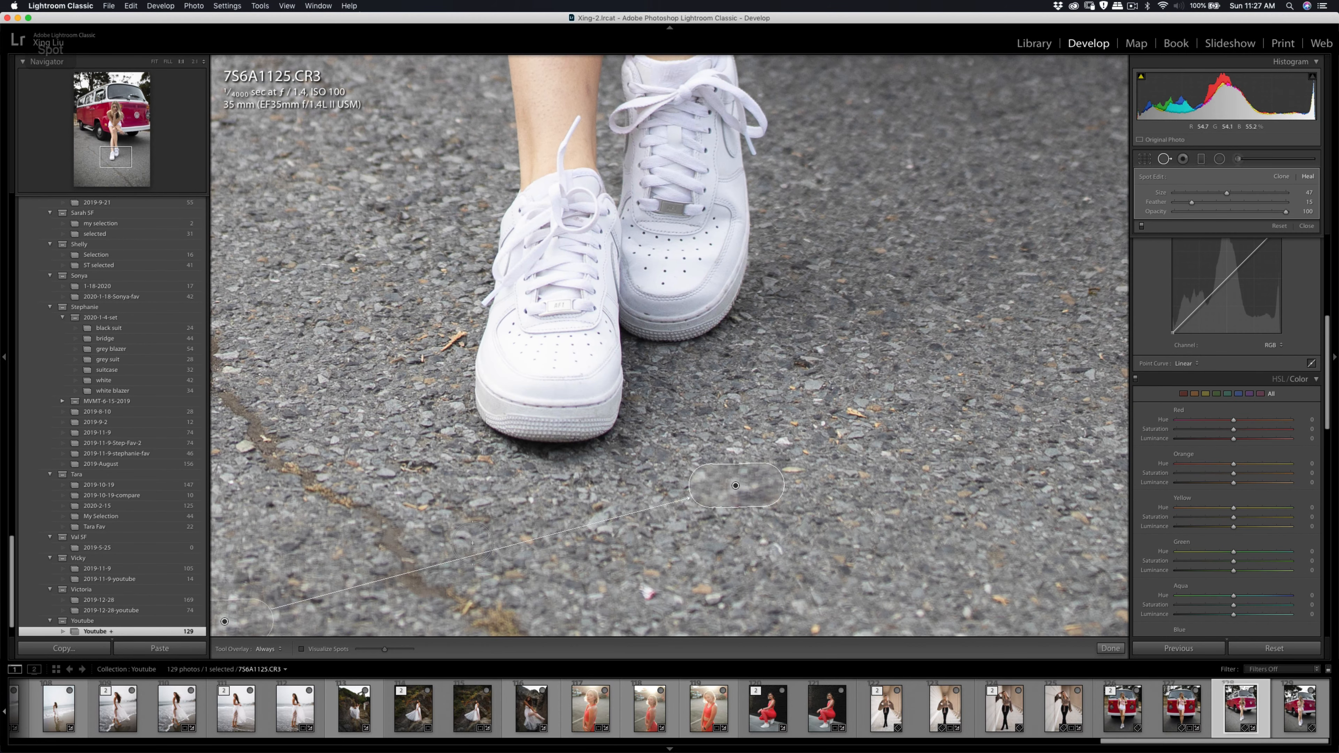
{"action": "key", "text": "space"}
{"action": "left_click_drag", "start_coordinate": [482, 551], "coordinate": [628, 453]}
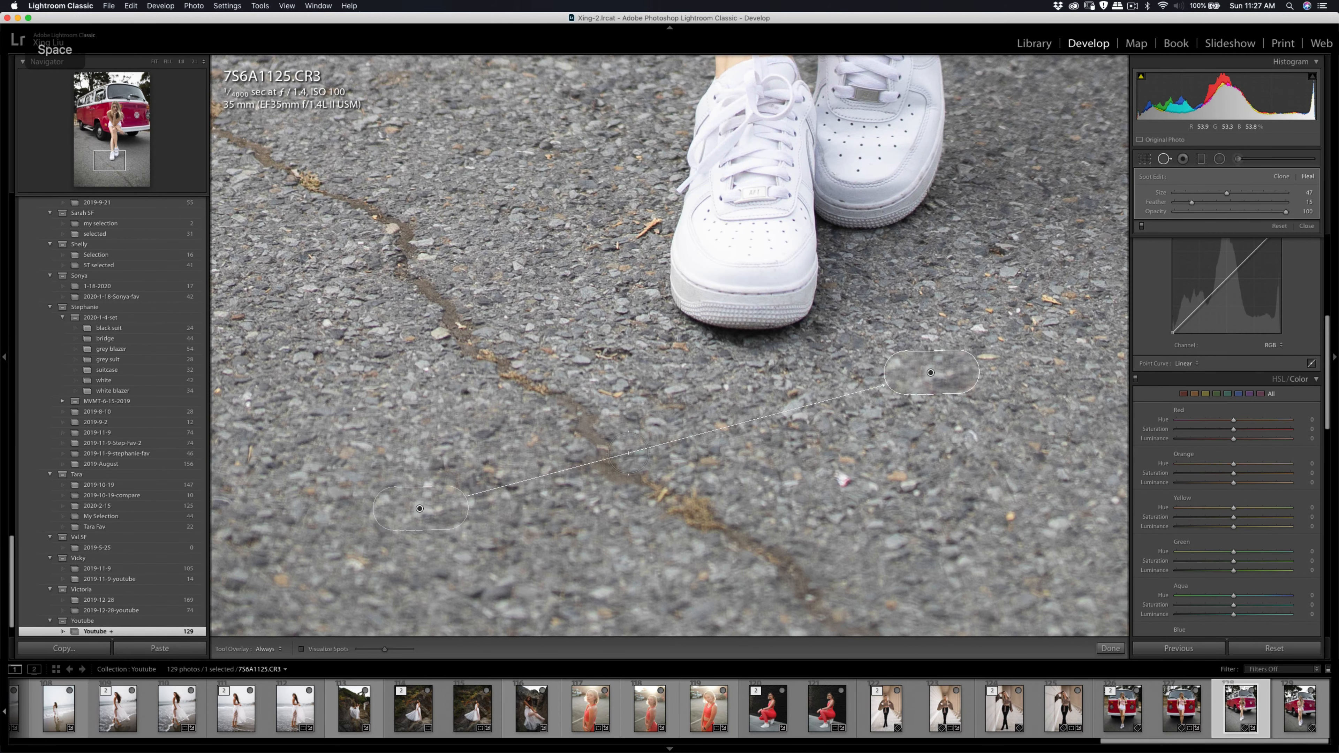
{"action": "mouse_move", "coordinate": [448, 505]}
{"action": "left_mouse_down"}
{"action": "mouse_move", "coordinate": [822, 408]}
{"action": "mouse_move", "coordinate": [975, 401]}
{"action": "mouse_move", "coordinate": [962, 412]}
{"action": "left_mouse_up"}
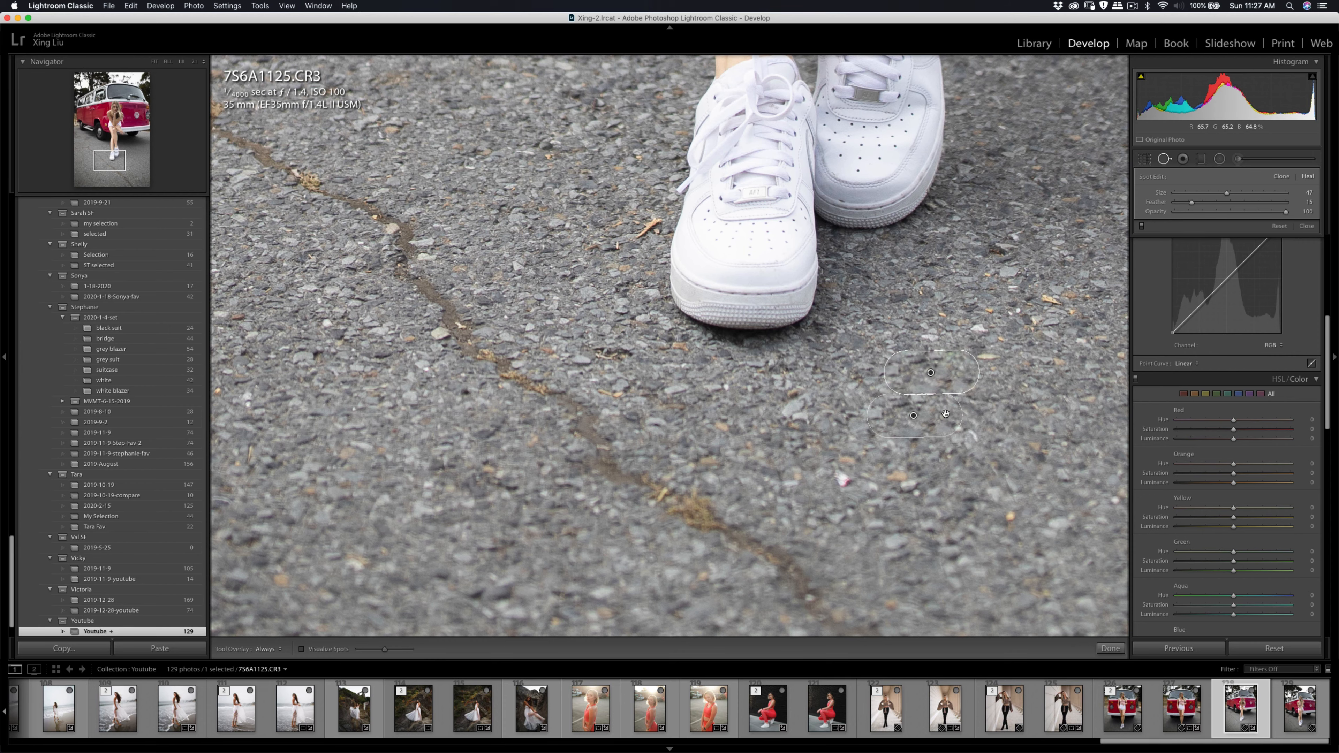
{"action": "key", "text": "q"}
{"action": "left_click", "coordinate": [951, 415]}
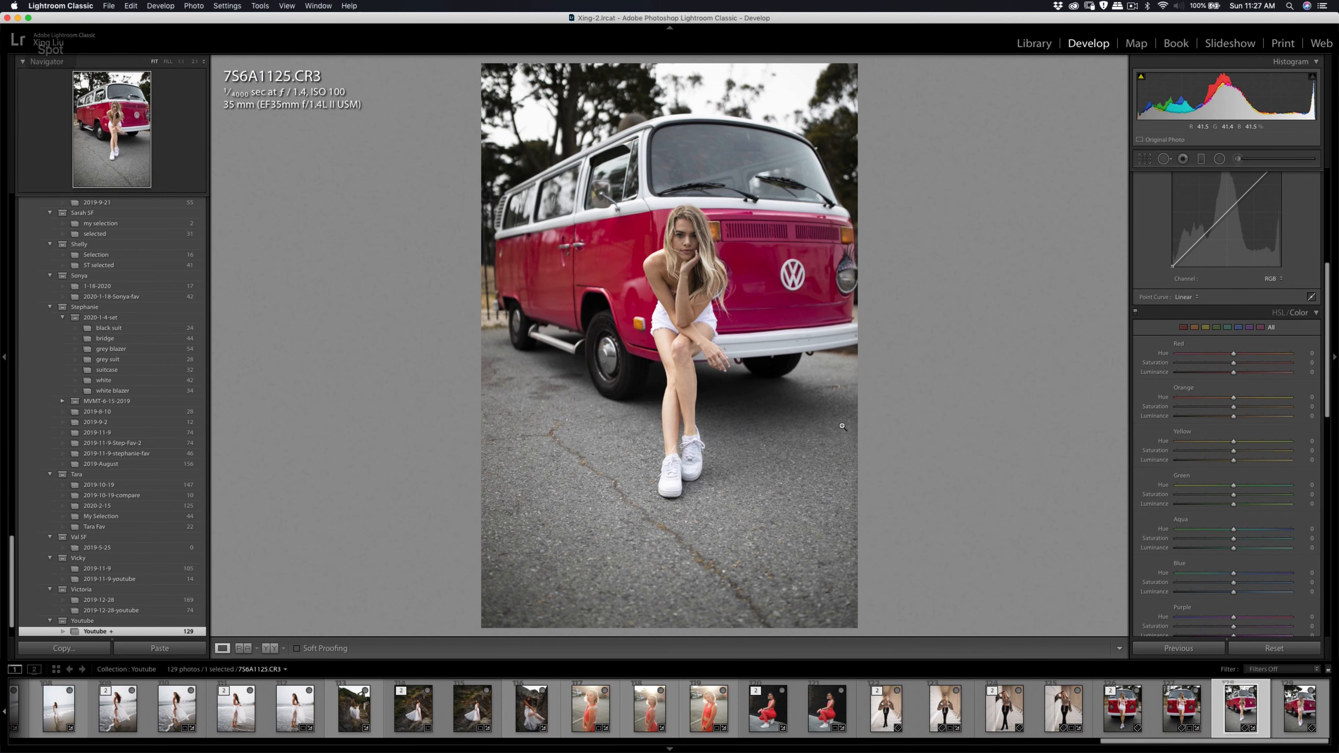
Heal the pale debris line on the asphalt below the van's front bumper, near the photo's right edge
{"action": "left_click", "coordinate": [842, 390]}
{"action": "key", "text": "q"}
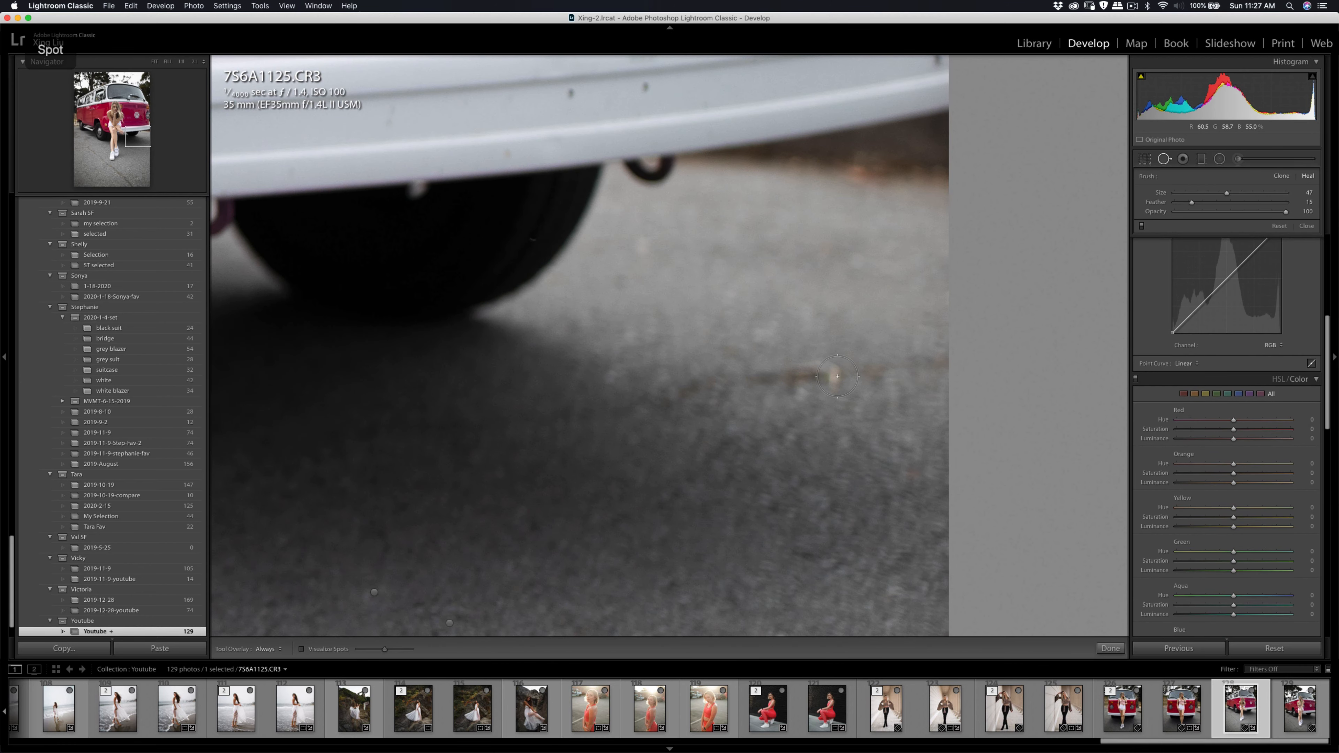
{"action": "left_click", "coordinate": [825, 369]}
{"action": "left_click_drag", "start_coordinate": [778, 390], "coordinate": [769, 379]}
{"action": "key", "text": "q"}
{"action": "left_click", "coordinate": [756, 374]}
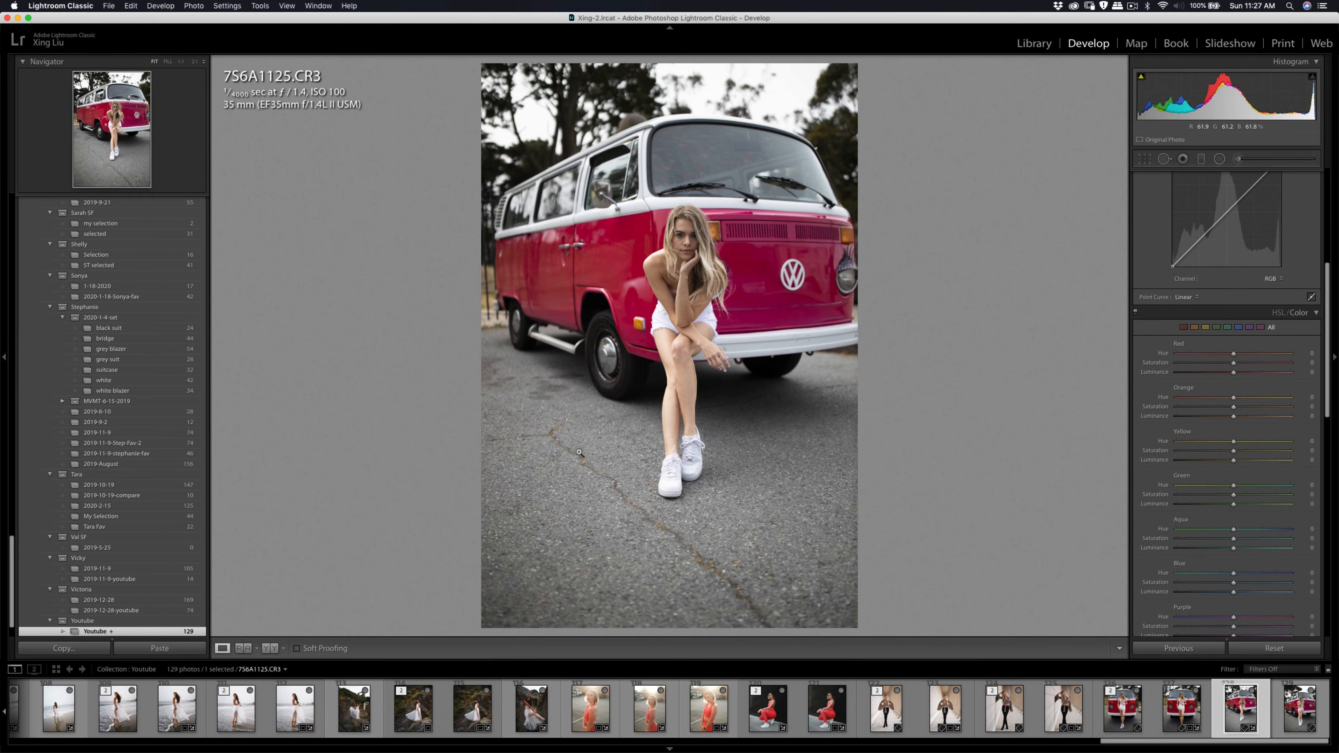
Heal the two white specks on the asphalt between the front wheel and the branching pavement crack
{"action": "left_click", "coordinate": [604, 441]}
{"action": "key", "text": "q"}
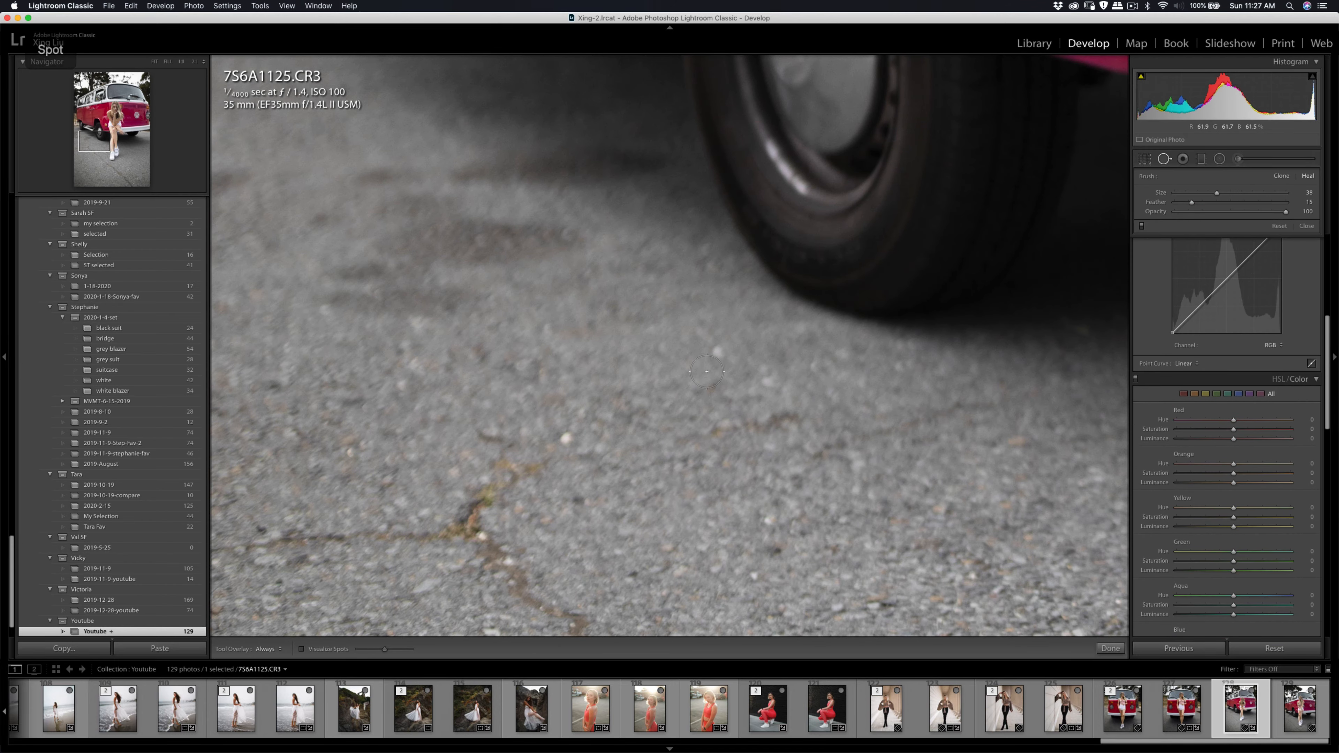
{"action": "key", "text": "q"}
{"action": "key", "text": "q"}
{"action": "key", "text": "q"}
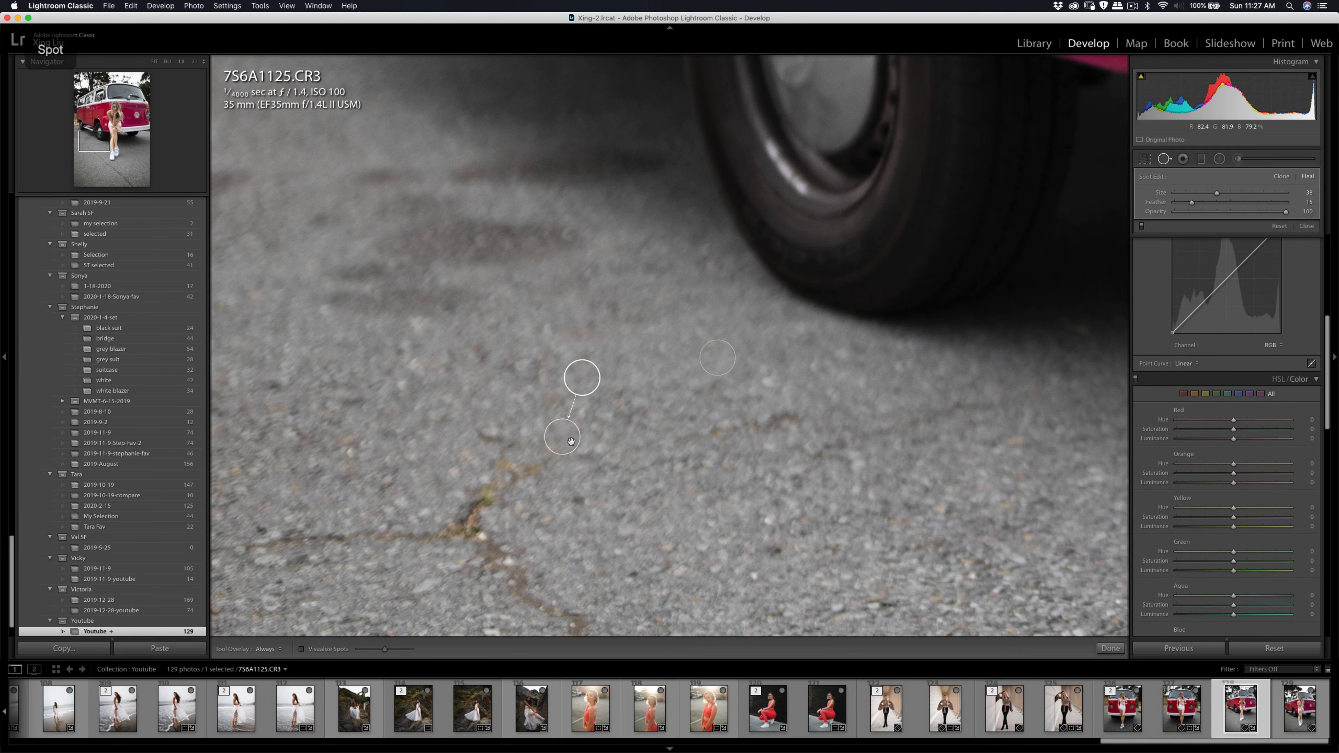
{"action": "left_click", "coordinate": [624, 452]}
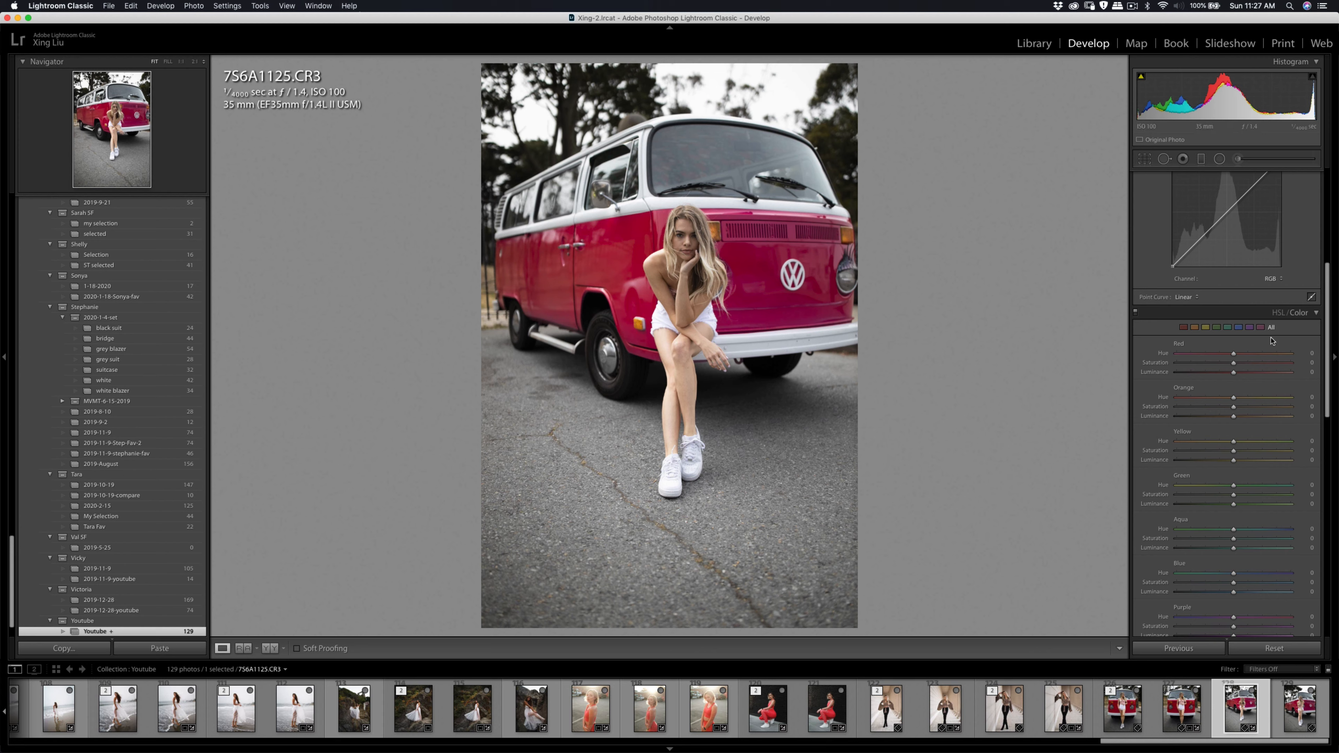
Select 756A1125.CR3 together with the following van photo and apply the Camera Standard v2 profile to both
{"action": "scroll", "coordinate": [1162, 309], "scroll_direction": "up", "scroll_amount": 5}
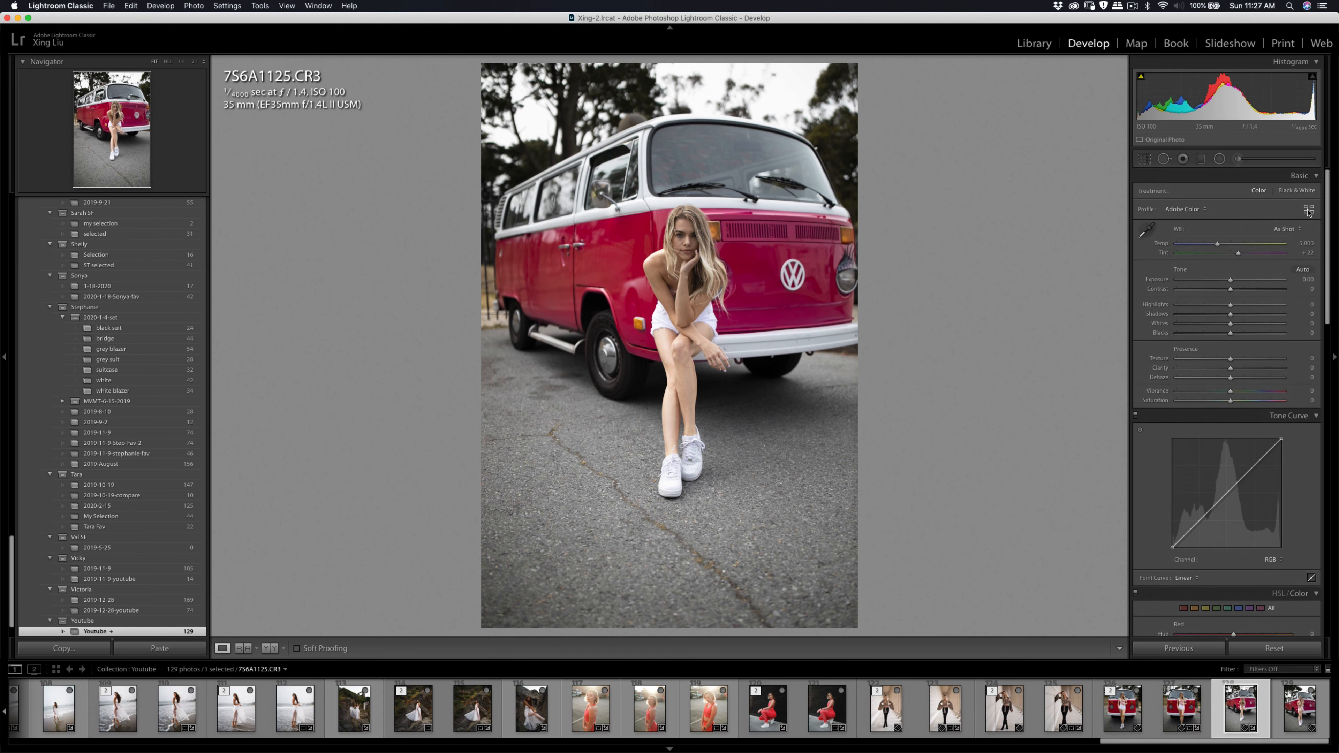
{"action": "left_click", "coordinate": [1313, 706], "text": "shift"}
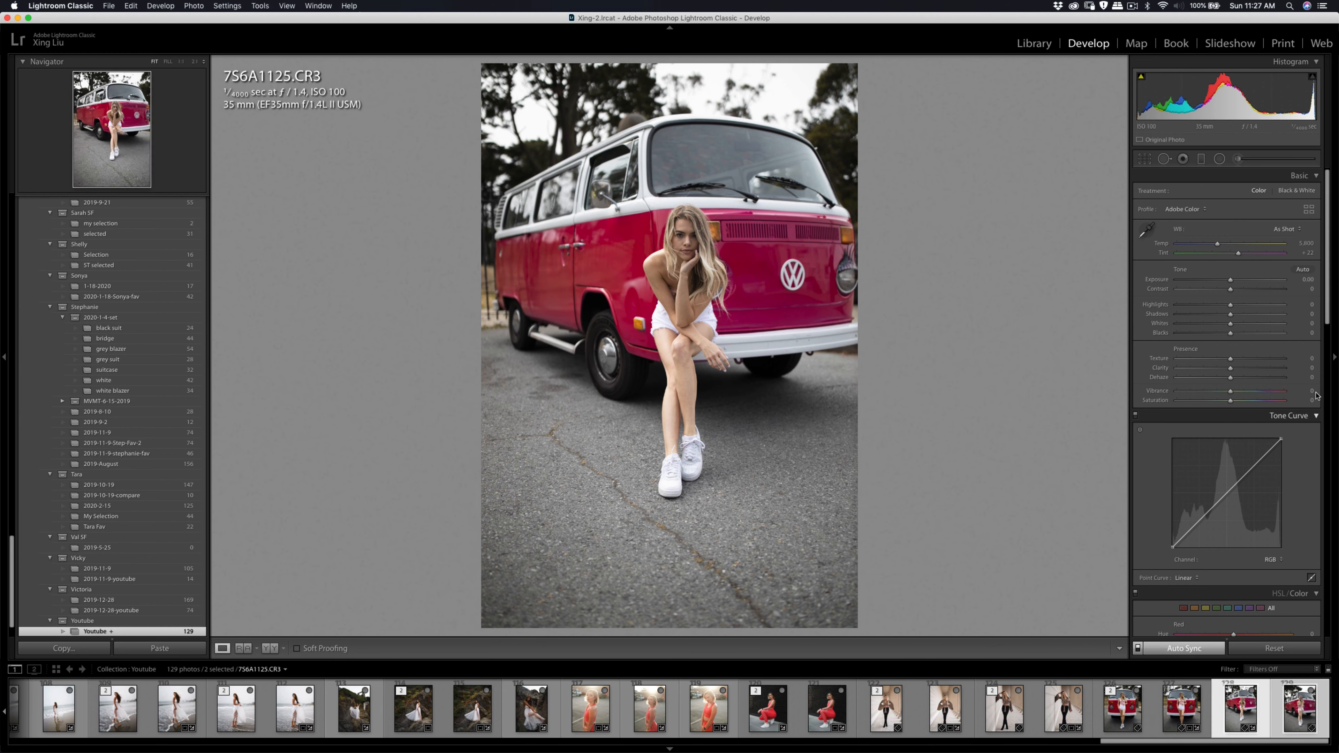
{"action": "left_click", "coordinate": [1309, 210]}
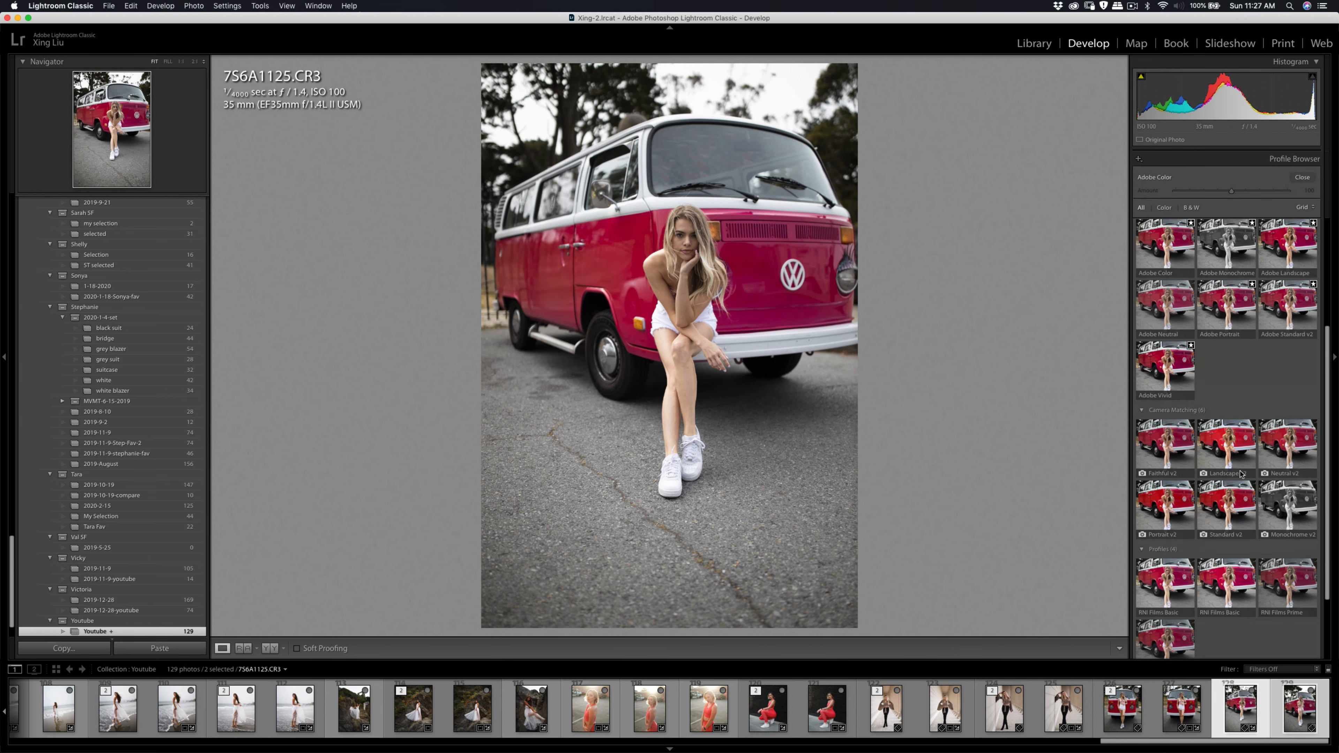
{"action": "left_click", "coordinate": [1229, 515]}
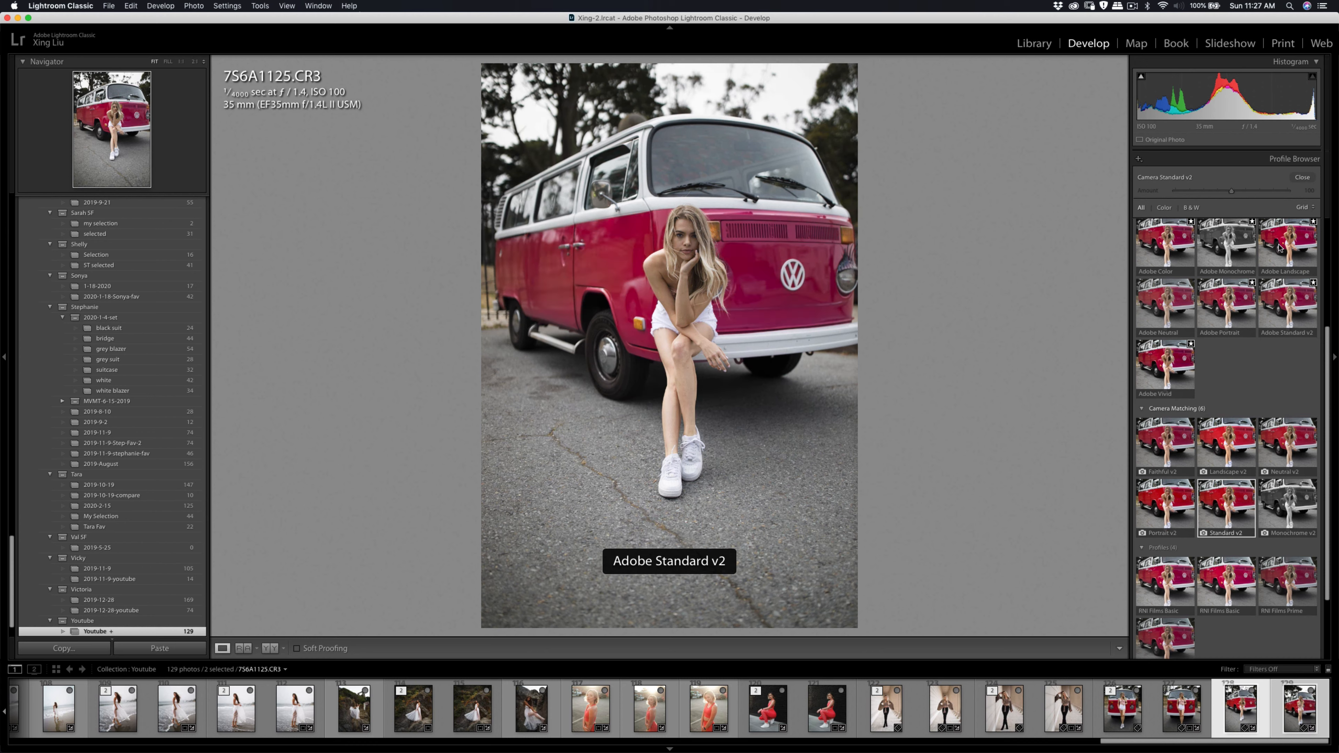
{"action": "left_click", "coordinate": [1302, 177]}
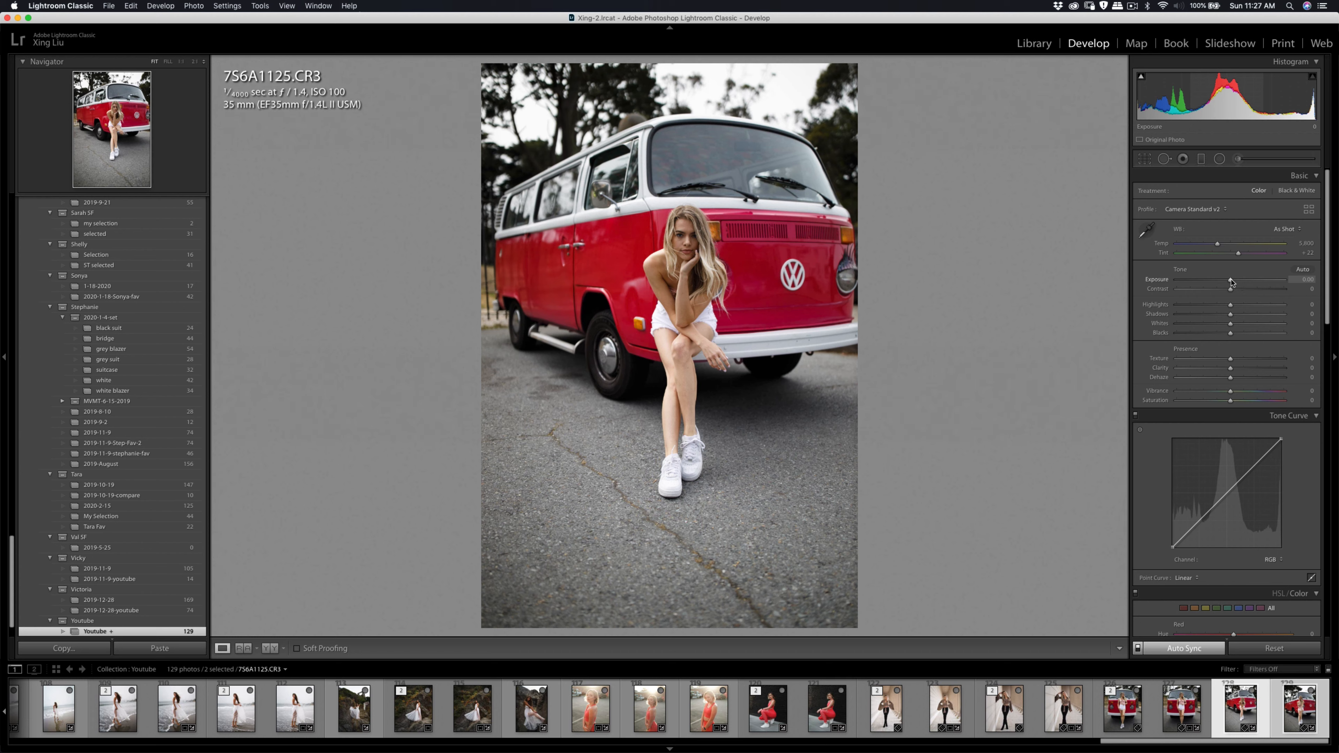
Set exposure to +0.15 on both photos, and contrast to +11 and highlights to -50 on 756A1125.CR3 alone
{"action": "left_click_drag", "start_coordinate": [1231, 283], "coordinate": [1232, 283]}
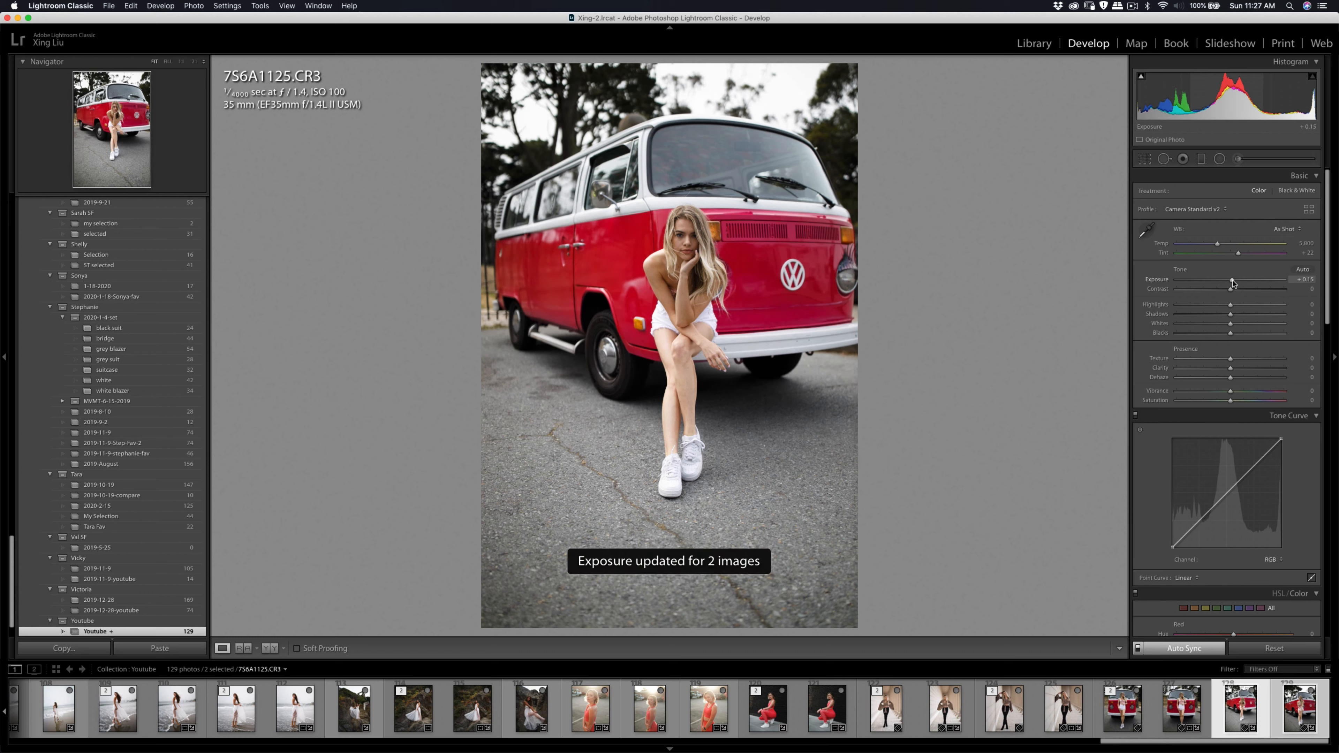
{"action": "left_click", "coordinate": [1232, 698]}
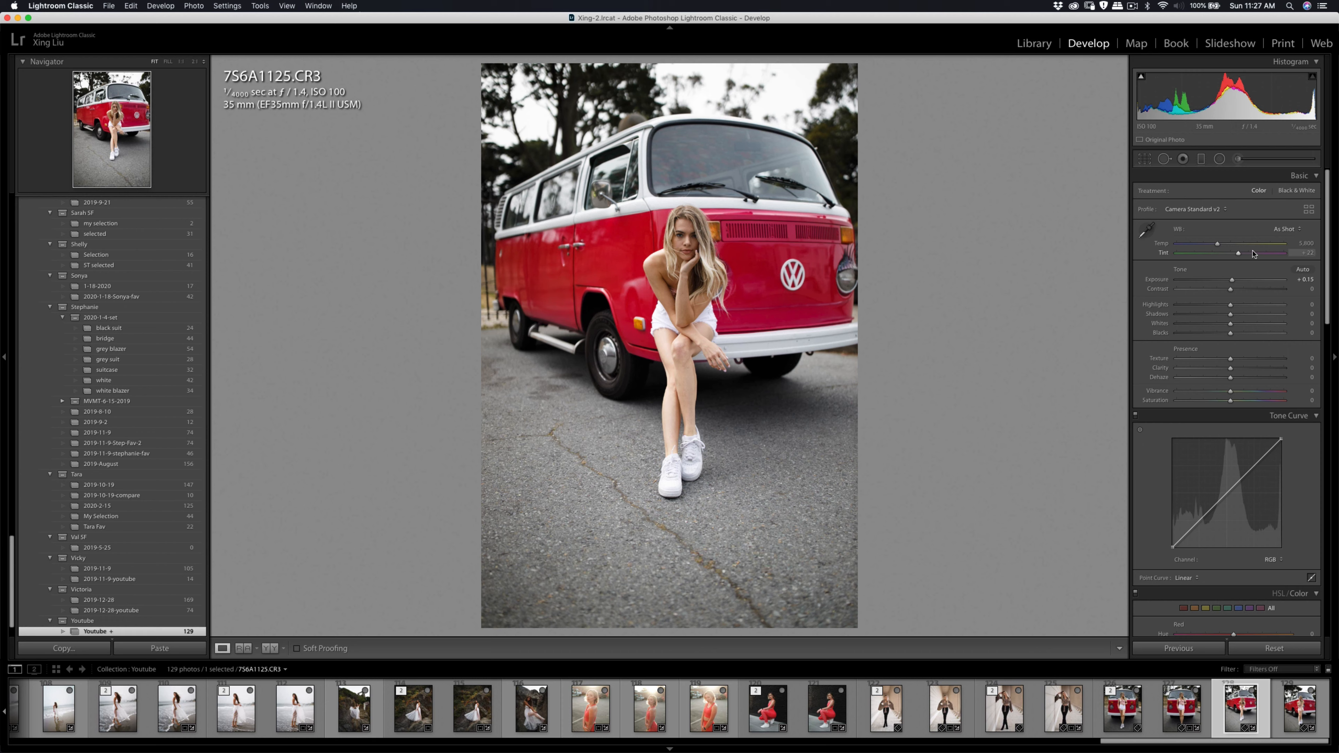
{"action": "mouse_move", "coordinate": [1232, 281]}
{"action": "left_mouse_down"}
{"action": "mouse_move", "coordinate": [1208, 306]}
{"action": "mouse_move", "coordinate": [1243, 293]}
{"action": "mouse_move", "coordinate": [1233, 284]}
{"action": "left_mouse_up"}
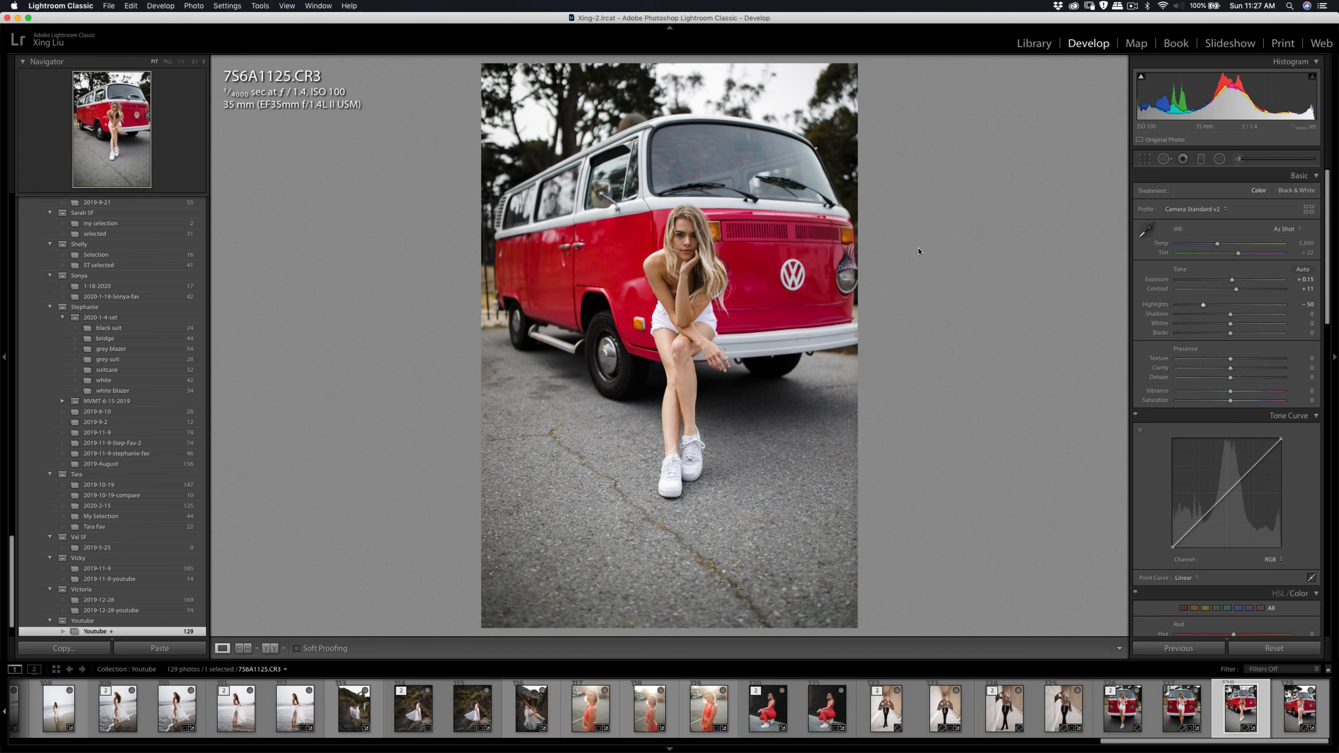
Brush a Shadows adjustment of 29 over the model's face with a size 16 brush, adding a second mask beside the mouth
{"action": "left_click", "coordinate": [685, 232]}
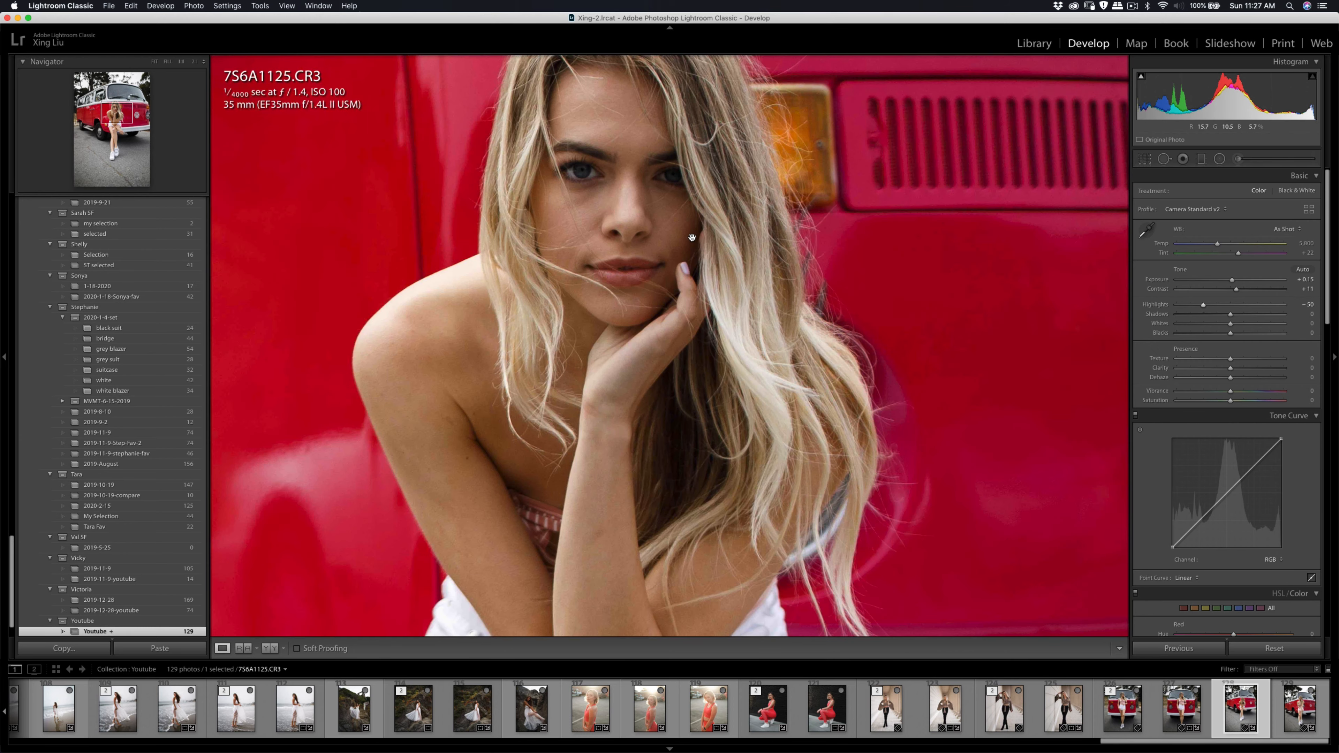
{"action": "left_click", "coordinate": [676, 225]}
{"action": "key", "text": "super+equal"}
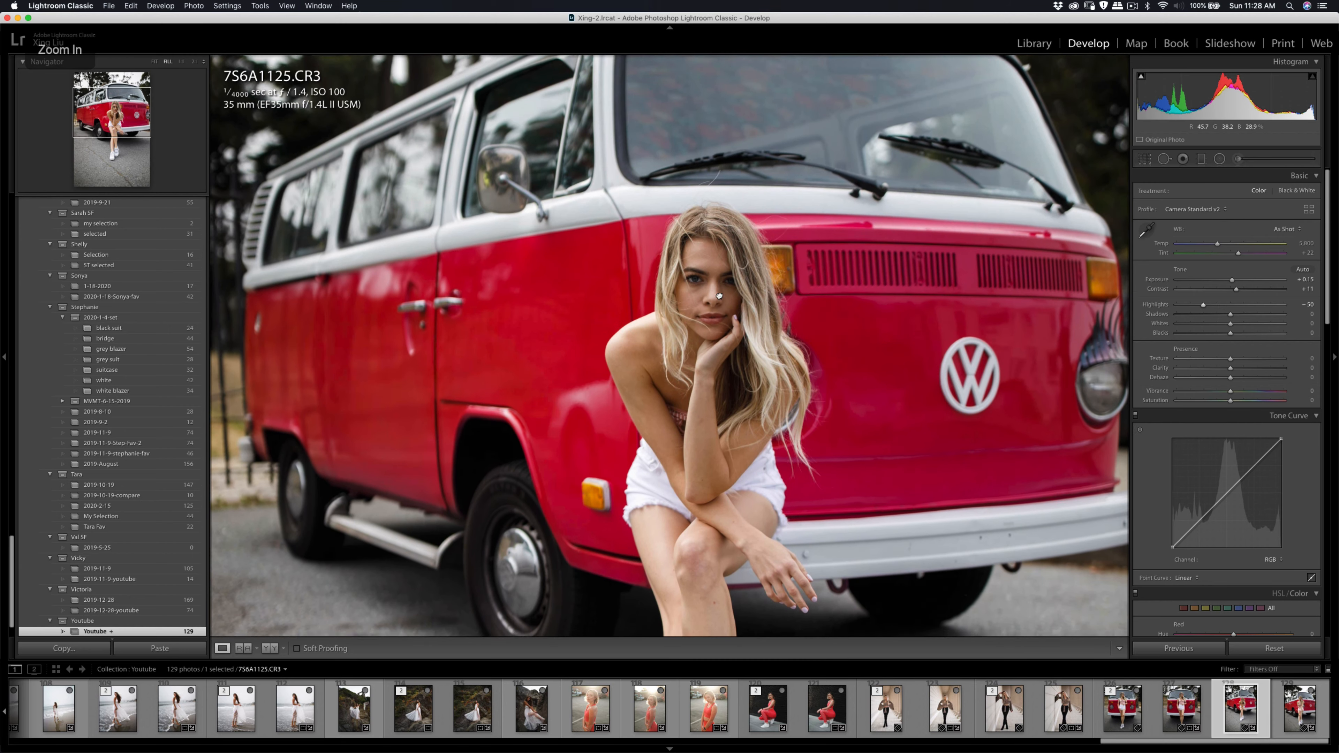
{"action": "scroll", "coordinate": [710, 208], "scroll_direction": "down", "scroll_amount": 3}
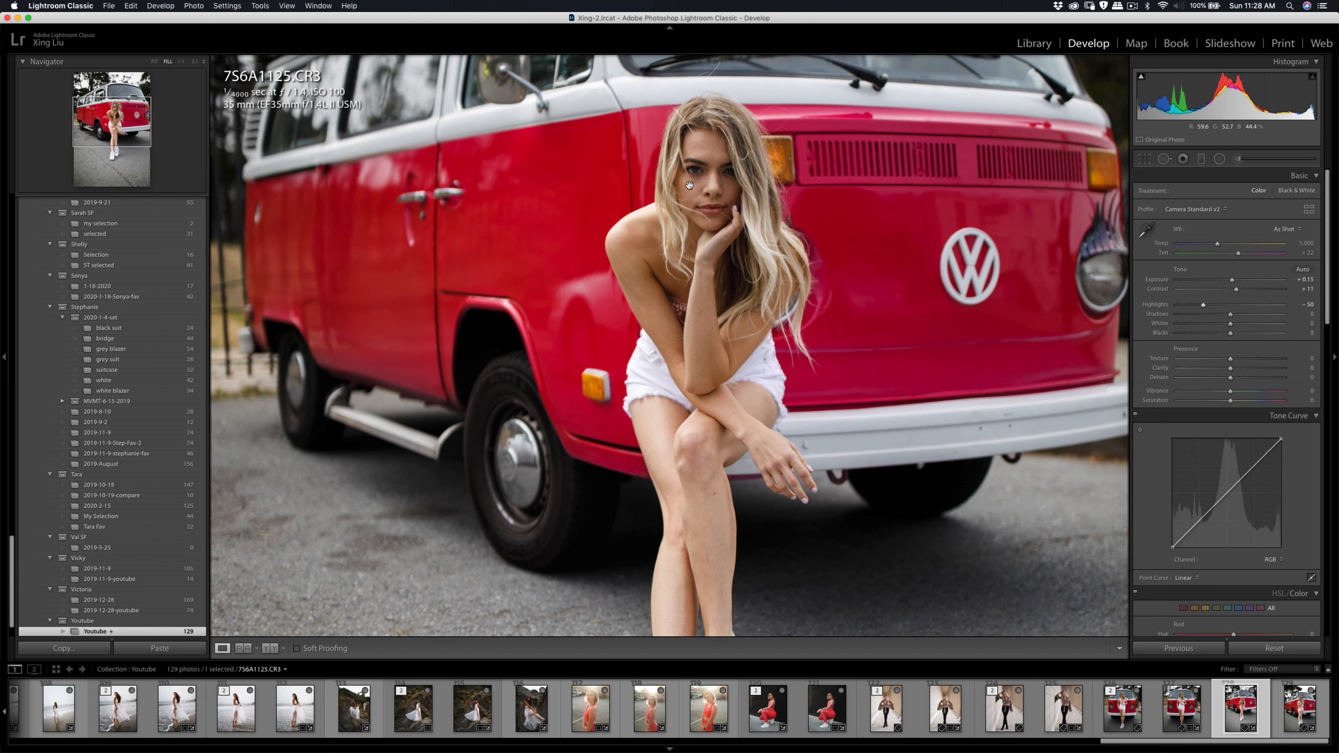
{"action": "left_click", "coordinate": [1238, 158]}
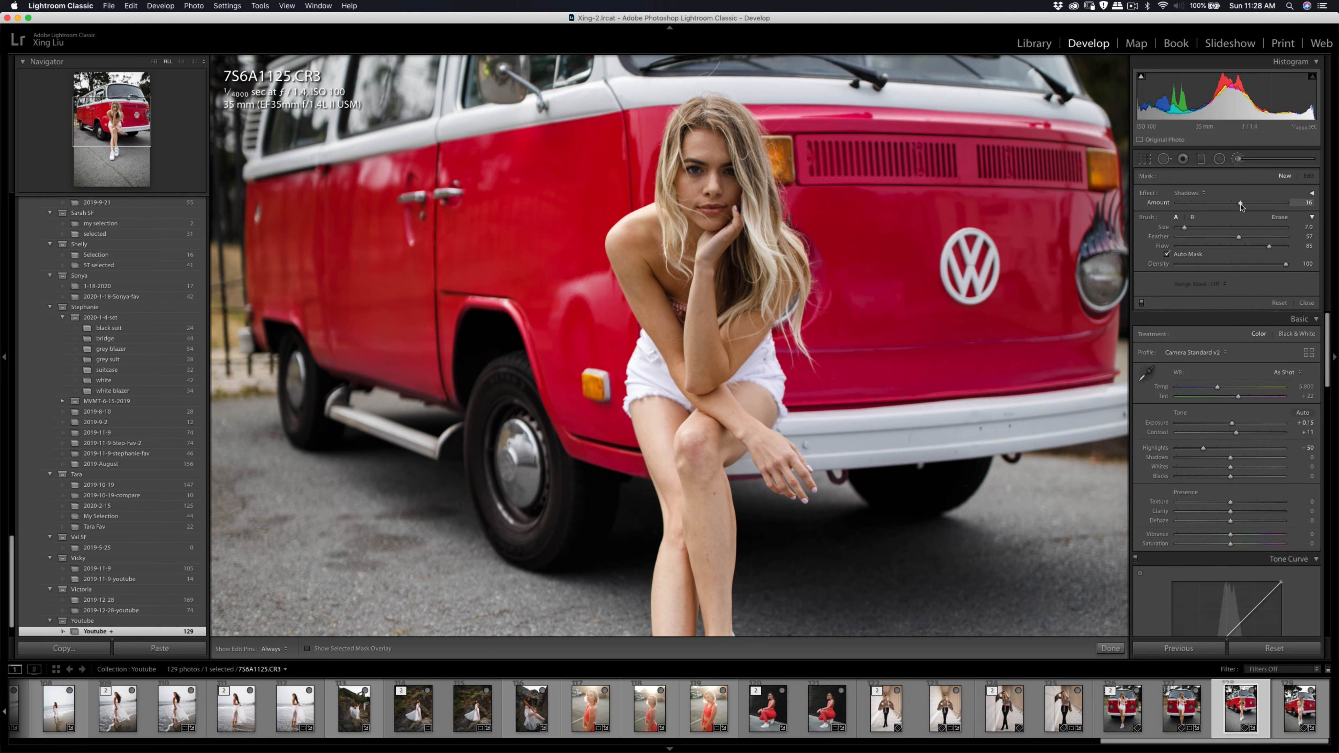
{"action": "left_click_drag", "start_coordinate": [1240, 203], "coordinate": [1247, 203]}
{"action": "scroll", "coordinate": [763, 168], "scroll_direction": "up", "scroll_amount": 5}
{"action": "mouse_move", "coordinate": [699, 206]}
{"action": "left_mouse_down"}
{"action": "mouse_move", "coordinate": [712, 166]}
{"action": "mouse_move", "coordinate": [732, 236]}
{"action": "mouse_move", "coordinate": [713, 168]}
{"action": "left_mouse_up"}
{"action": "mouse_move", "coordinate": [696, 218]}
{"action": "left_mouse_down"}
{"action": "mouse_move", "coordinate": [672, 298]}
{"action": "mouse_move", "coordinate": [734, 421]}
{"action": "mouse_move", "coordinate": [734, 233]}
{"action": "left_mouse_up"}
{"action": "left_click_drag", "start_coordinate": [722, 141], "coordinate": [712, 234]}
{"action": "left_click_drag", "start_coordinate": [729, 188], "coordinate": [733, 289]}
{"action": "left_click_drag", "start_coordinate": [704, 150], "coordinate": [732, 139]}
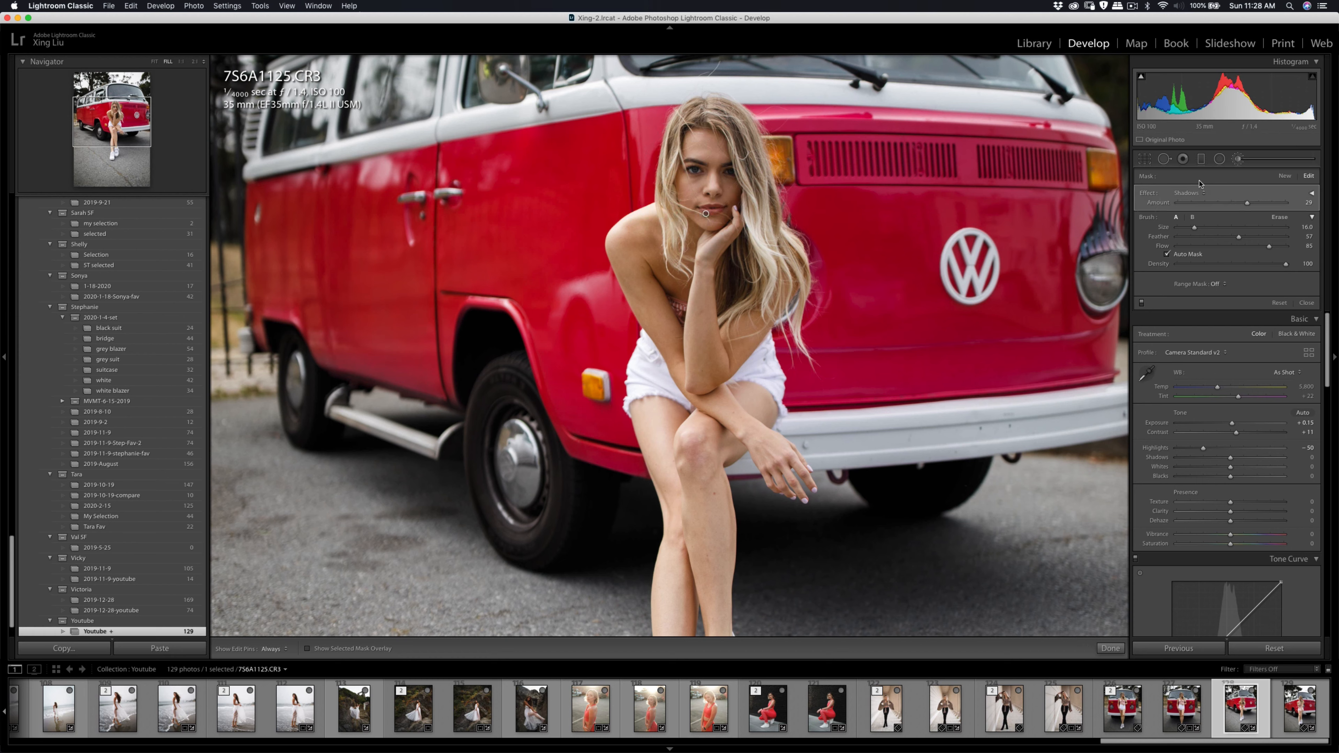
{"action": "left_click", "coordinate": [1285, 175]}
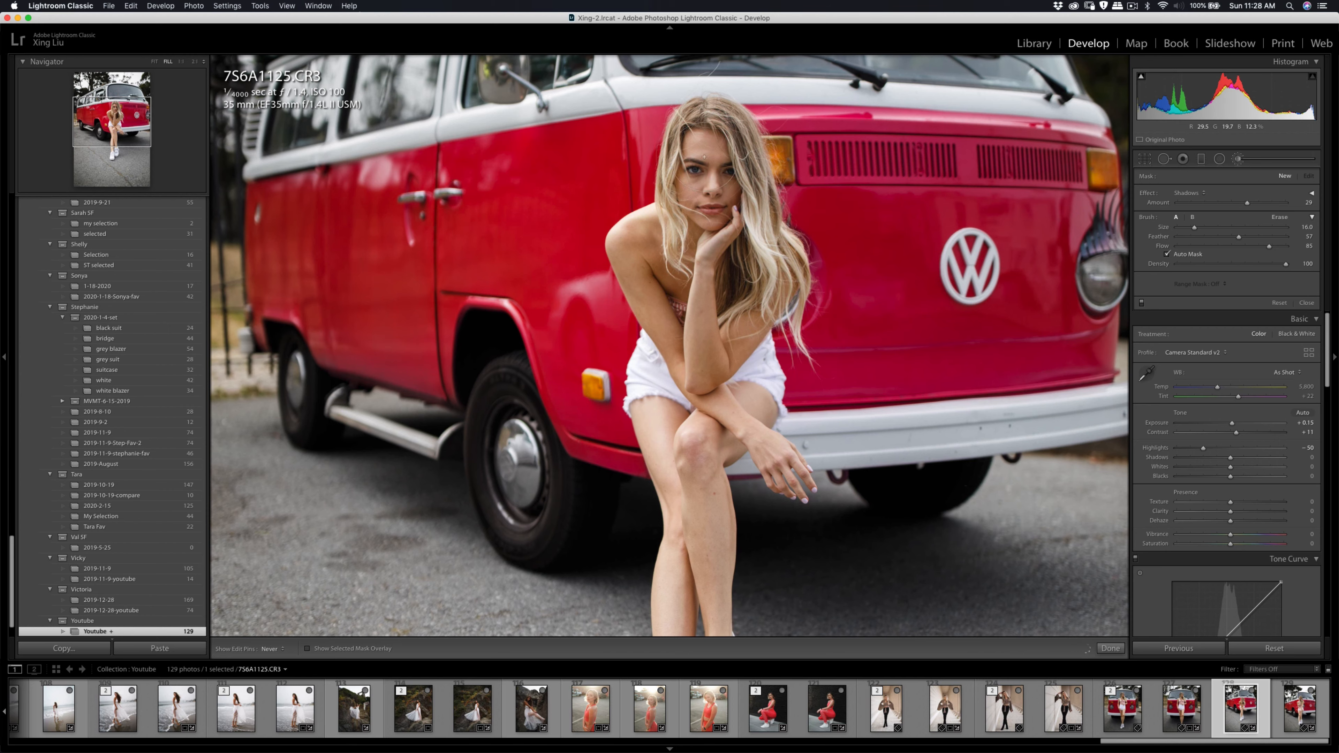
{"action": "key", "text": "k"}
Heal the crease under the model's eye on the photo's left, undo the extra nose spot, and source from the cheek just below
{"action": "left_click", "coordinate": [718, 186]}
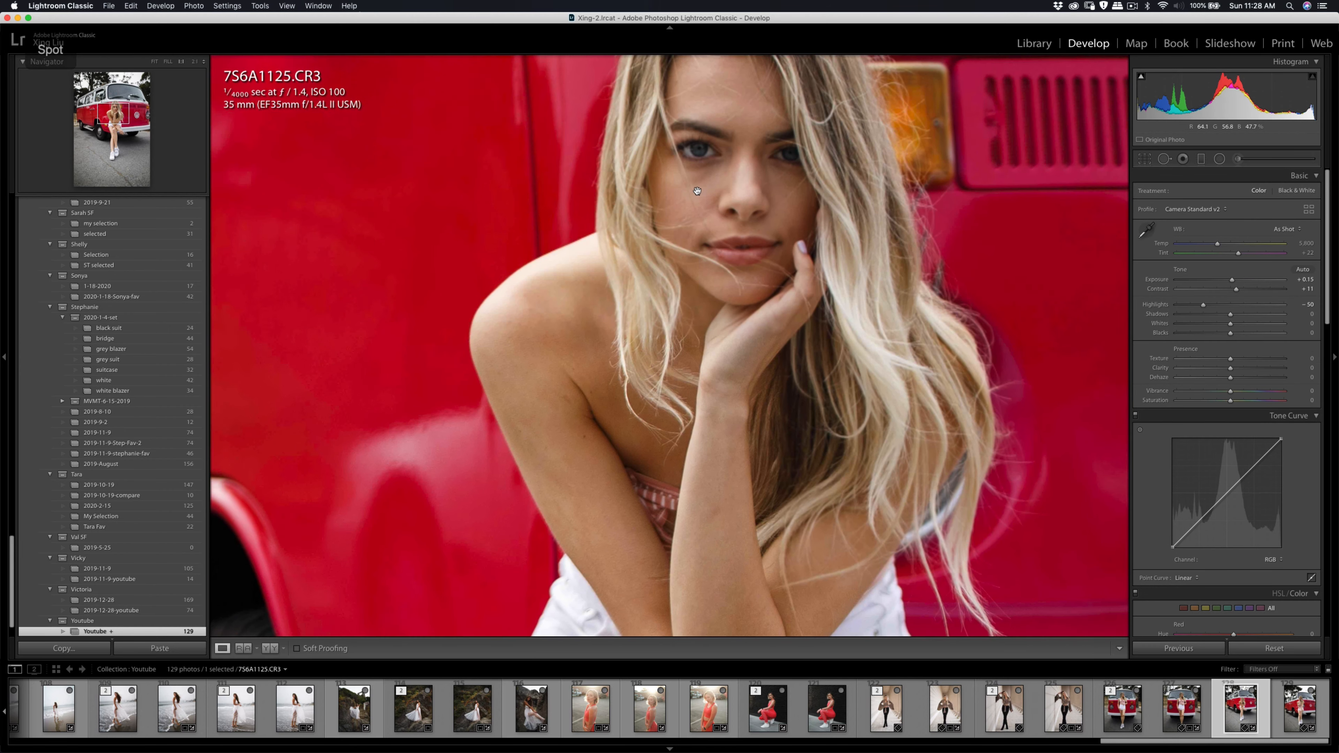
{"action": "key", "text": "q"}
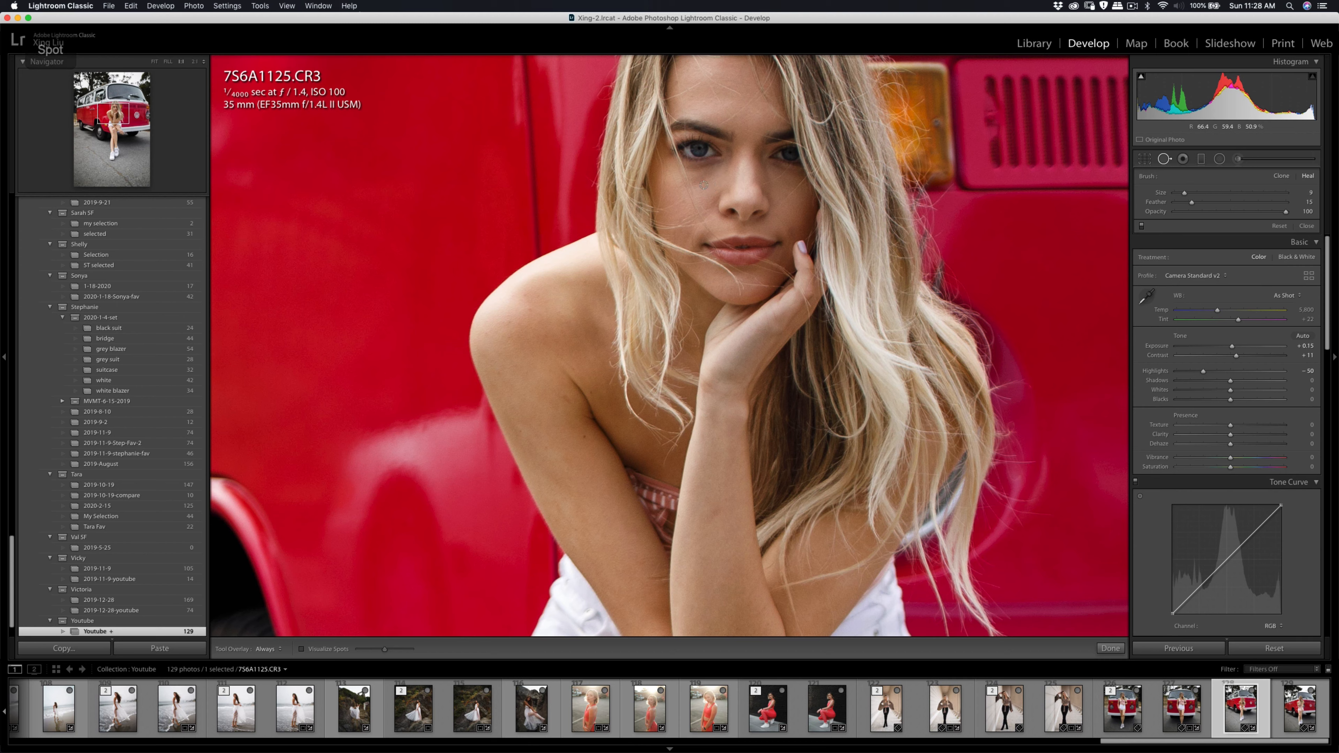
{"action": "mouse_move", "coordinate": [691, 182]}
{"action": "left_mouse_down"}
{"action": "mouse_move", "coordinate": [718, 167]}
{"action": "mouse_move", "coordinate": [767, 229]}
{"action": "left_mouse_up"}
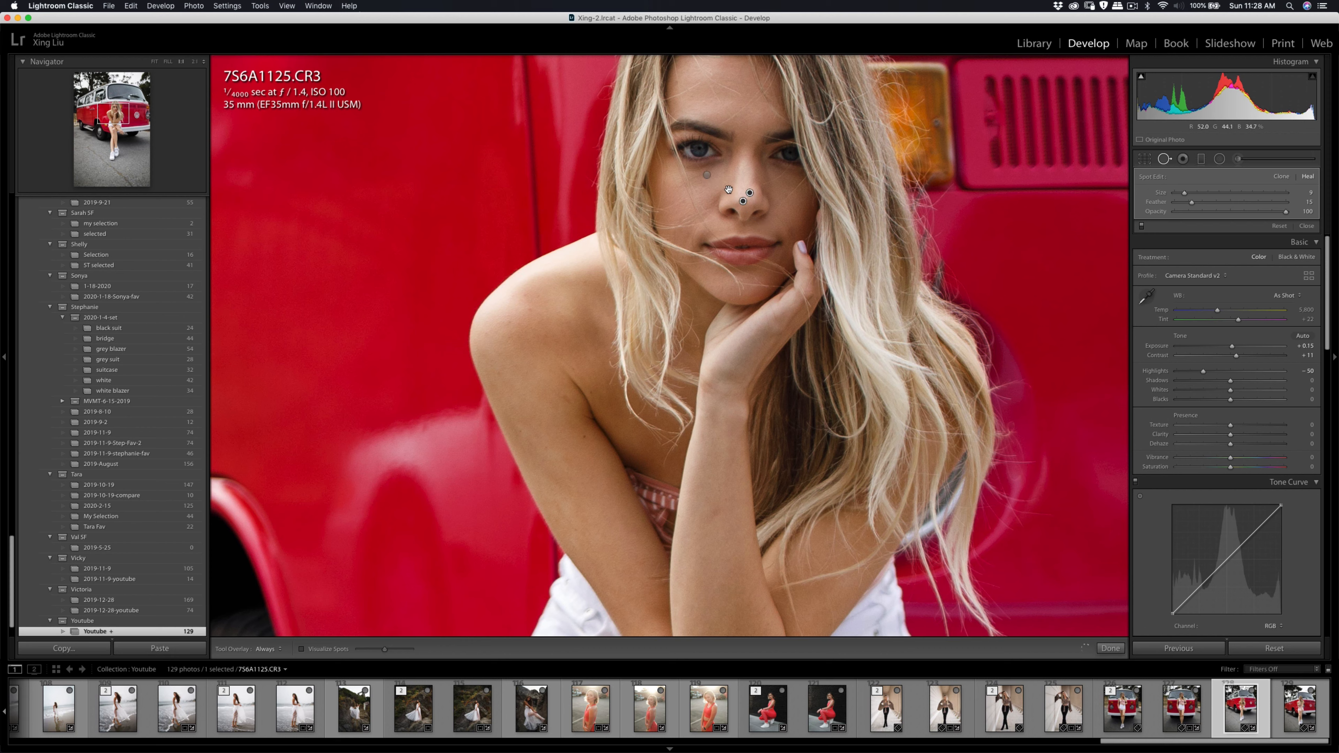
{"action": "key", "text": "super+z"}
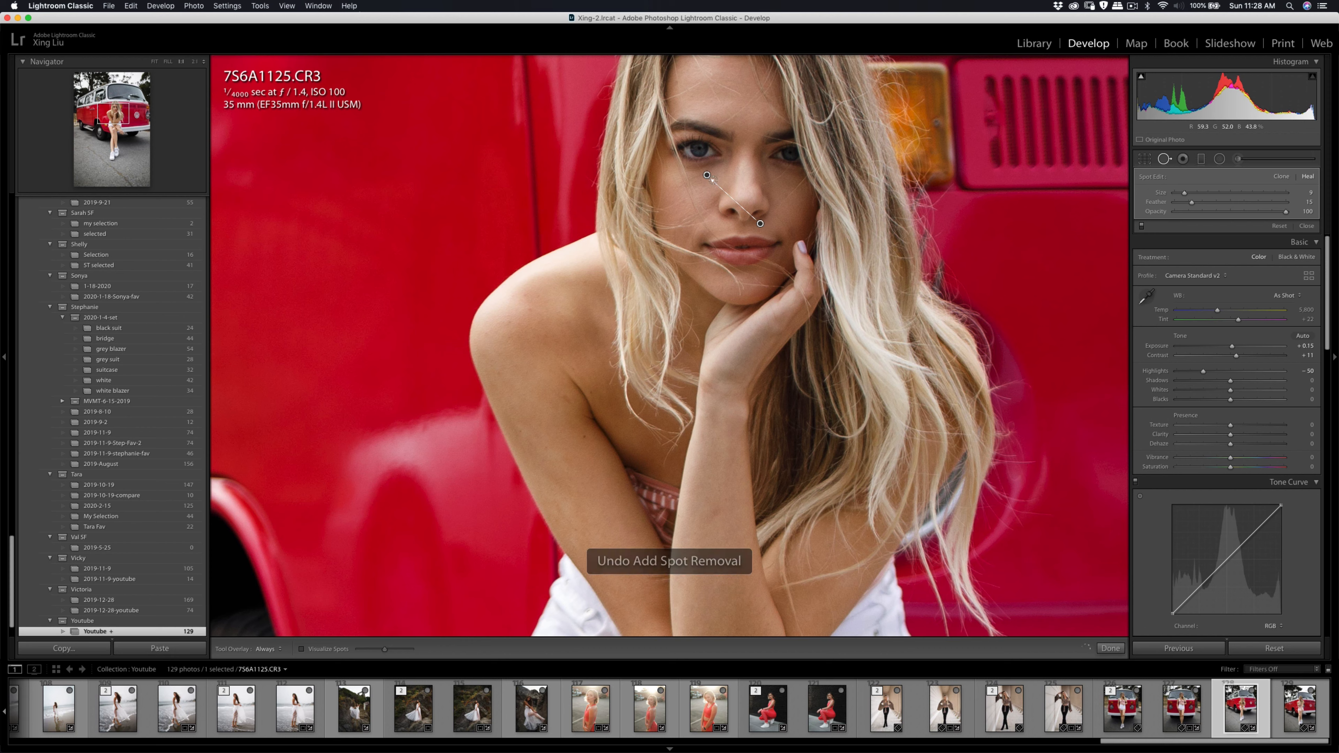
{"action": "left_click_drag", "start_coordinate": [759, 222], "coordinate": [717, 184]}
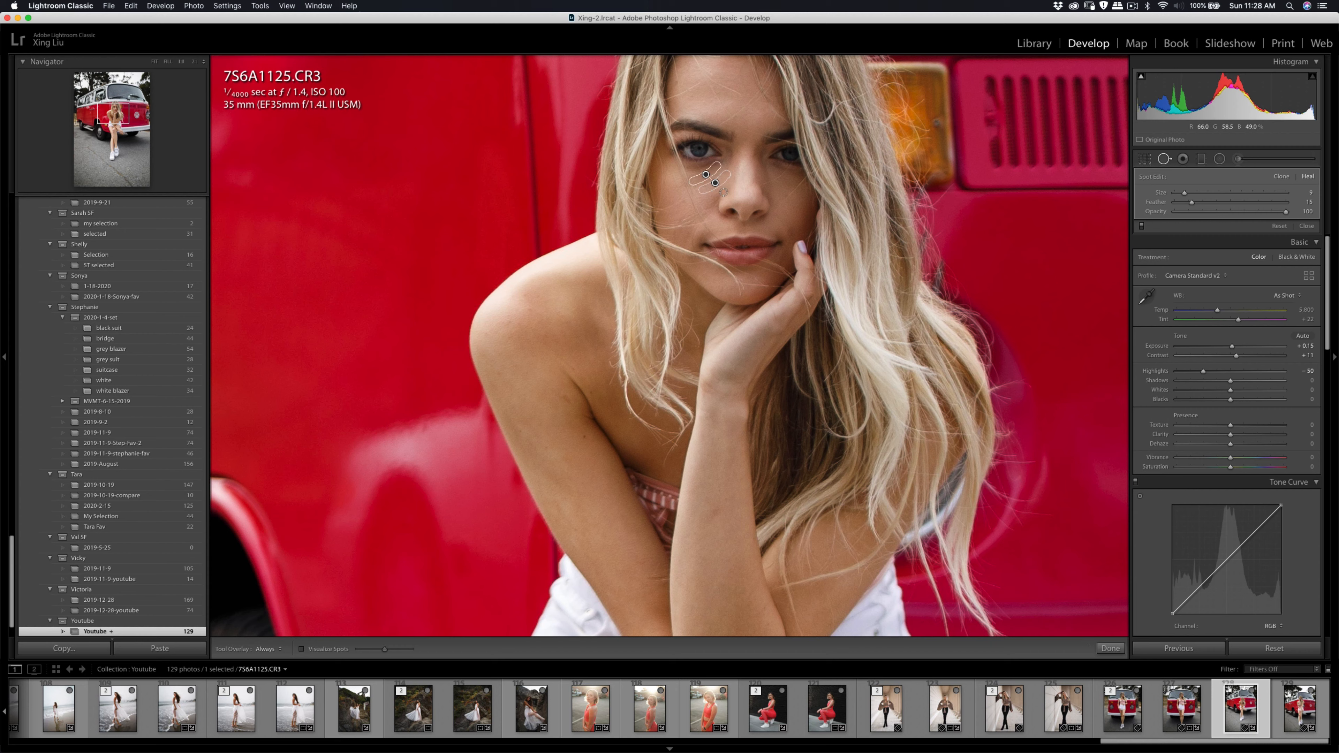
{"action": "key", "text": "q"}
Brush Soften Skin (Lite) at size 4 over the skin under the model's eye on the photo's left
{"action": "key", "text": "k"}
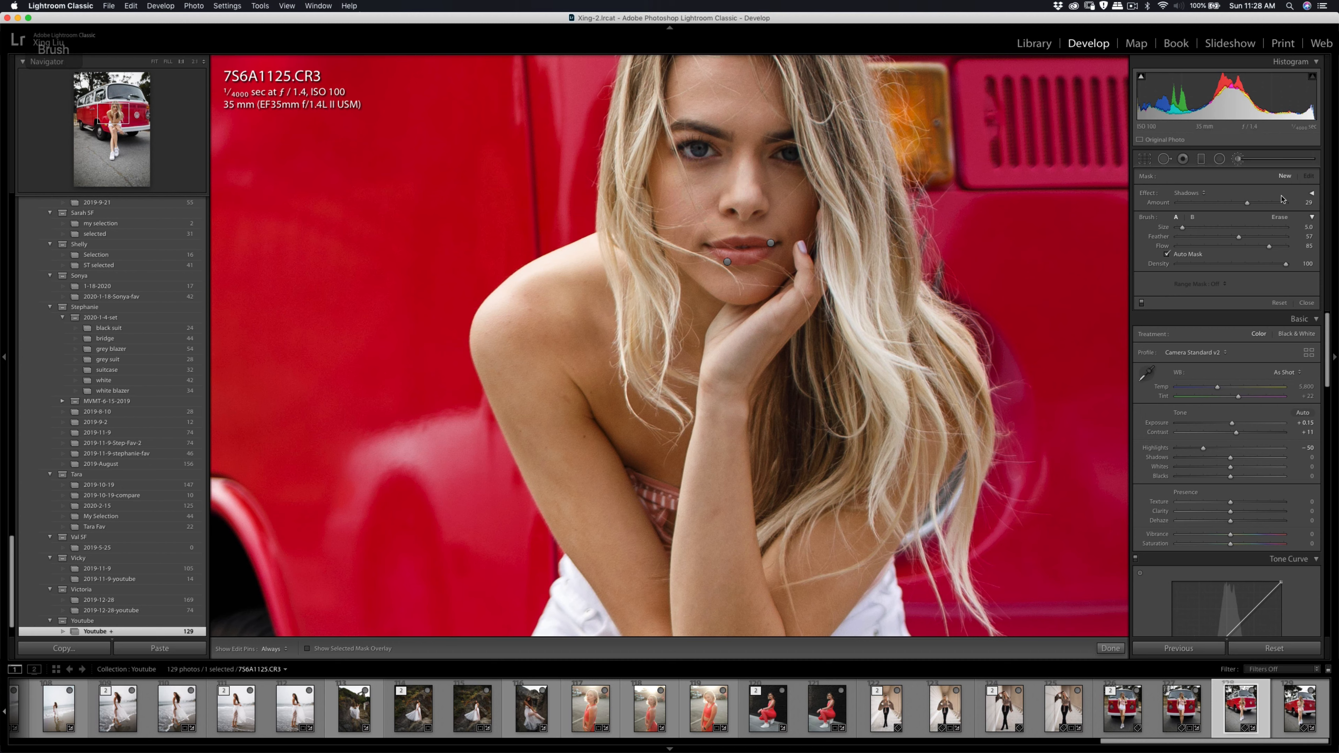
{"action": "left_click", "coordinate": [1188, 192]}
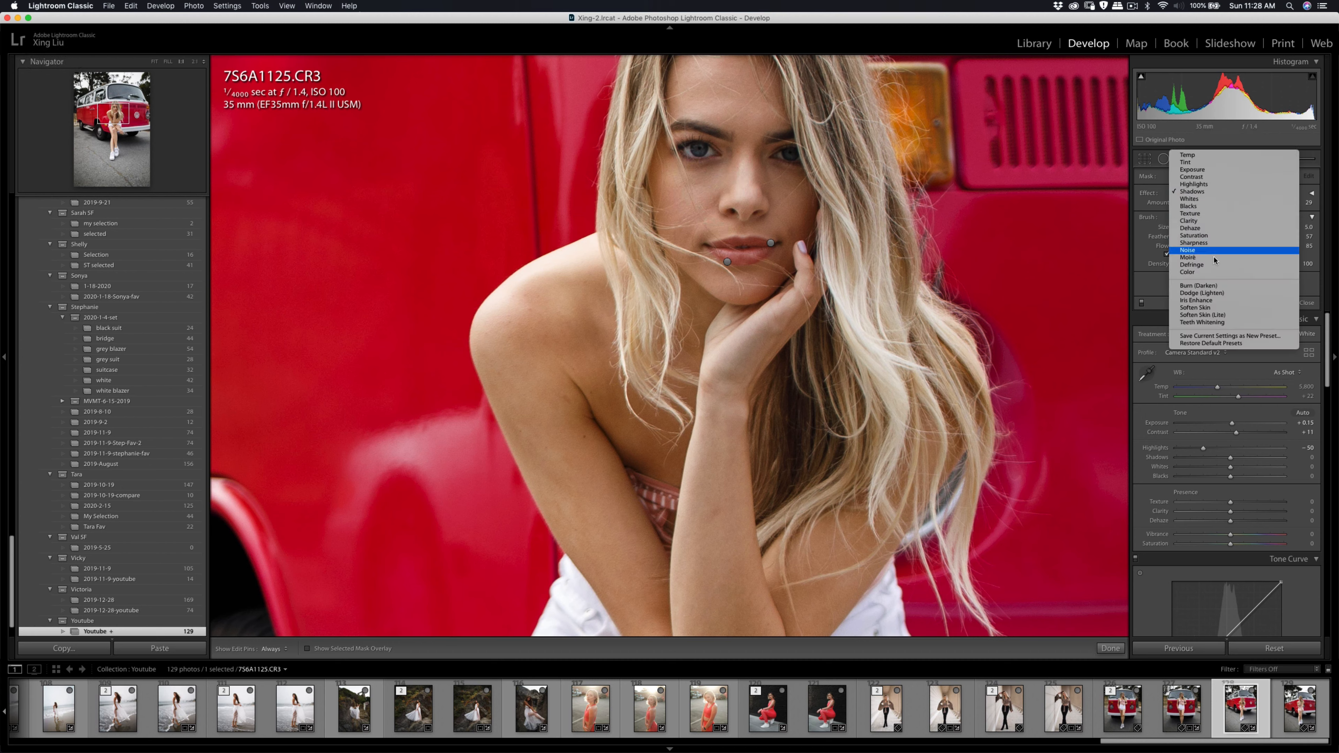
{"action": "left_click", "coordinate": [1215, 316]}
{"action": "key", "text": "h"}
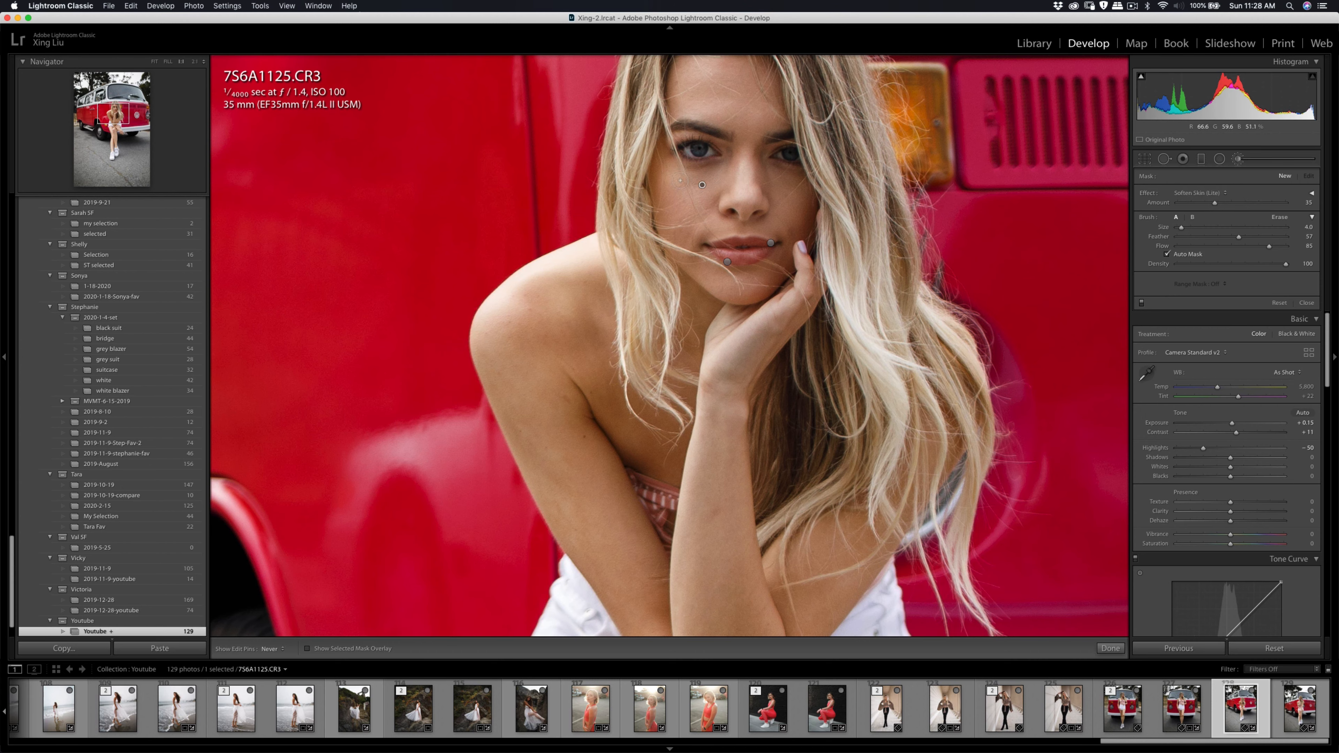
{"action": "left_click", "coordinate": [709, 171]}
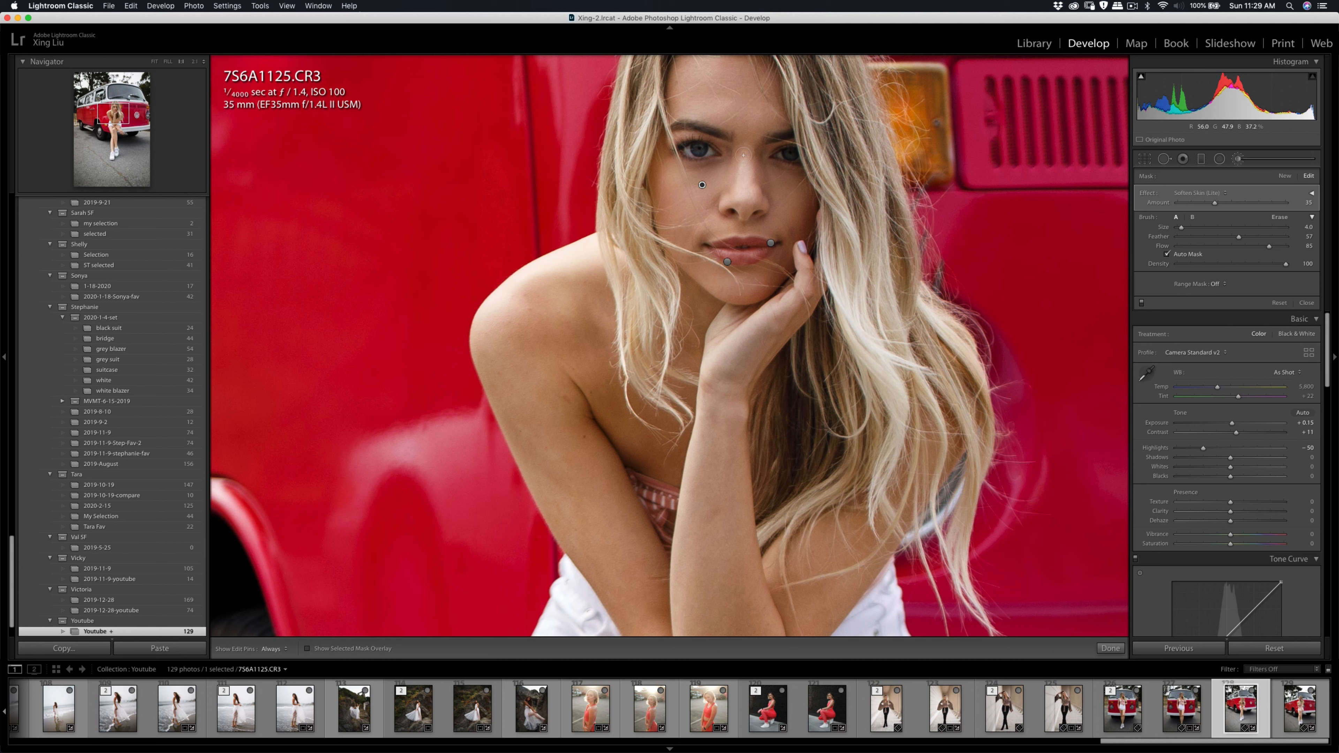
{"action": "key", "text": "k"}
Brush a Shadows adjustment of 29 with a size 8 brush around the model's eye on the photo's right
{"action": "left_click", "coordinate": [746, 183]}
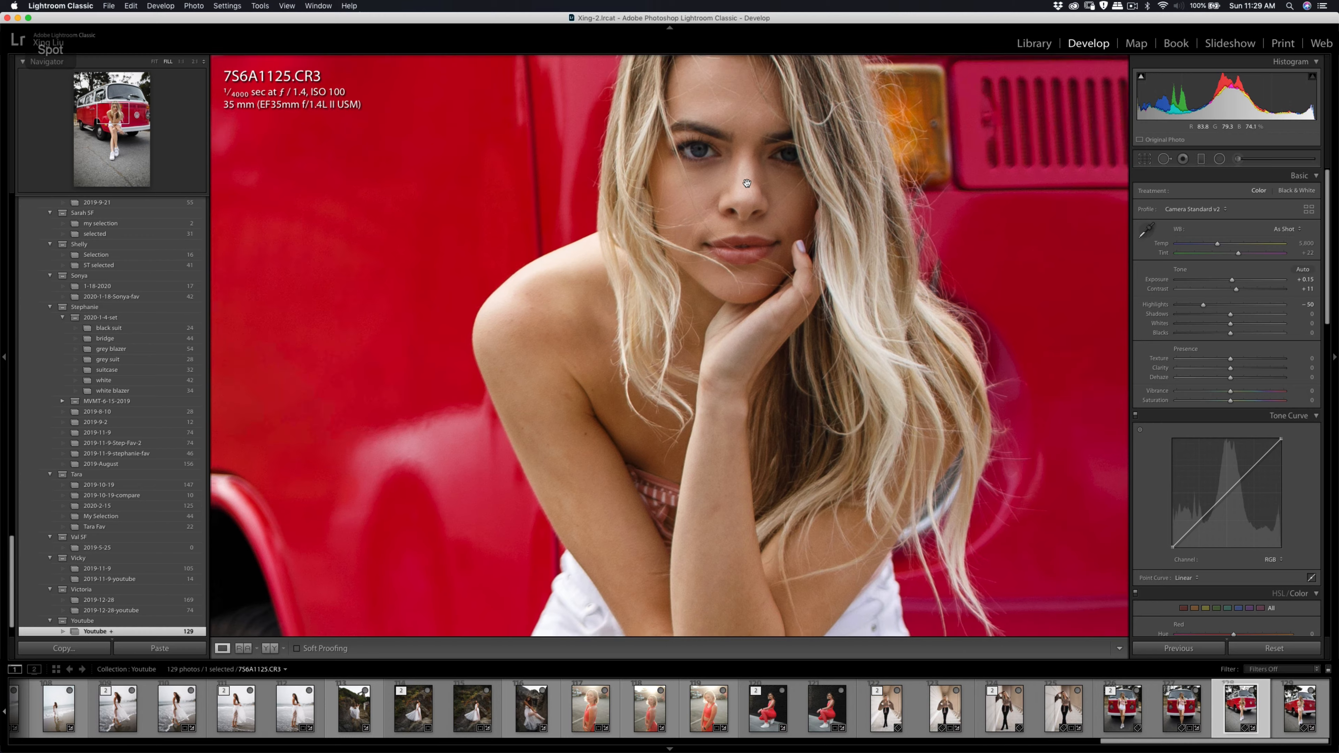
{"action": "left_click", "coordinate": [1238, 159]}
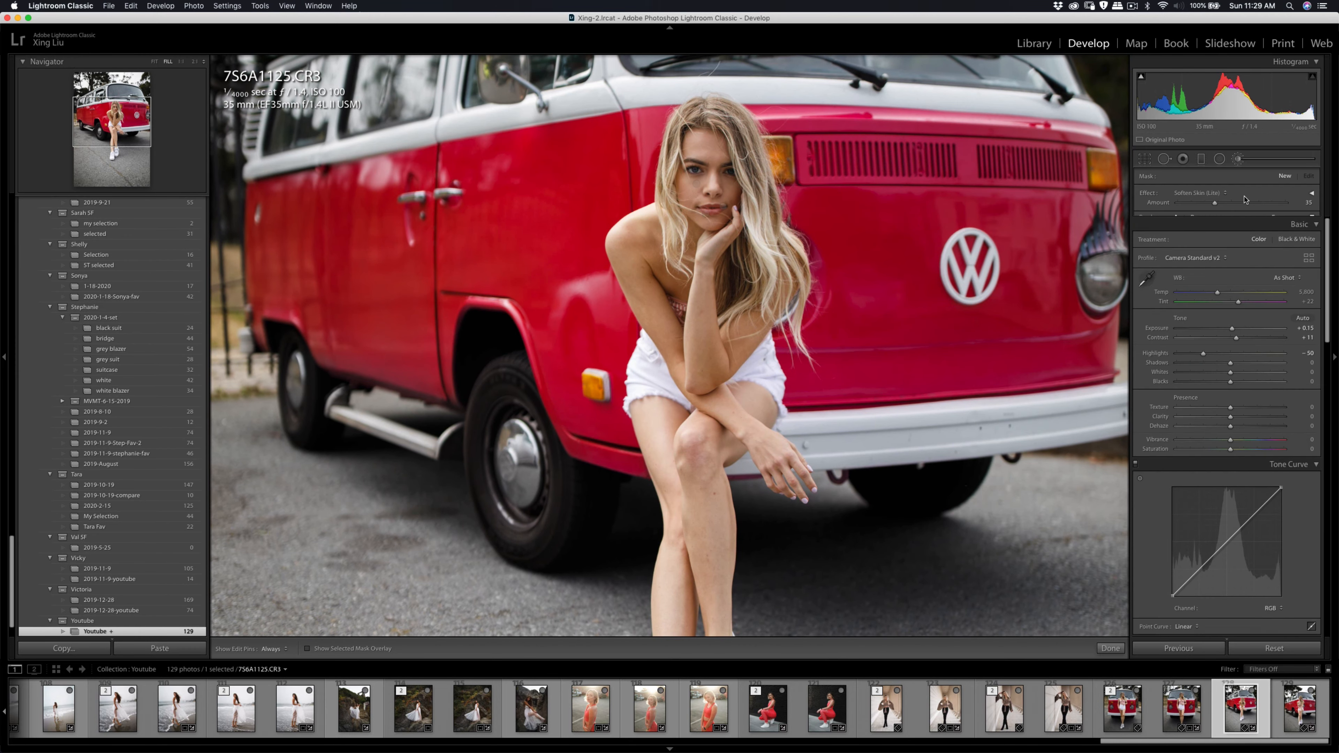
{"action": "left_click", "coordinate": [1207, 193]}
{"action": "left_click", "coordinate": [1219, 74]}
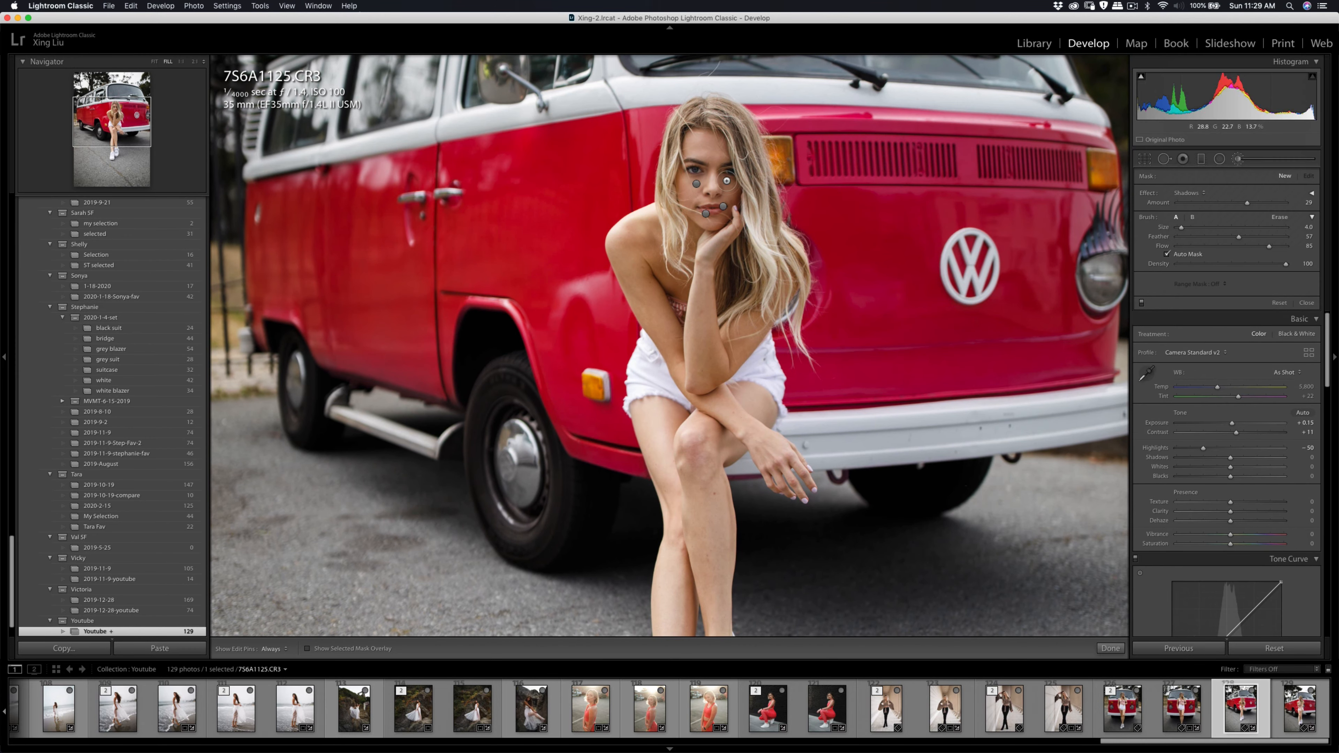
{"action": "scroll", "coordinate": [724, 180], "scroll_direction": "up", "scroll_amount": 4}
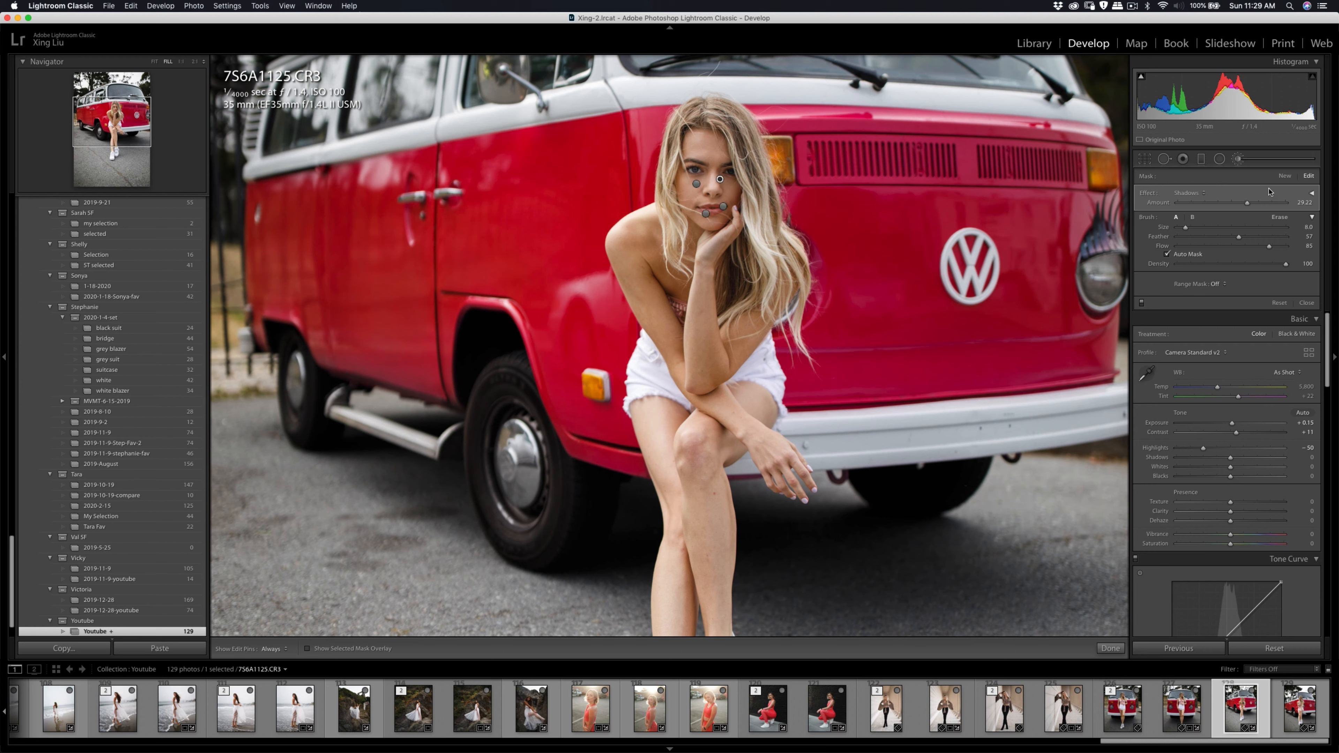
Add another Shadows brush mask with a lower amount and leave brush editing
{"action": "left_click", "coordinate": [1281, 177]}
{"action": "left_click_drag", "start_coordinate": [1240, 205], "coordinate": [1241, 204]}
{"action": "left_click", "coordinate": [1239, 160]}
{"action": "left_click", "coordinate": [725, 174]}
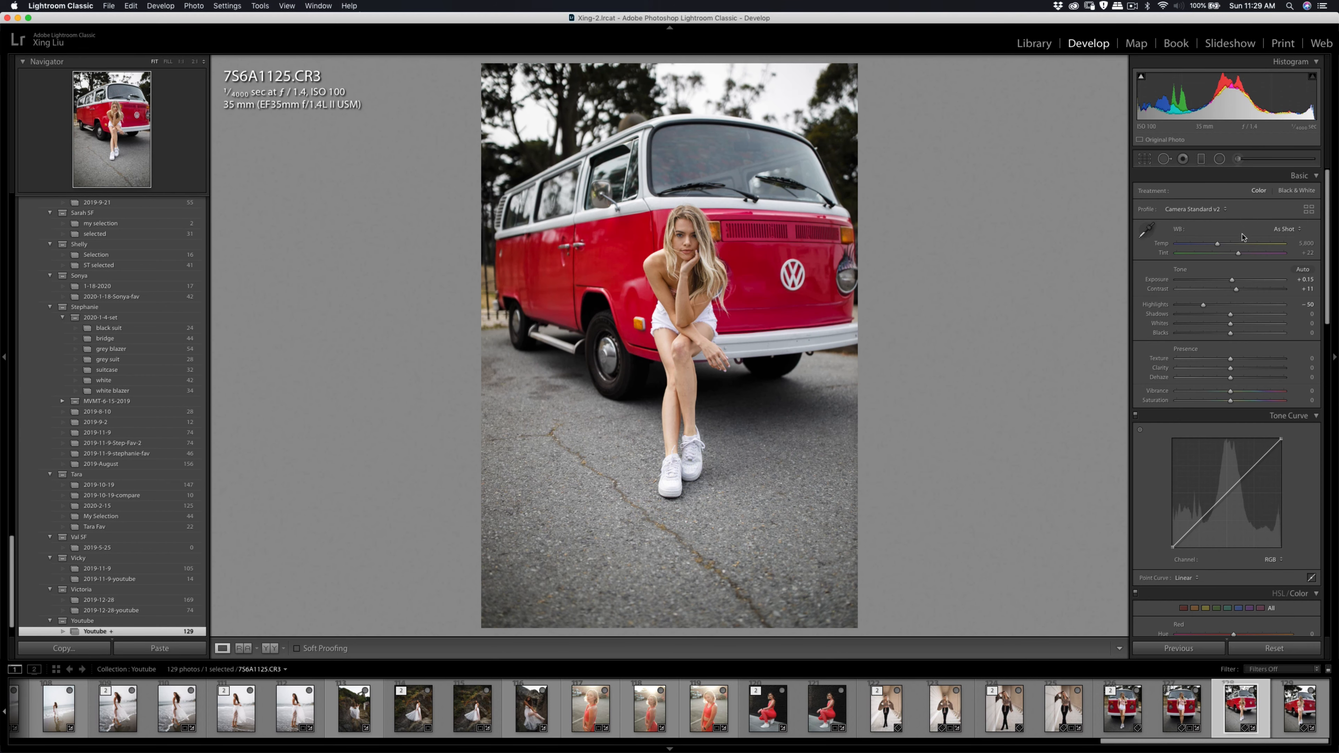
Set Contrast to 13 and crop the photo to 4 x 5 / 8 x 10, positioned around the model and the red van
{"action": "left_click_drag", "start_coordinate": [1236, 290], "coordinate": [1237, 290]}
{"action": "left_click", "coordinate": [1144, 158]}
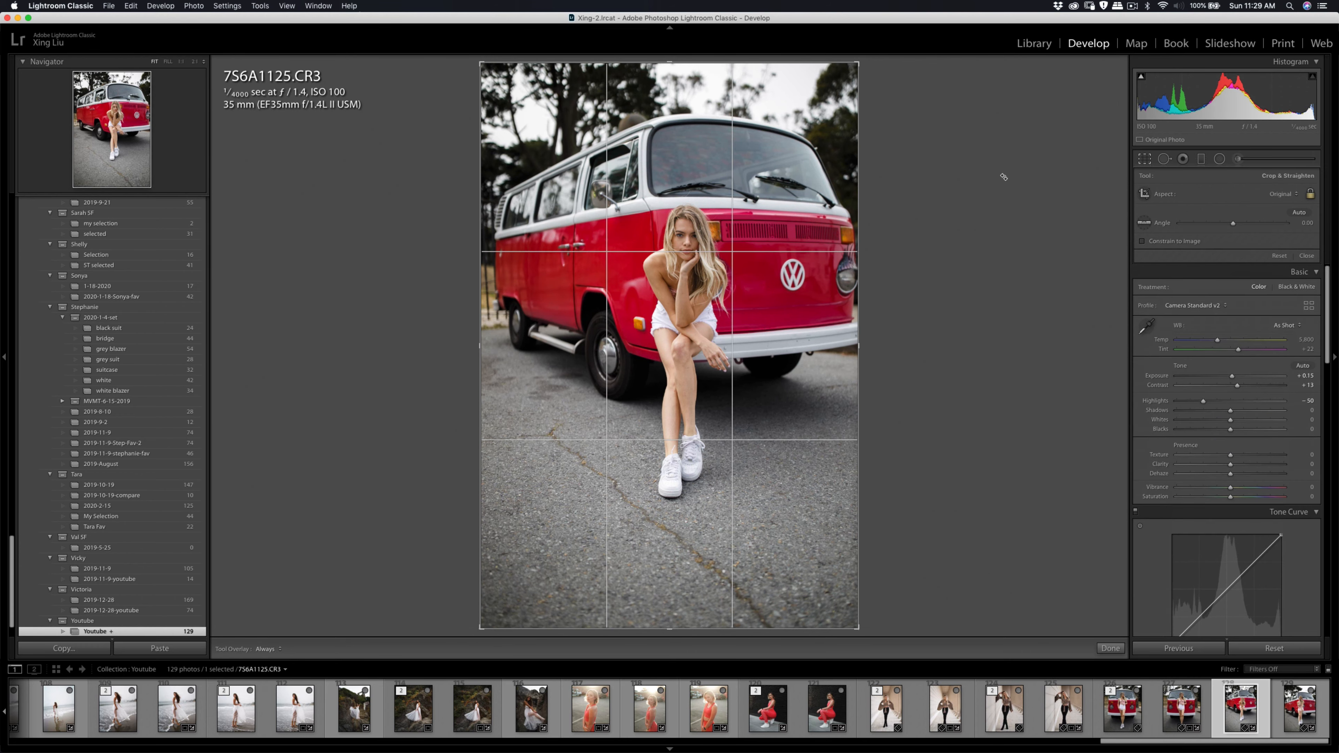
{"action": "left_click", "coordinate": [1300, 199]}
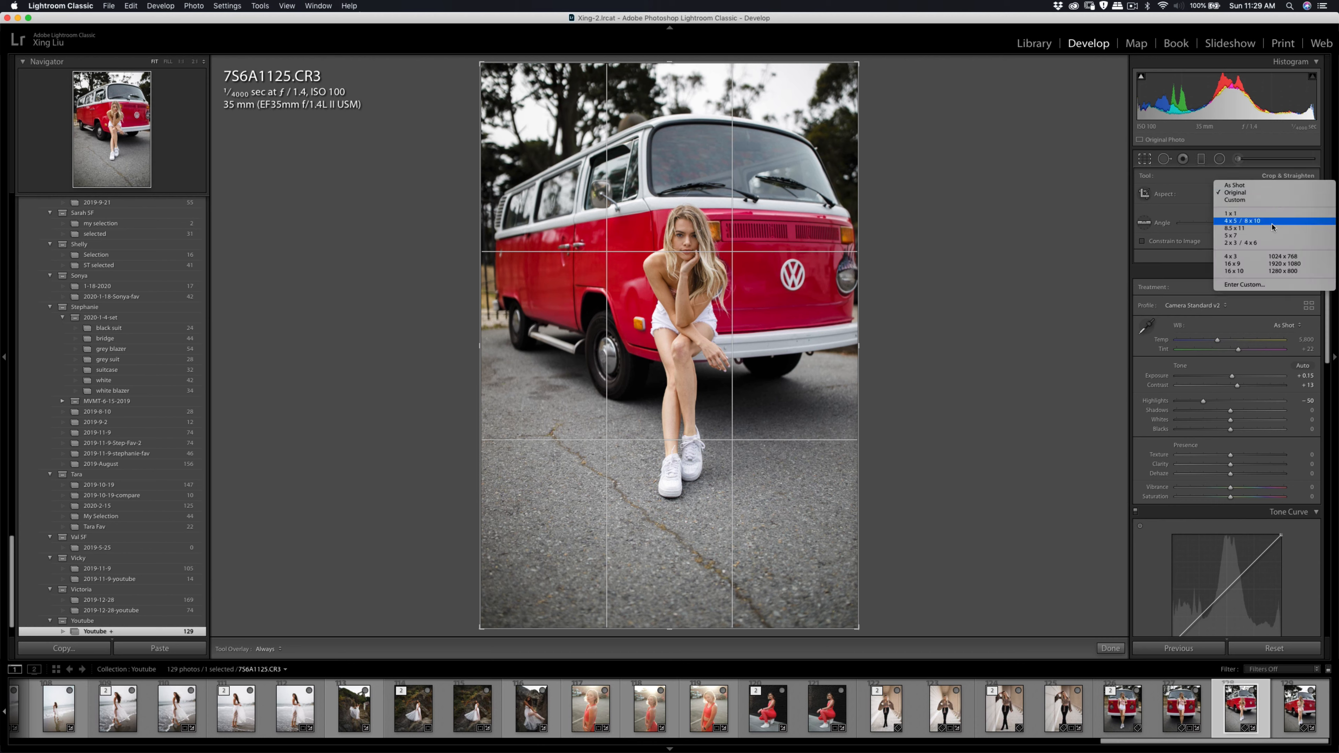
{"action": "left_click", "coordinate": [1281, 221]}
{"action": "left_click_drag", "start_coordinate": [523, 557], "coordinate": [524, 353]}
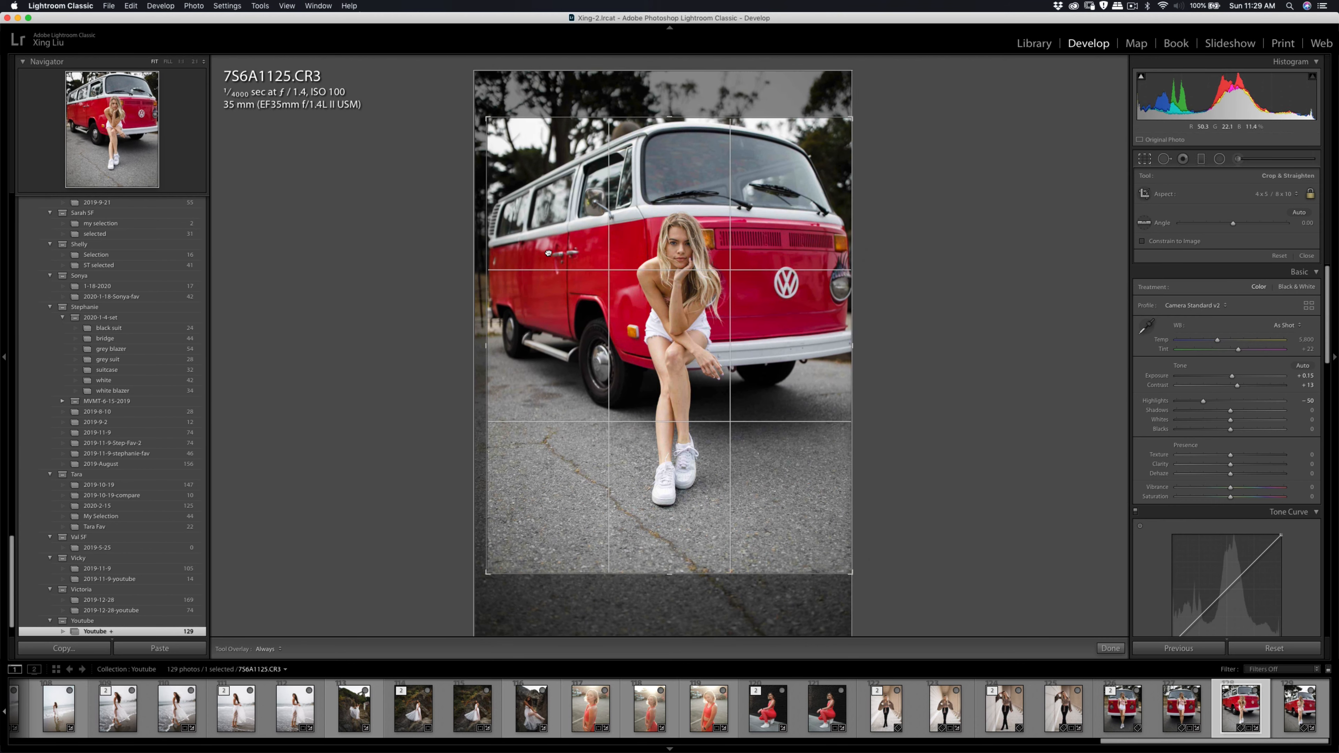
{"action": "left_click_drag", "start_coordinate": [548, 254], "coordinate": [549, 258]}
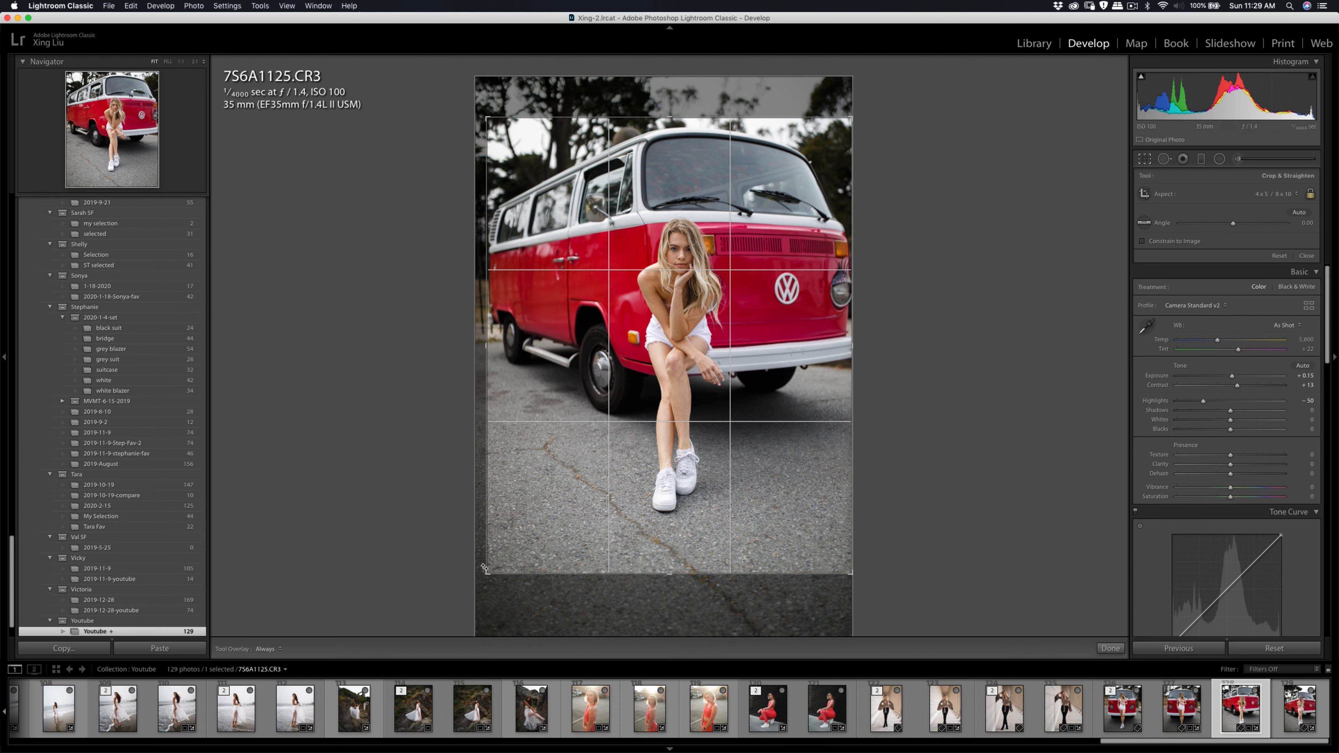
{"action": "left_click_drag", "start_coordinate": [484, 568], "coordinate": [489, 574]}
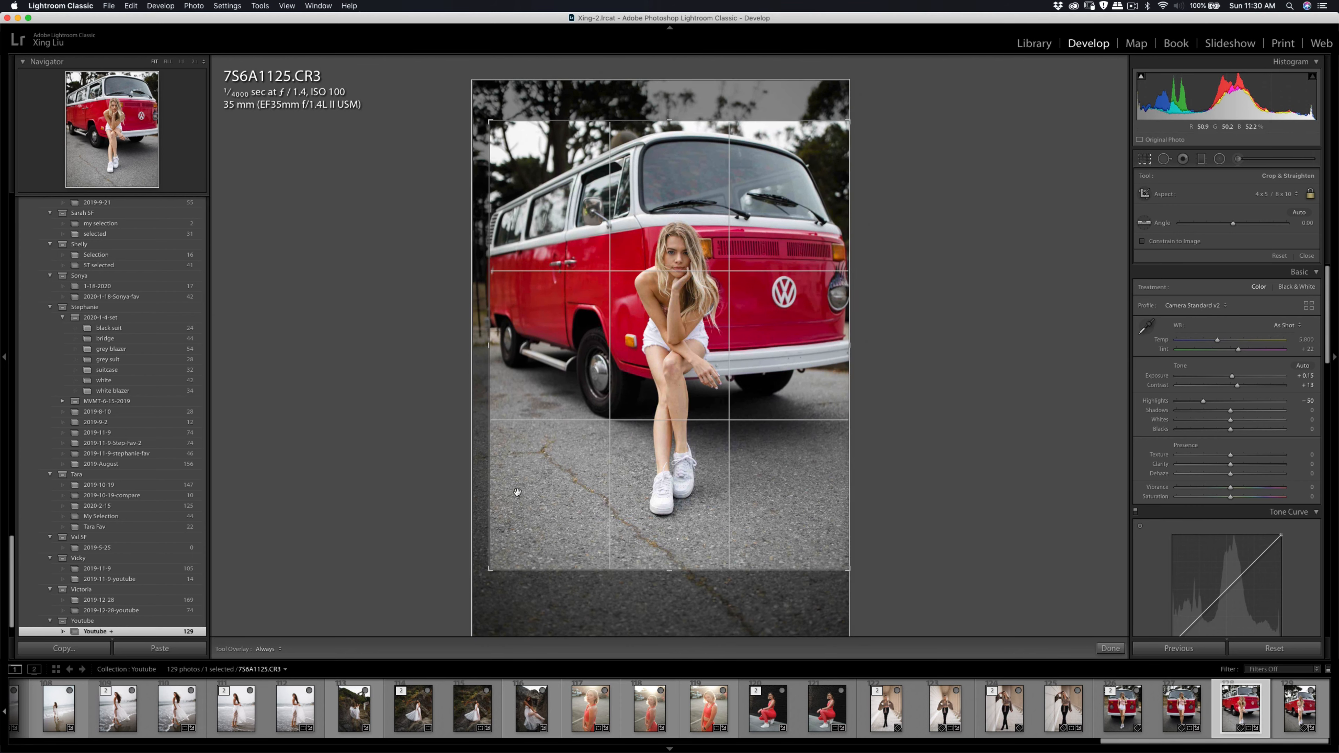
{"action": "left_click_drag", "start_coordinate": [555, 409], "coordinate": [550, 410]}
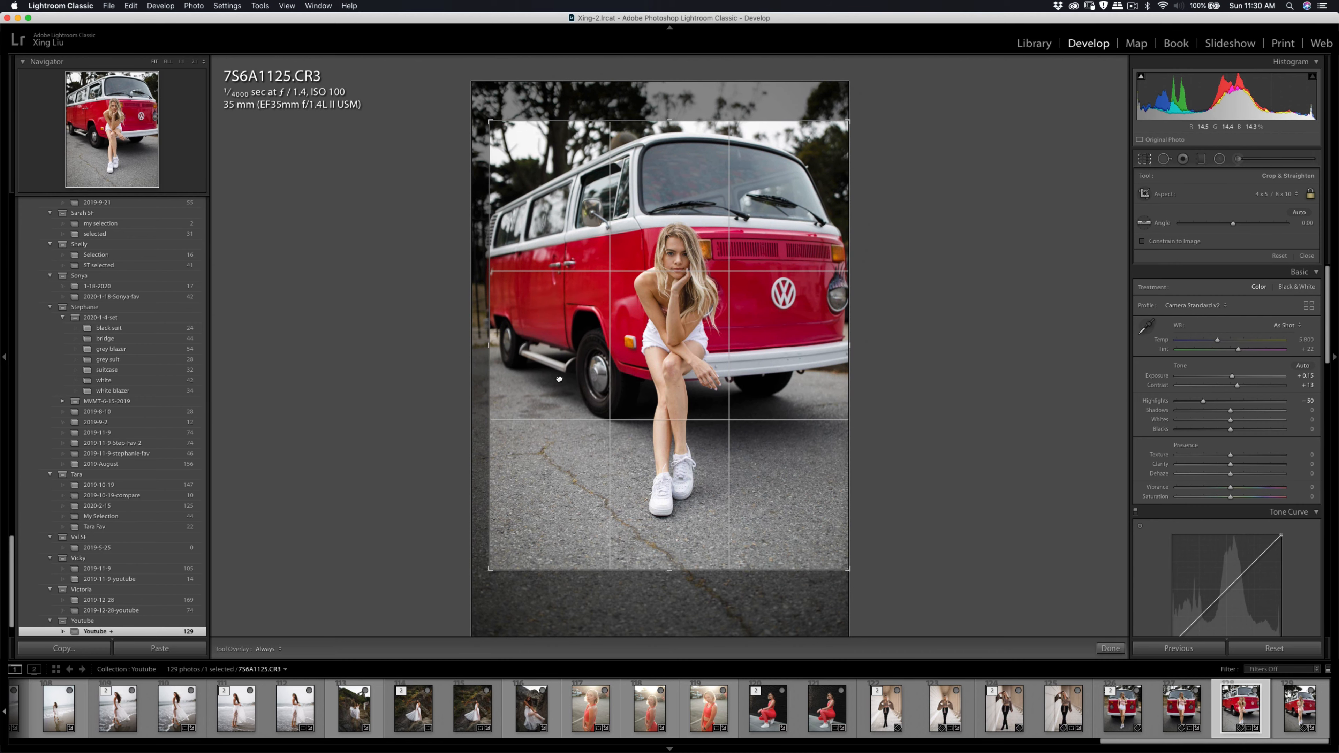
{"action": "key", "text": "Return"}
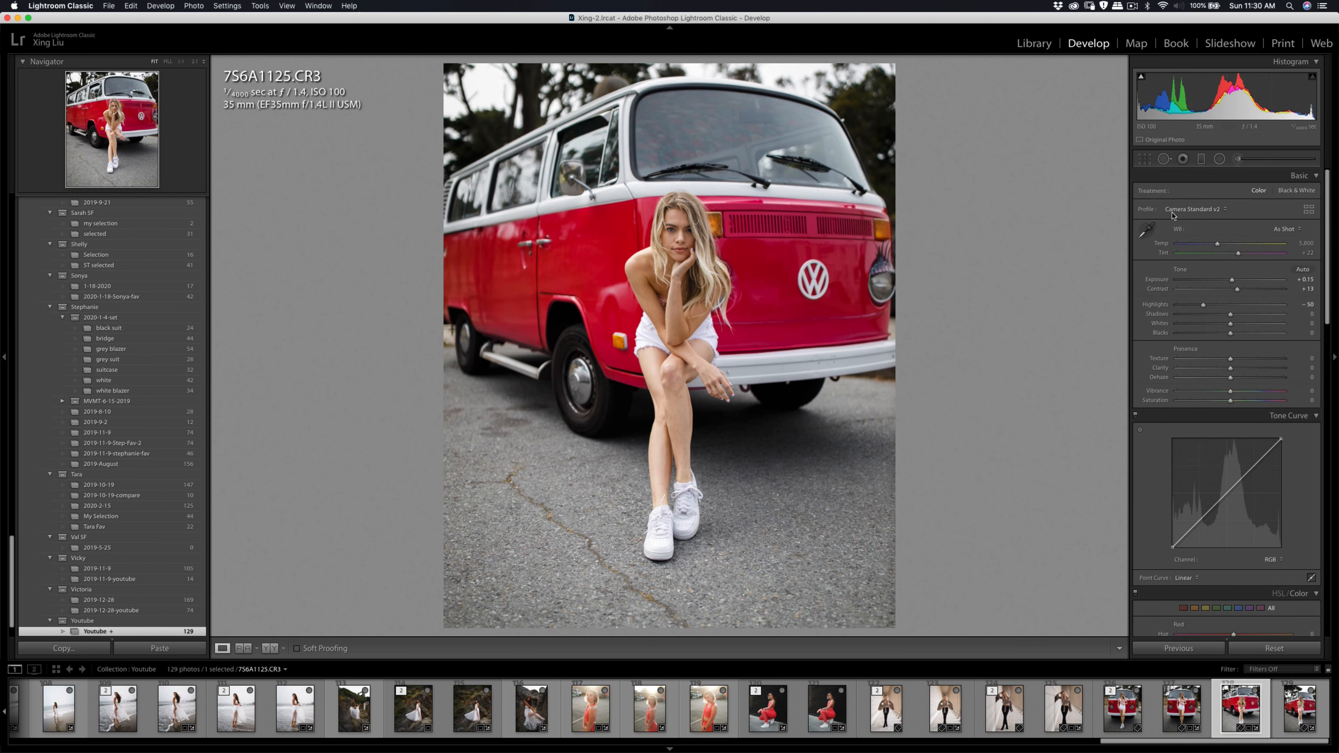
Tighten the crop slightly from the photo's upper-left corner, keeping the 4 x 5 / 8 x 10 aspect
{"action": "left_click", "coordinate": [1144, 159]}
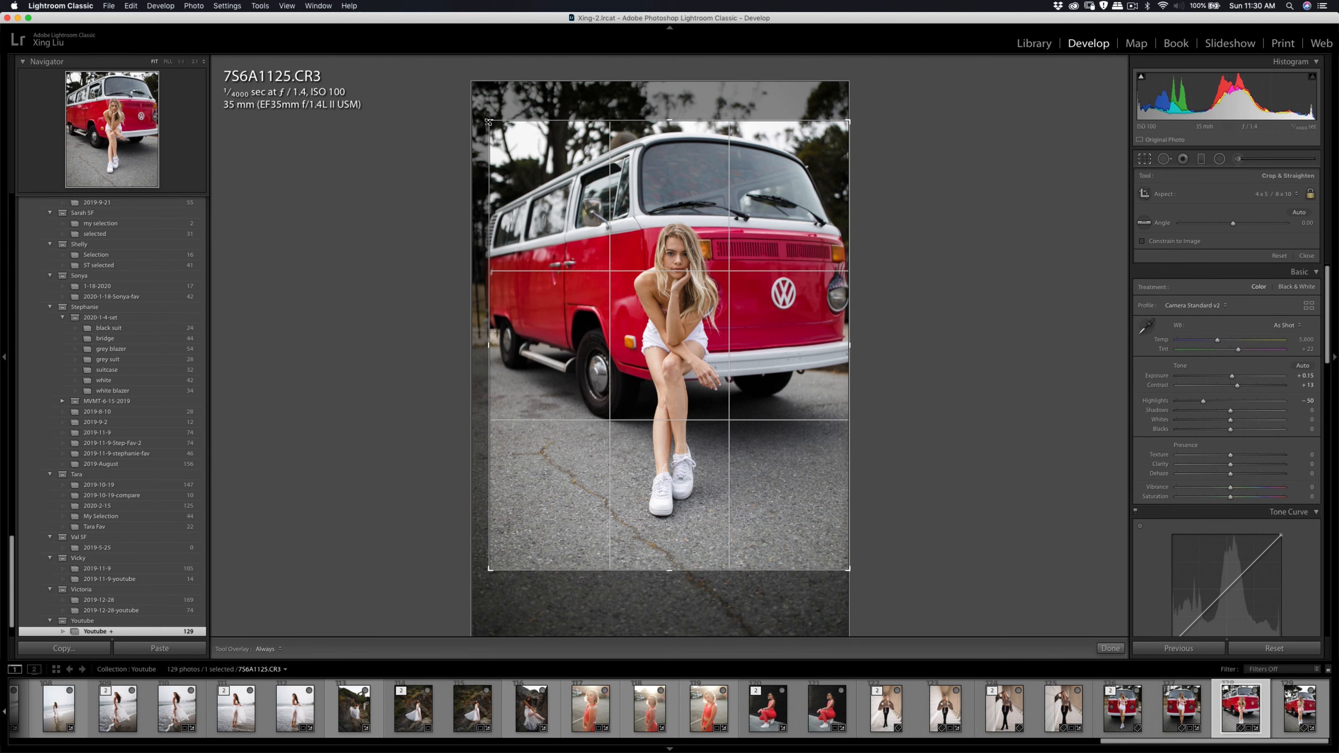
{"action": "left_click_drag", "start_coordinate": [490, 122], "coordinate": [499, 140]}
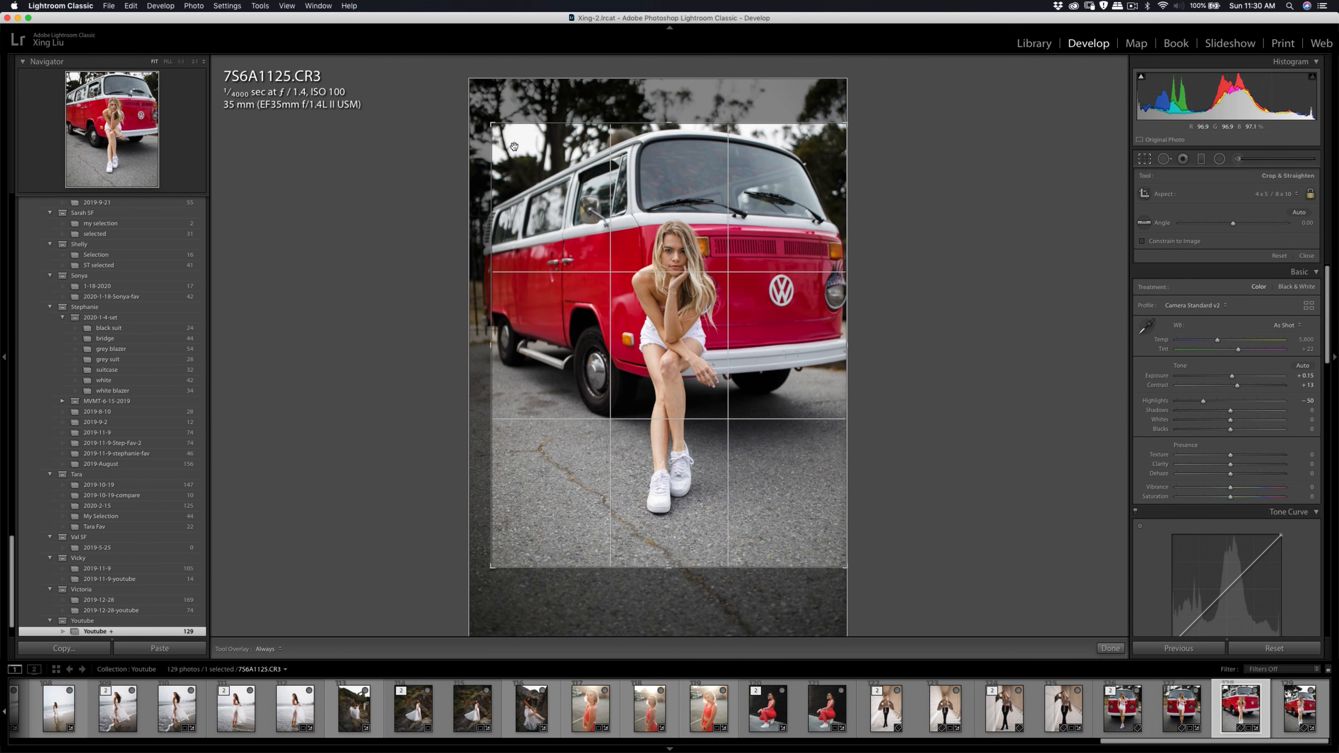
{"action": "key", "text": "Return"}
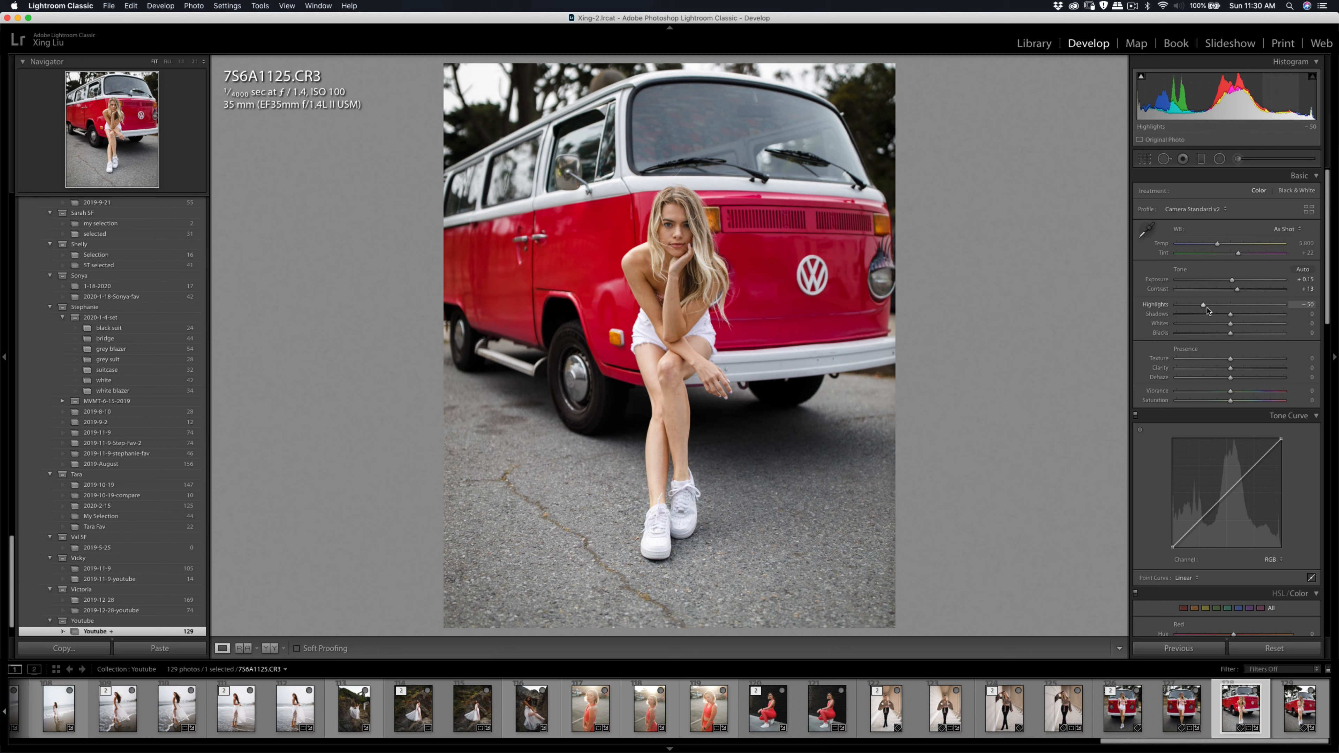
Set Highlights to -65 and lower the yellow saturation to -39
{"action": "left_click_drag", "start_coordinate": [1206, 309], "coordinate": [1232, 285]}
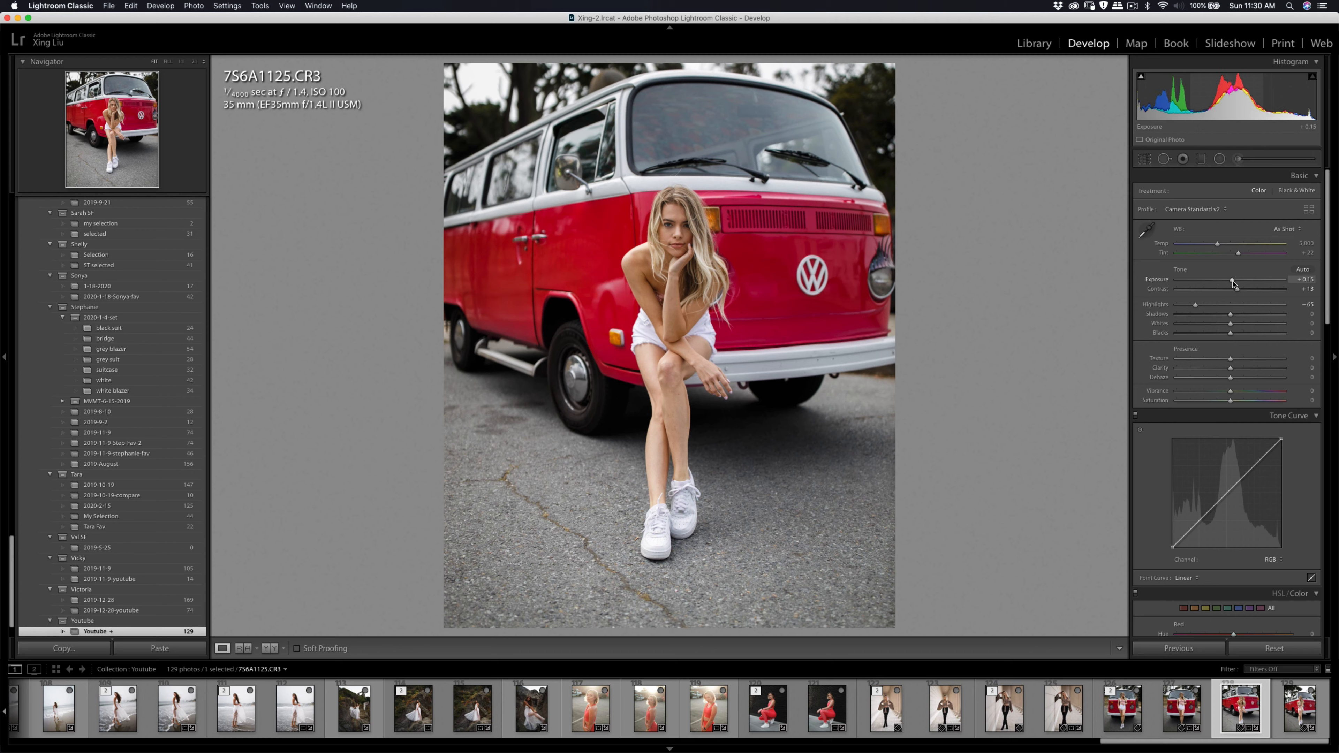
{"action": "scroll", "coordinate": [1239, 343], "scroll_direction": "down", "scroll_amount": 10}
{"action": "left_click_drag", "start_coordinate": [1233, 312], "coordinate": [1208, 318]}
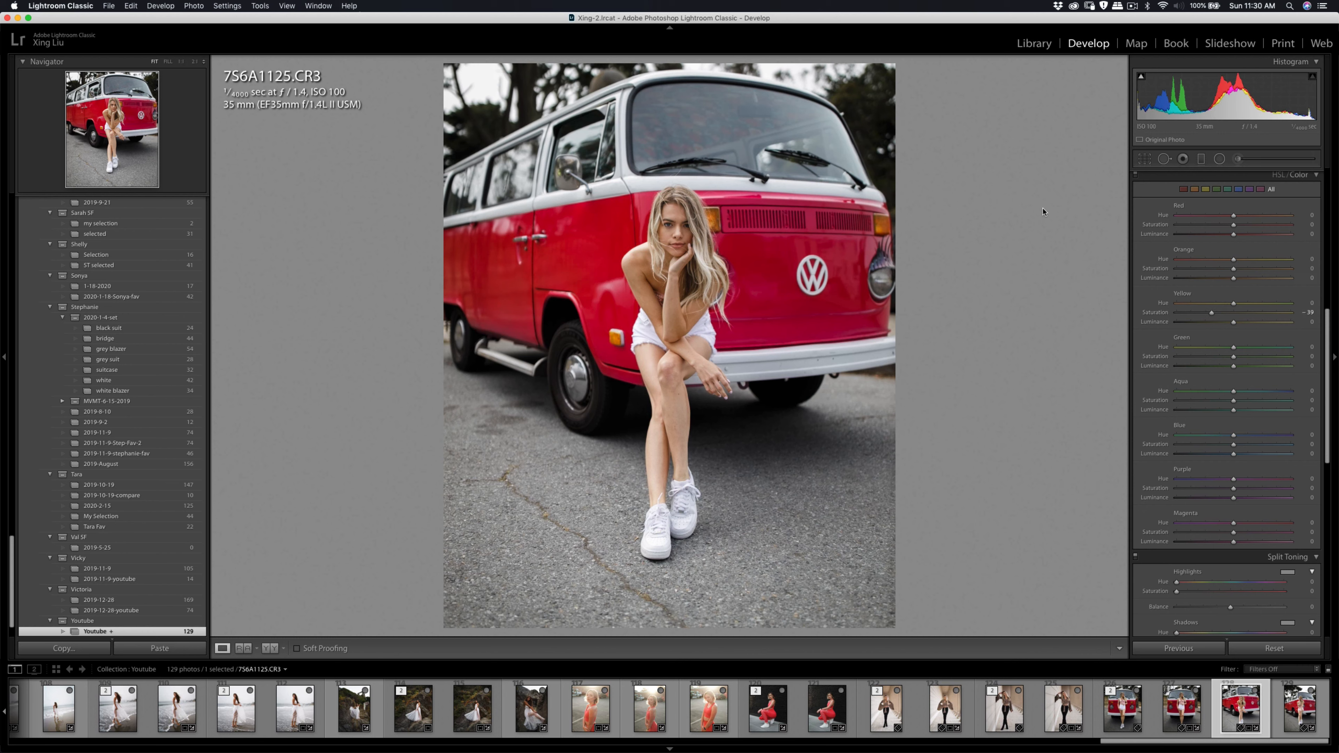
Send the photo to Portraiture 3 as a copy with Lightroom adjustments
{"action": "right_click", "coordinate": [635, 343]}
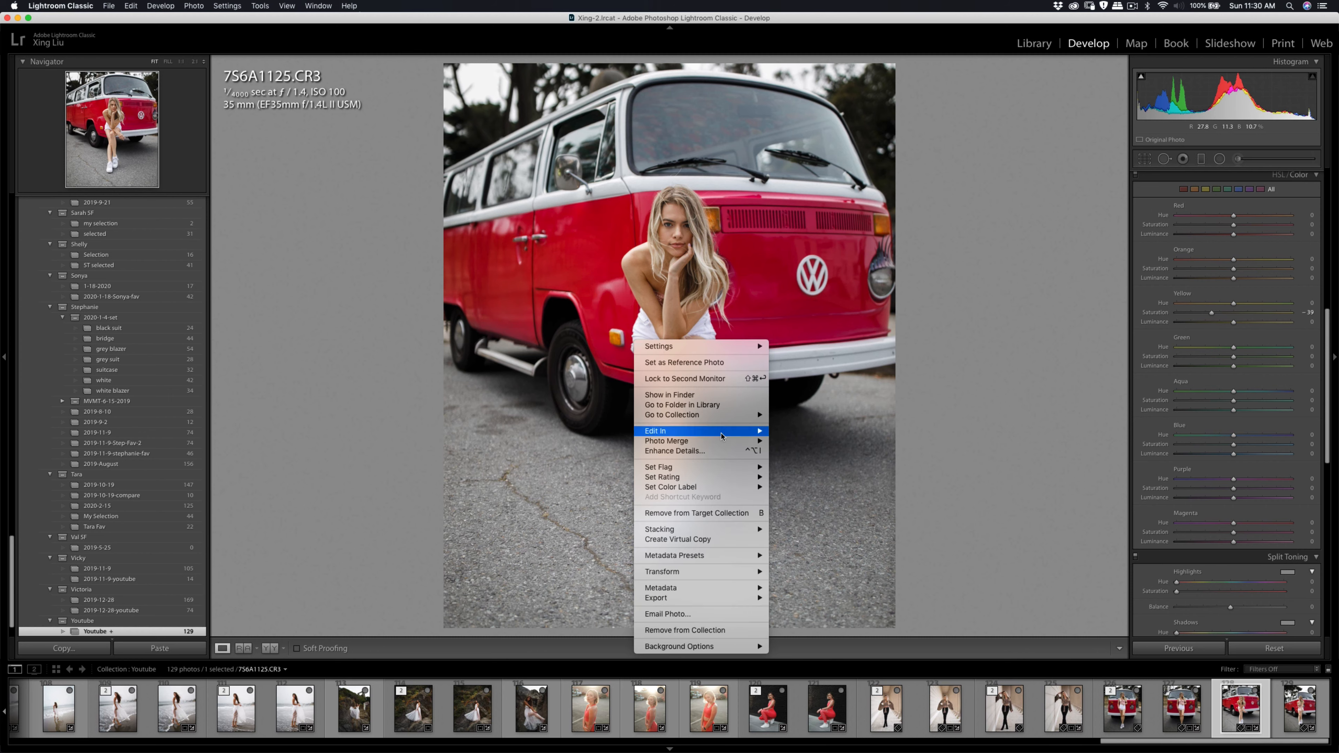
{"action": "mouse_move", "coordinate": [685, 431]}
{"action": "left_click", "coordinate": [786, 457]}
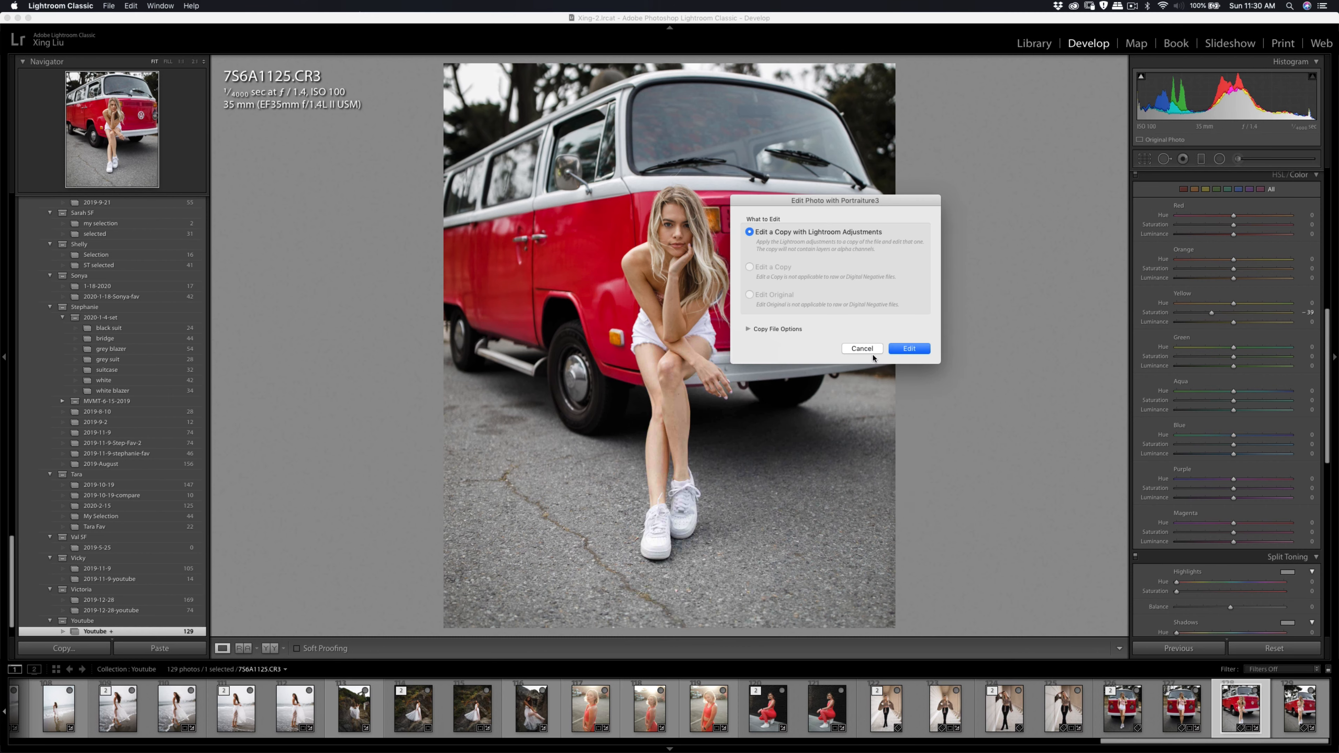
{"action": "left_click", "coordinate": [906, 355]}
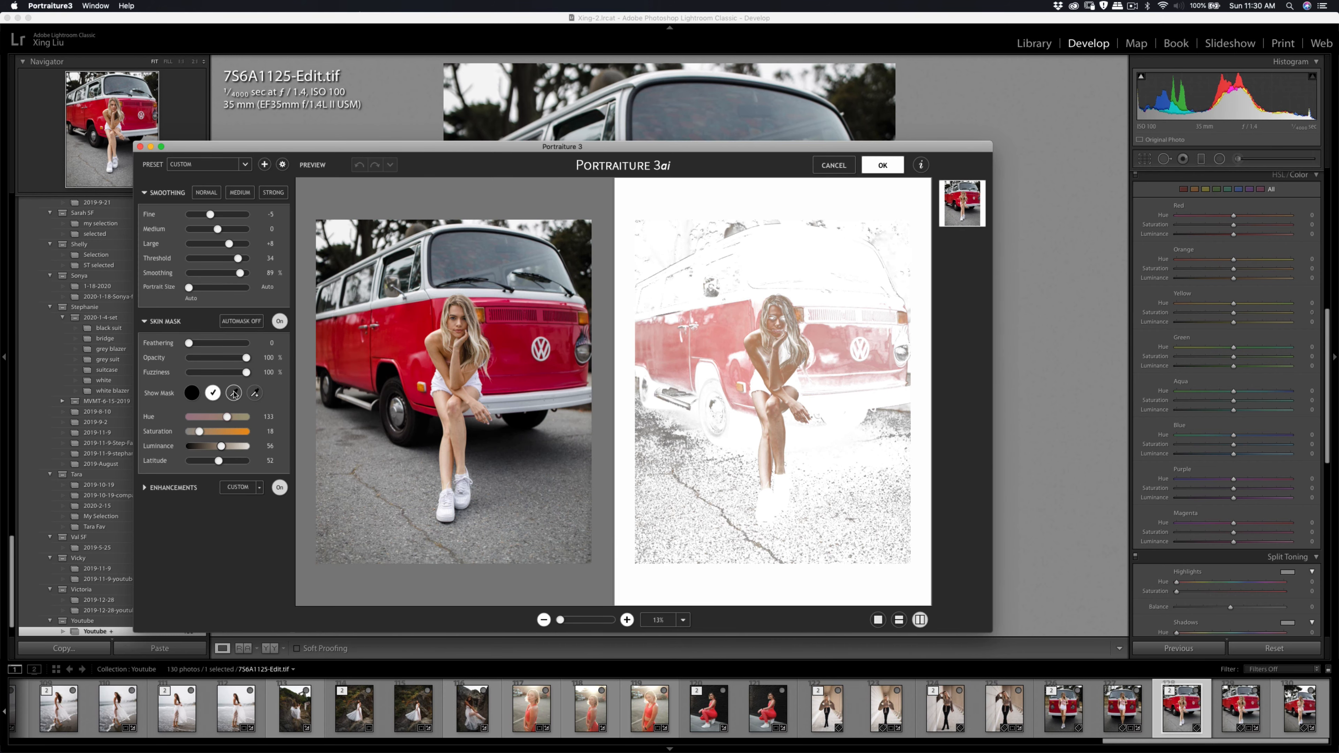
Sample the model's skin tone for the skin mask and apply the Portraiture smoothing
{"action": "left_click", "coordinate": [234, 394]}
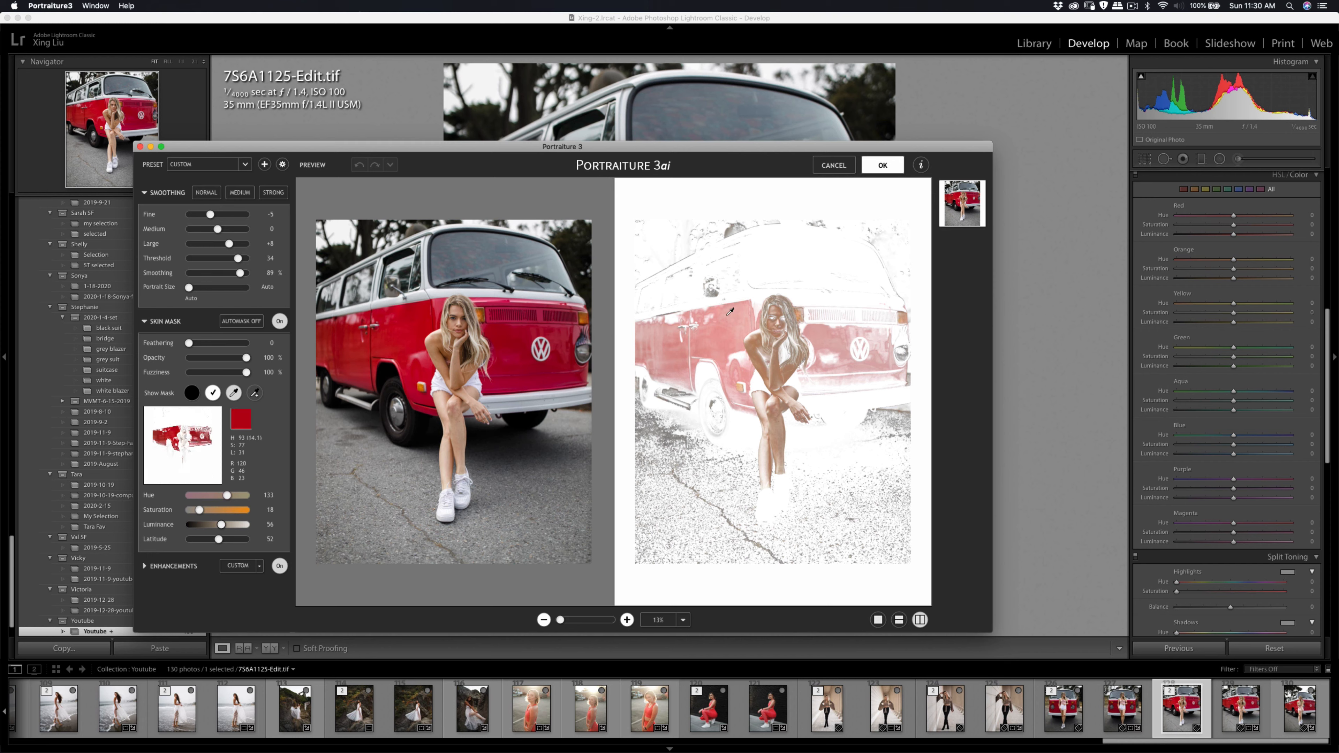
{"action": "left_click", "coordinate": [453, 406]}
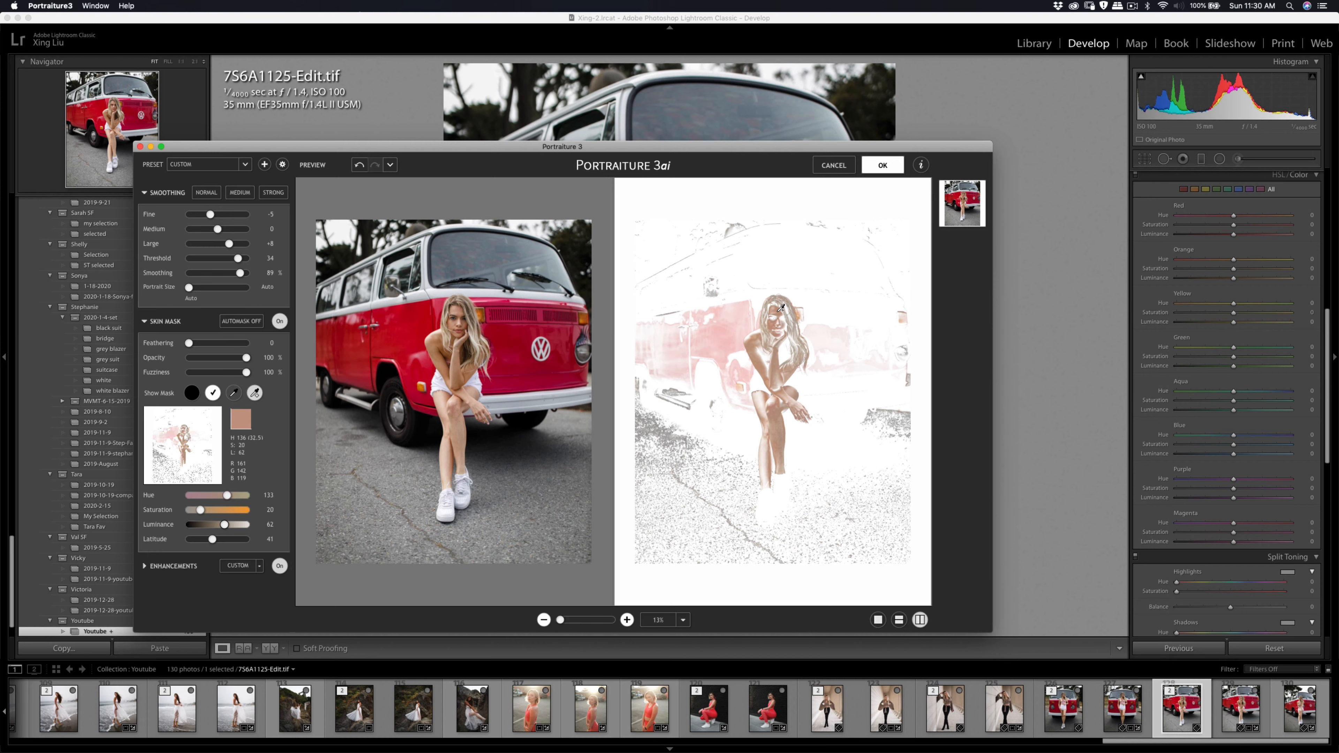
{"action": "left_click", "coordinate": [884, 165]}
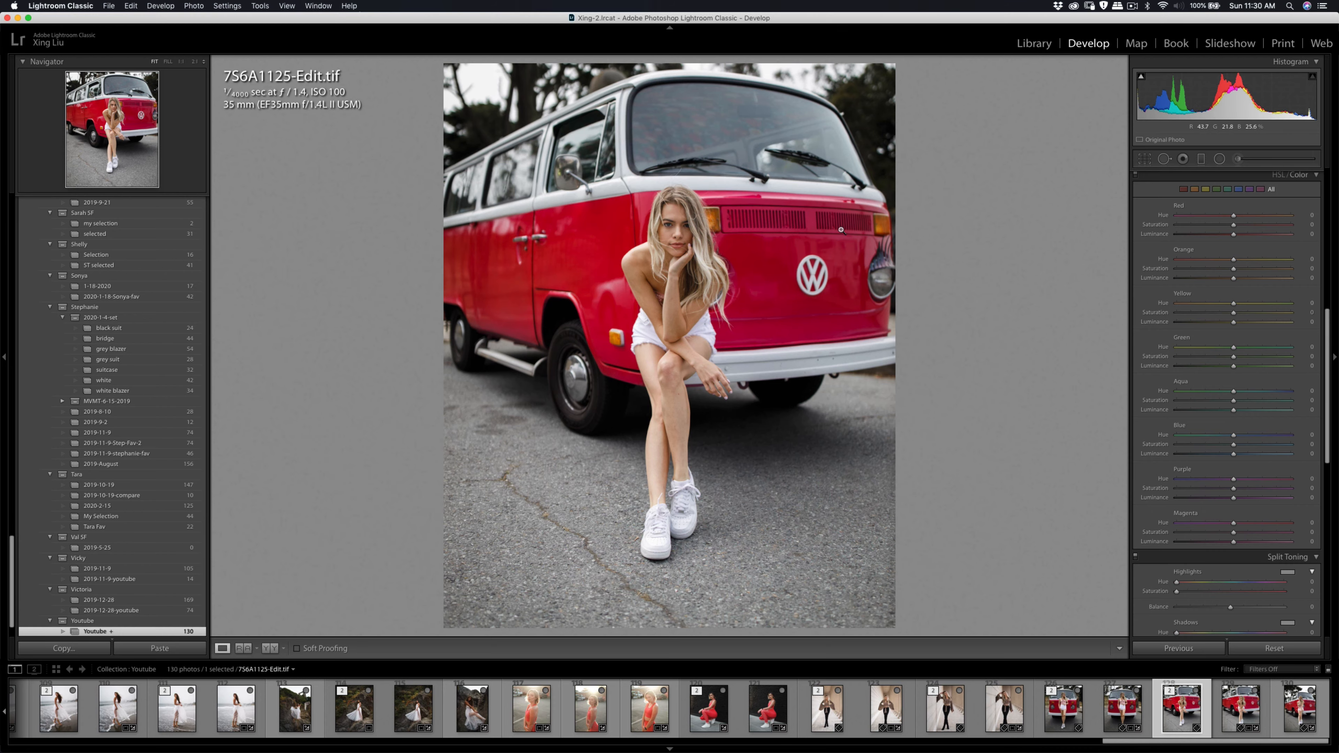
Try to heal the lower tip of the light streak beneath the van's door handle with a size 20 heal spot
{"action": "left_click", "coordinate": [518, 268]}
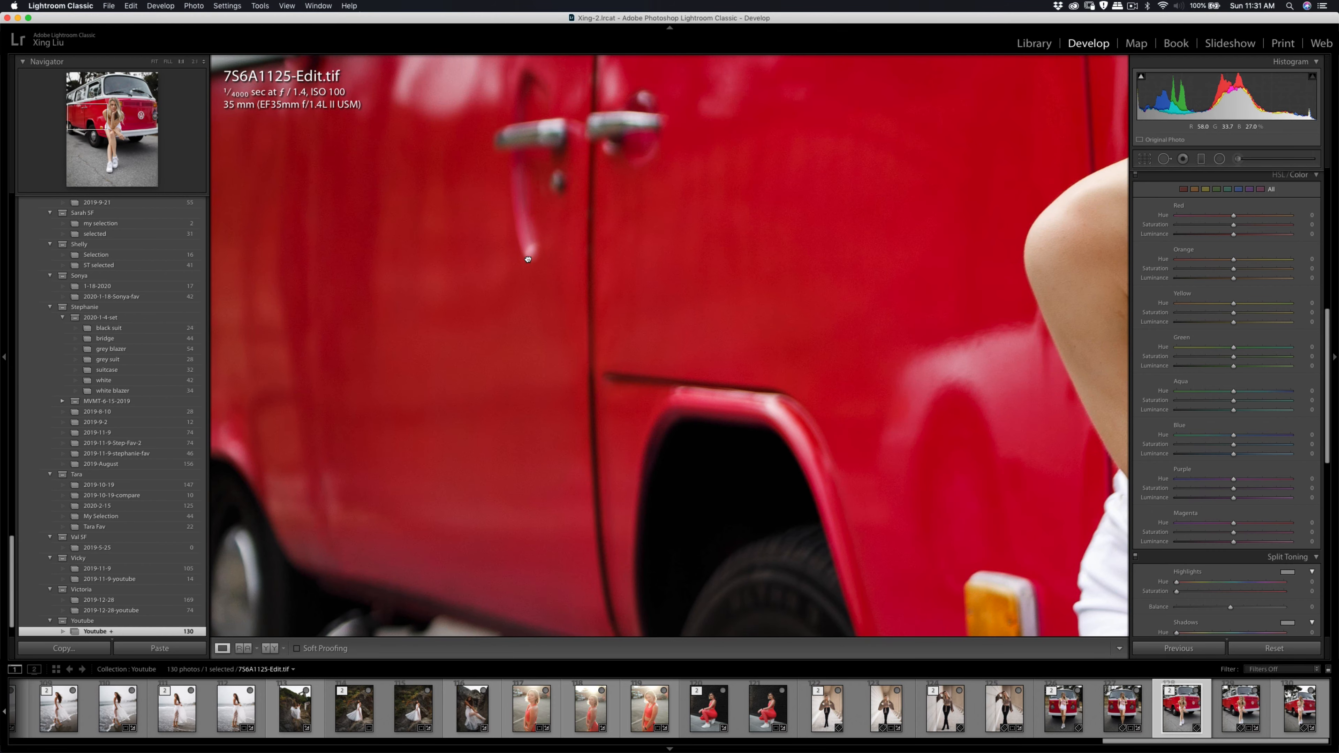
{"action": "left_click", "coordinate": [525, 262]}
{"action": "left_click", "coordinate": [523, 264]}
{"action": "key", "text": "q"}
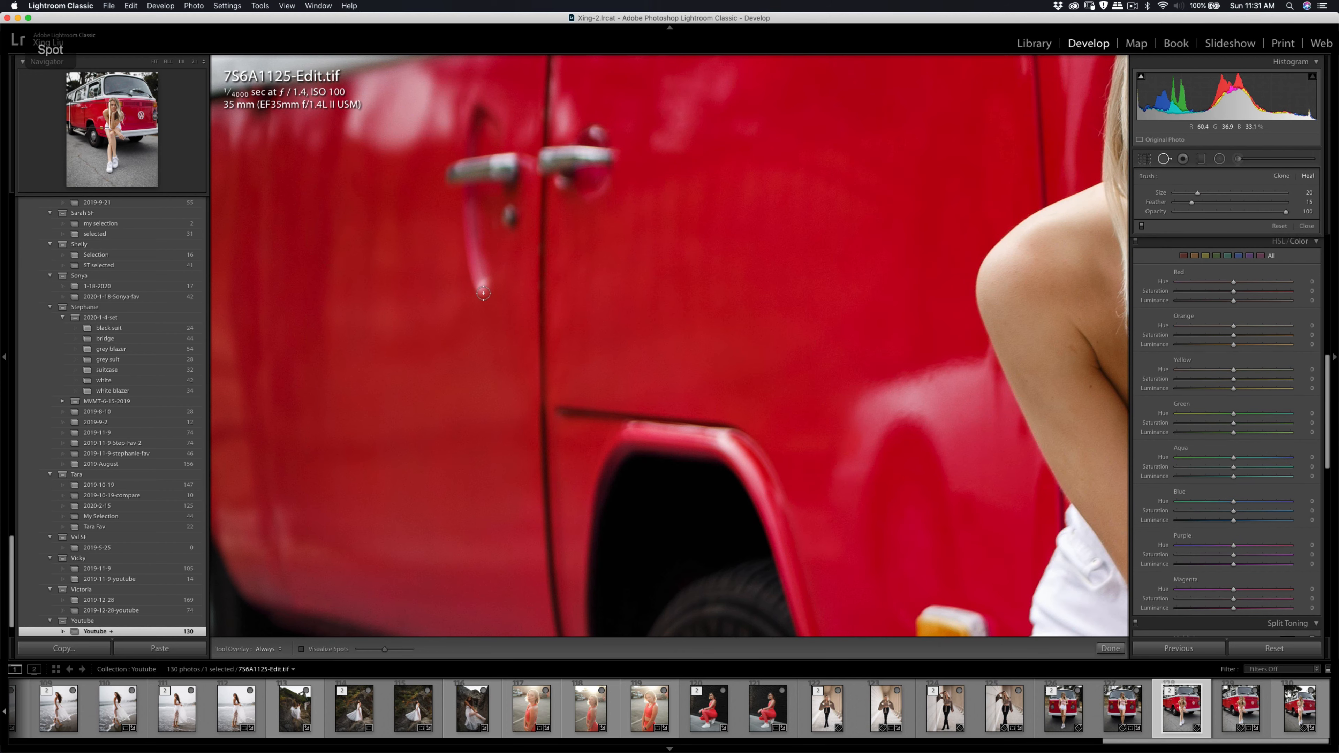
{"action": "left_click", "coordinate": [483, 285]}
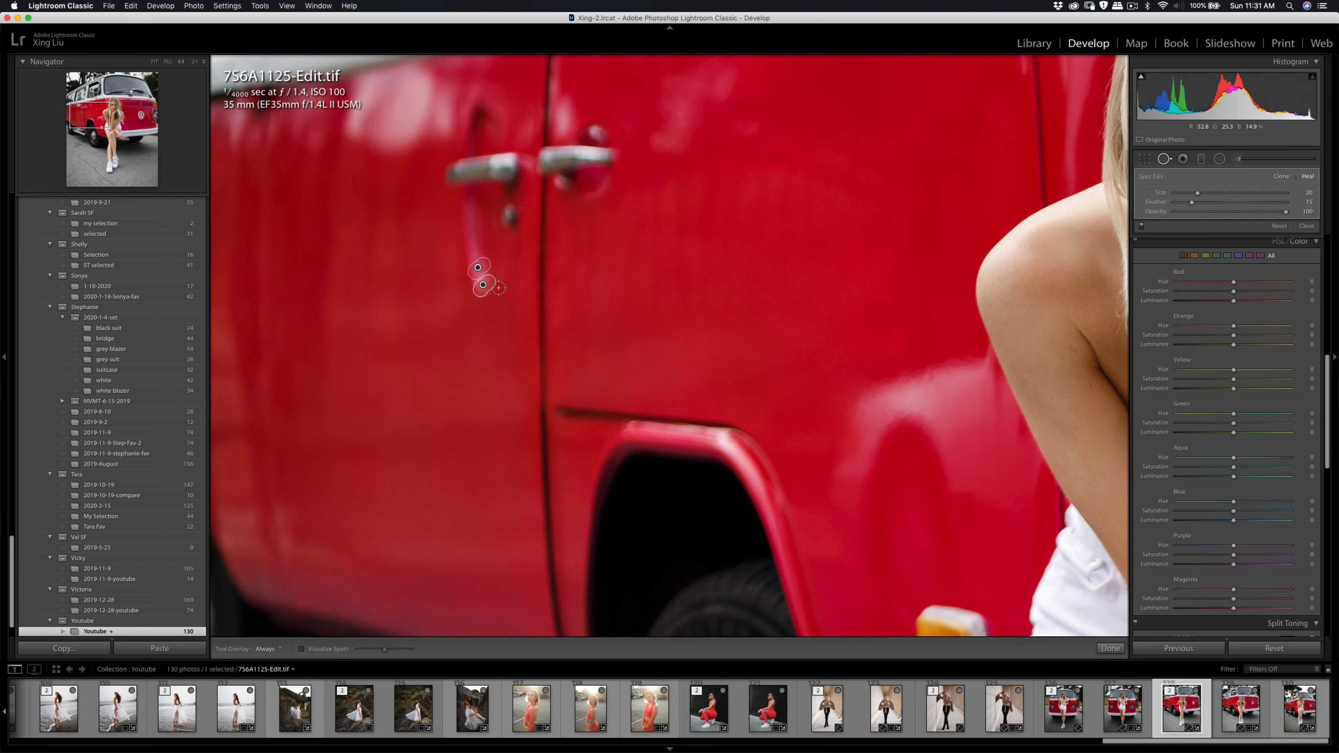
{"action": "key", "text": "q"}
{"action": "left_click", "coordinate": [547, 283]}
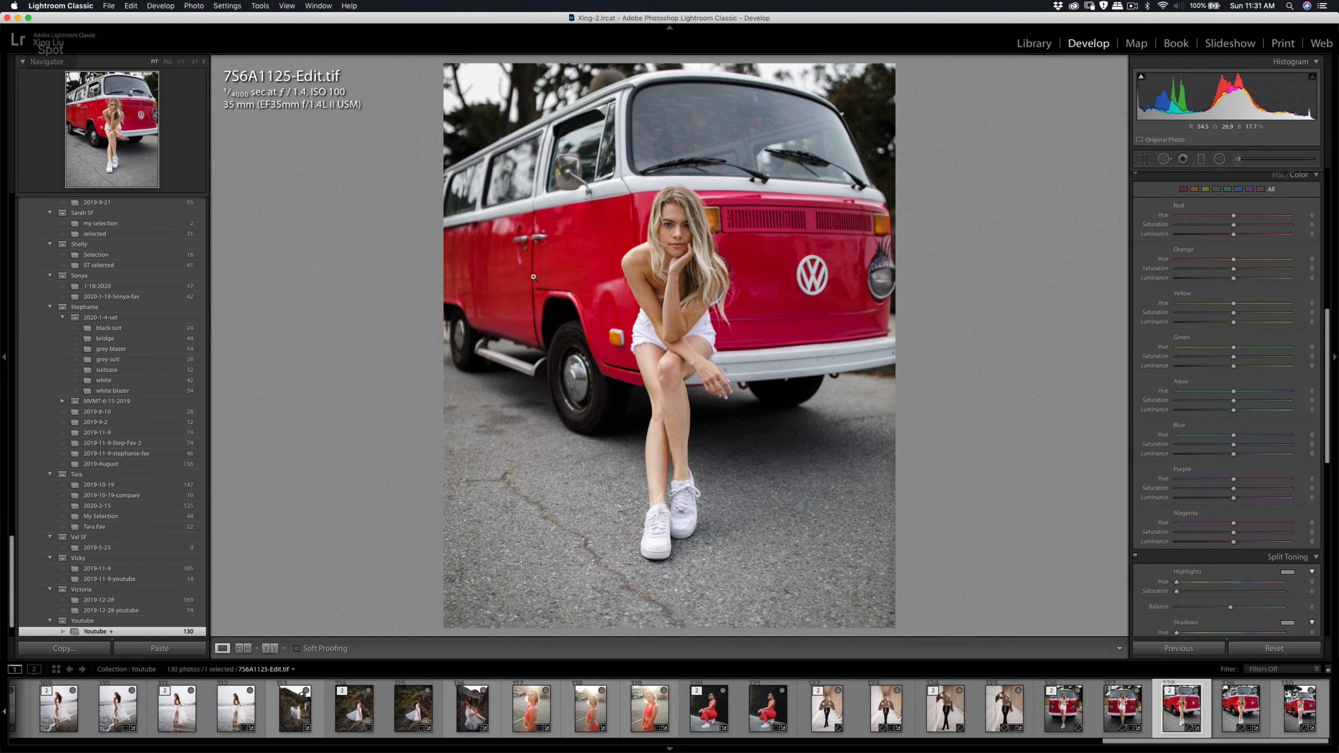
Delete the heal spot from the light streak beneath the van's door handle
{"action": "left_click", "coordinate": [534, 276]}
{"action": "key", "text": "q"}
{"action": "left_click", "coordinate": [522, 258]}
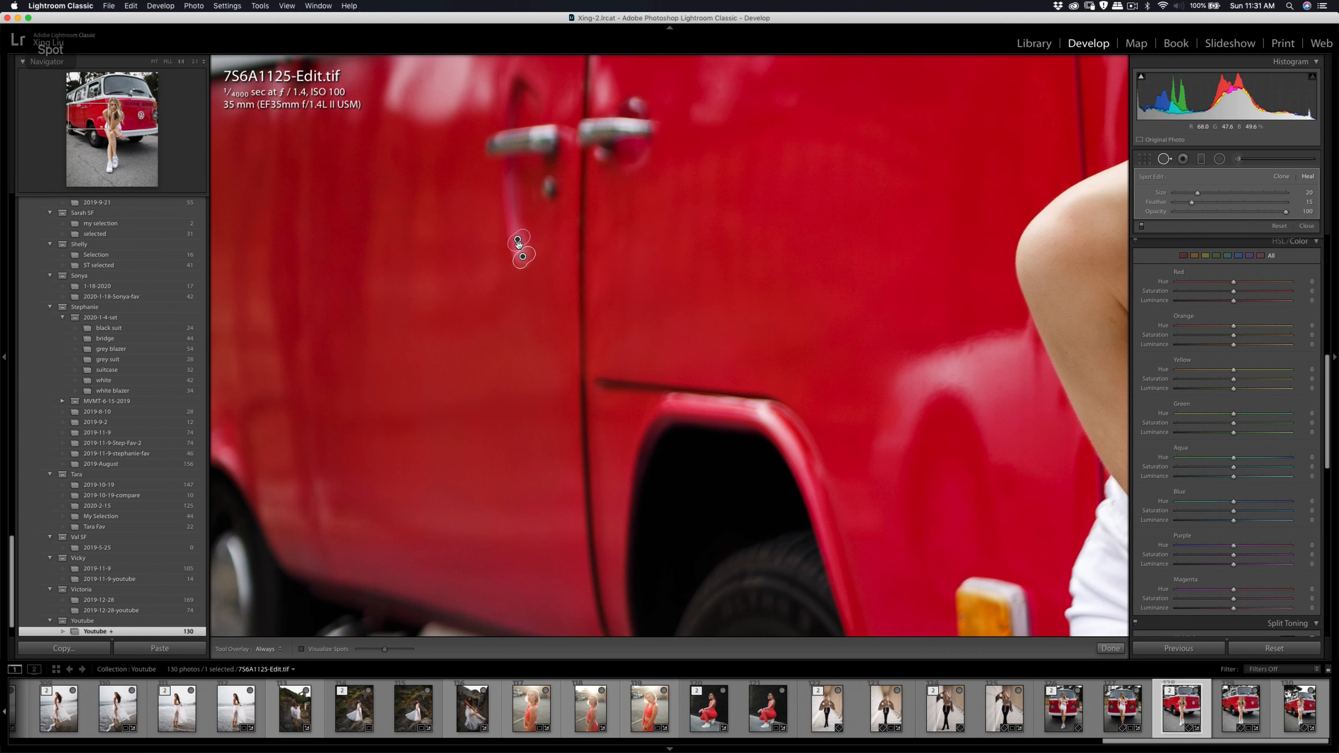
{"action": "left_click", "coordinate": [522, 257], "text": "alt"}
{"action": "key", "text": "q"}
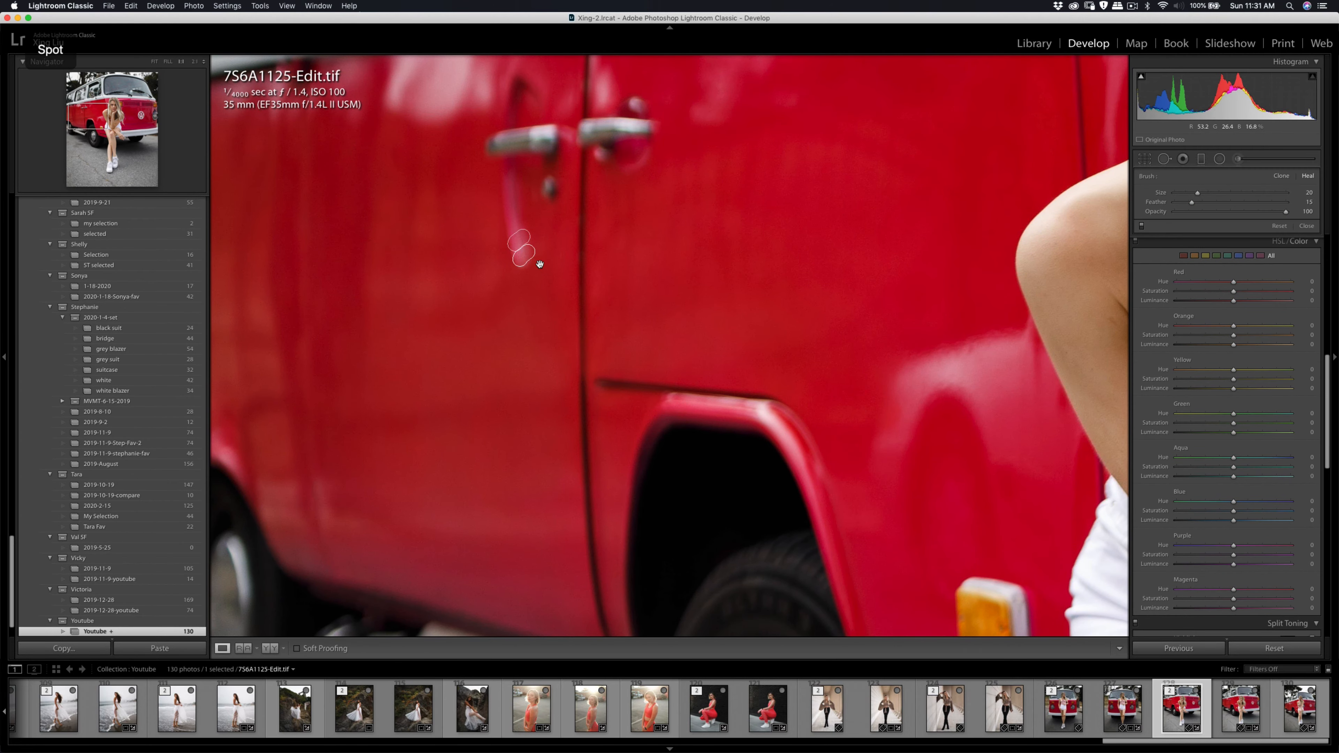
{"action": "left_click", "coordinate": [582, 260]}
{"action": "left_click", "coordinate": [585, 265]}
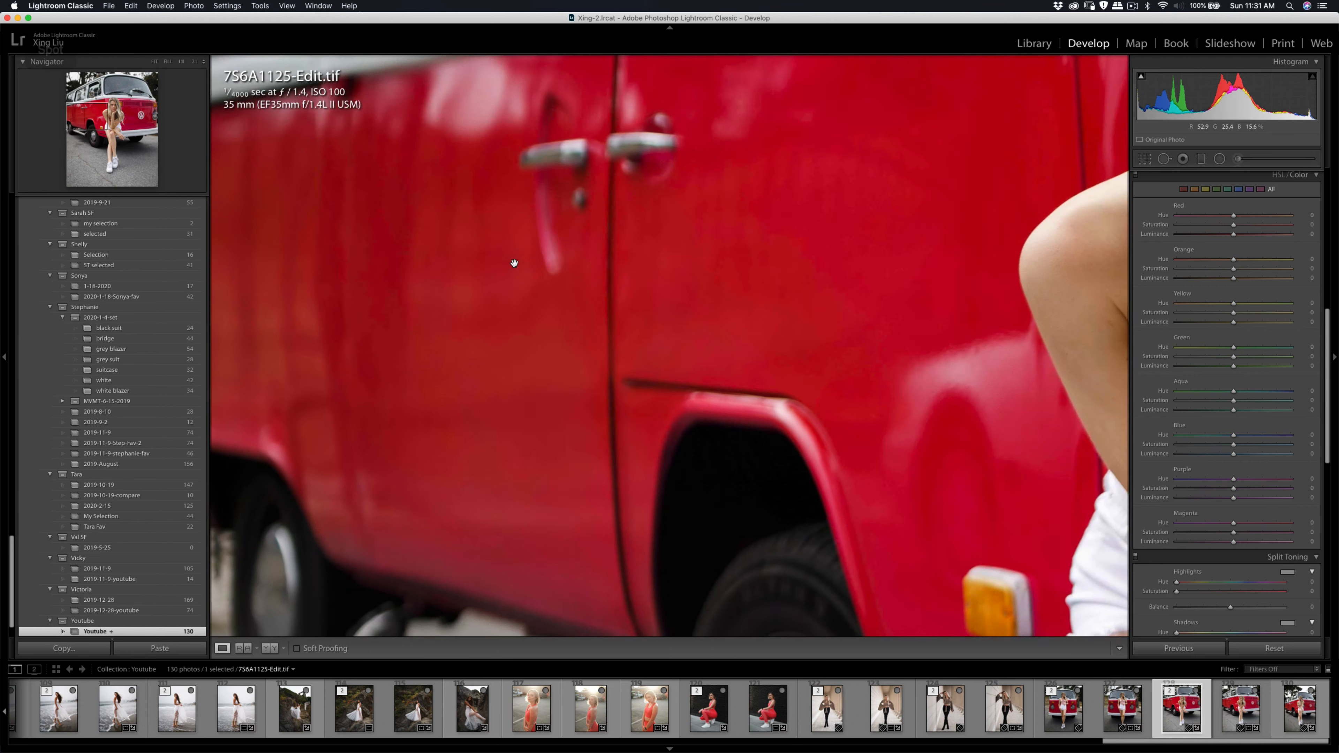
Brush Soften Skin (Lite) at size 8 over the lower end of the streak beneath the van's door handle
{"action": "key", "text": "k"}
{"action": "left_click", "coordinate": [1203, 194]}
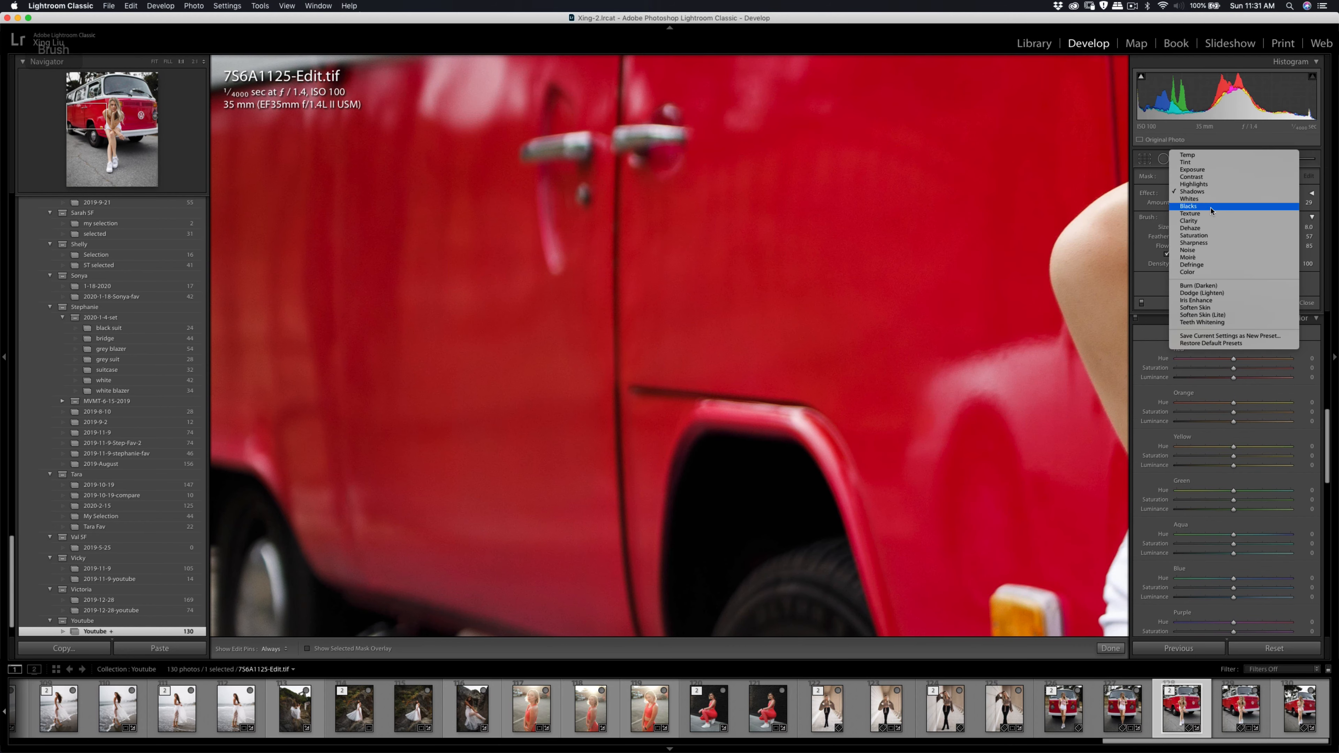
{"action": "left_click", "coordinate": [1217, 316]}
{"action": "key", "text": "h"}
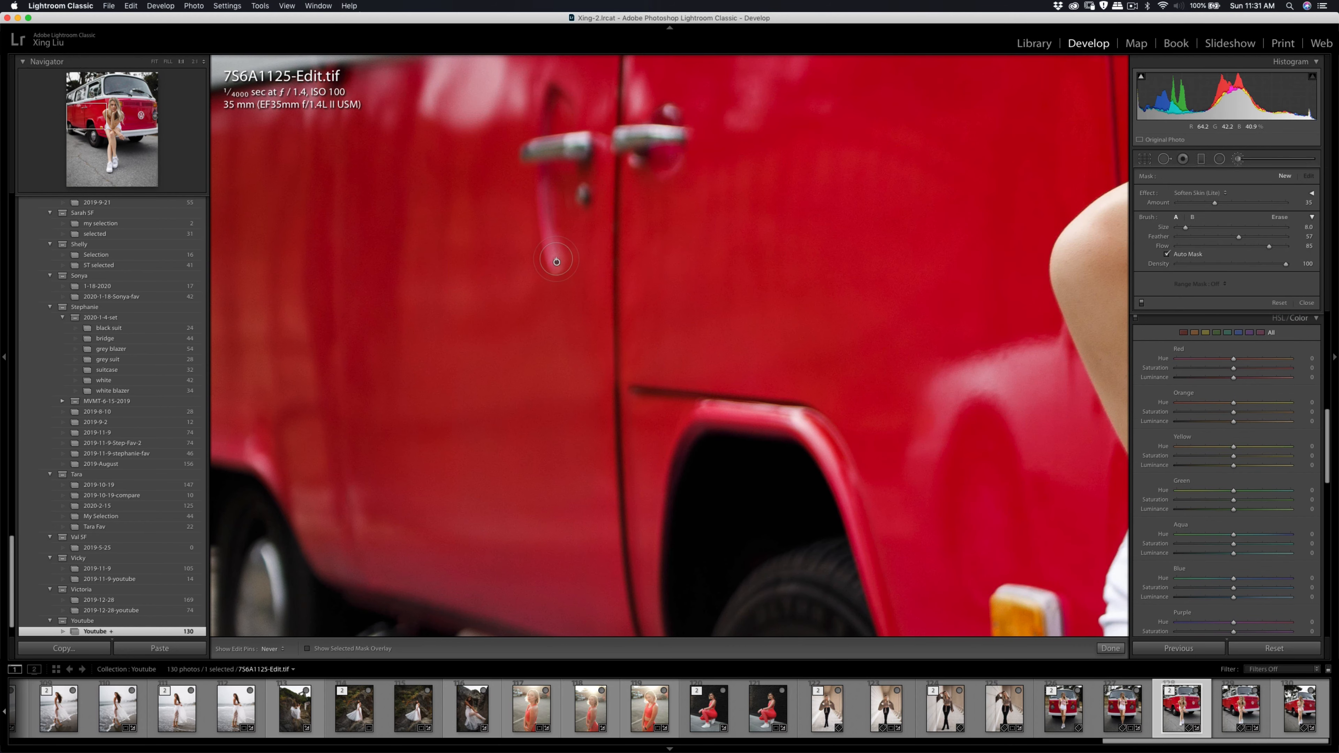
{"action": "left_click_drag", "start_coordinate": [553, 235], "coordinate": [575, 264]}
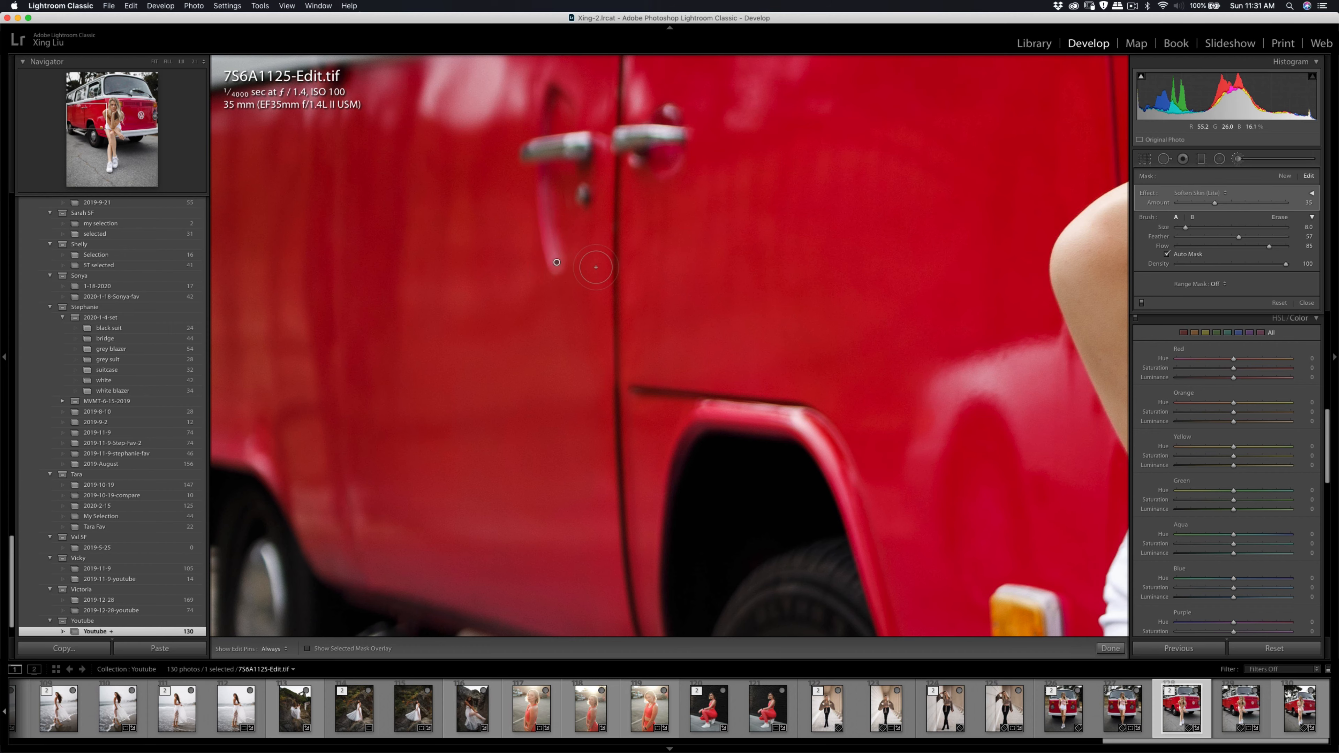
{"action": "key", "text": "q"}
{"action": "key", "text": "q"}
{"action": "left_click", "coordinate": [654, 265]}
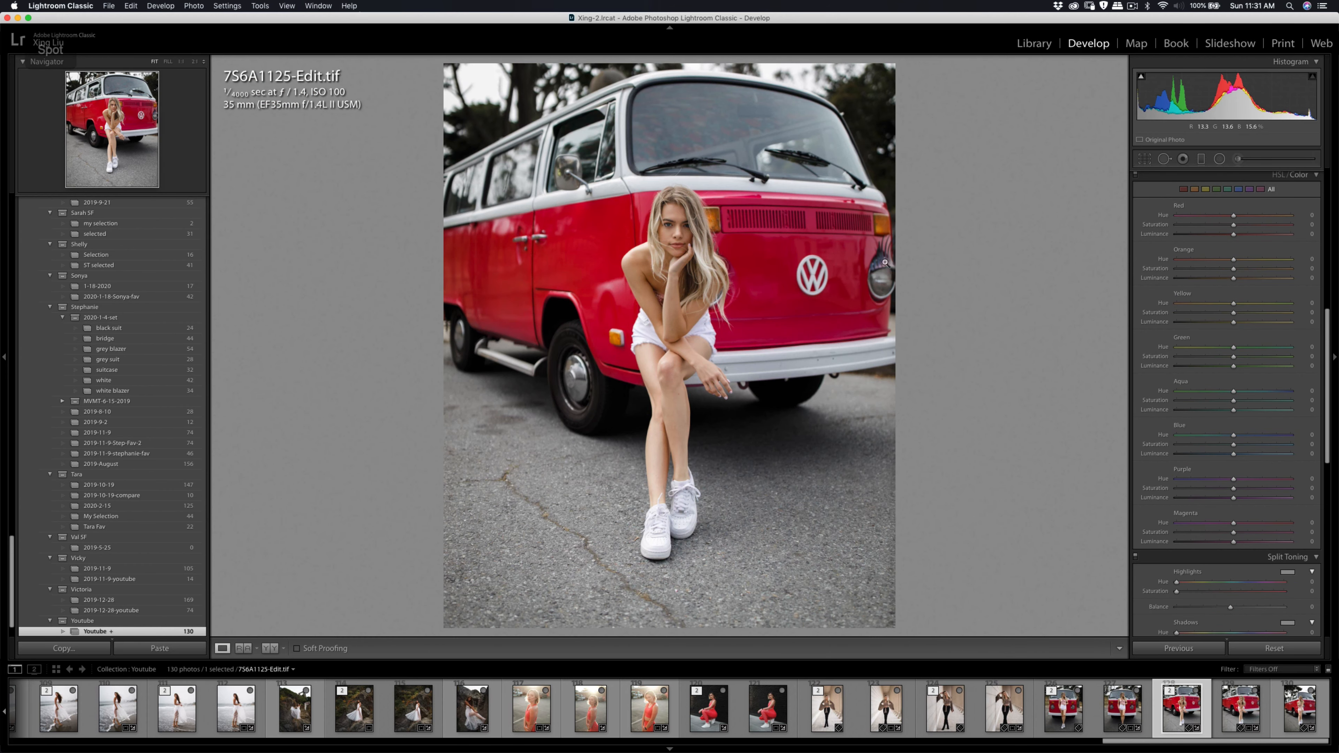
Raise the contrast slightly and export 756A1125-Edit.tif
{"action": "scroll", "coordinate": [1248, 263], "scroll_direction": "up", "scroll_amount": 10}
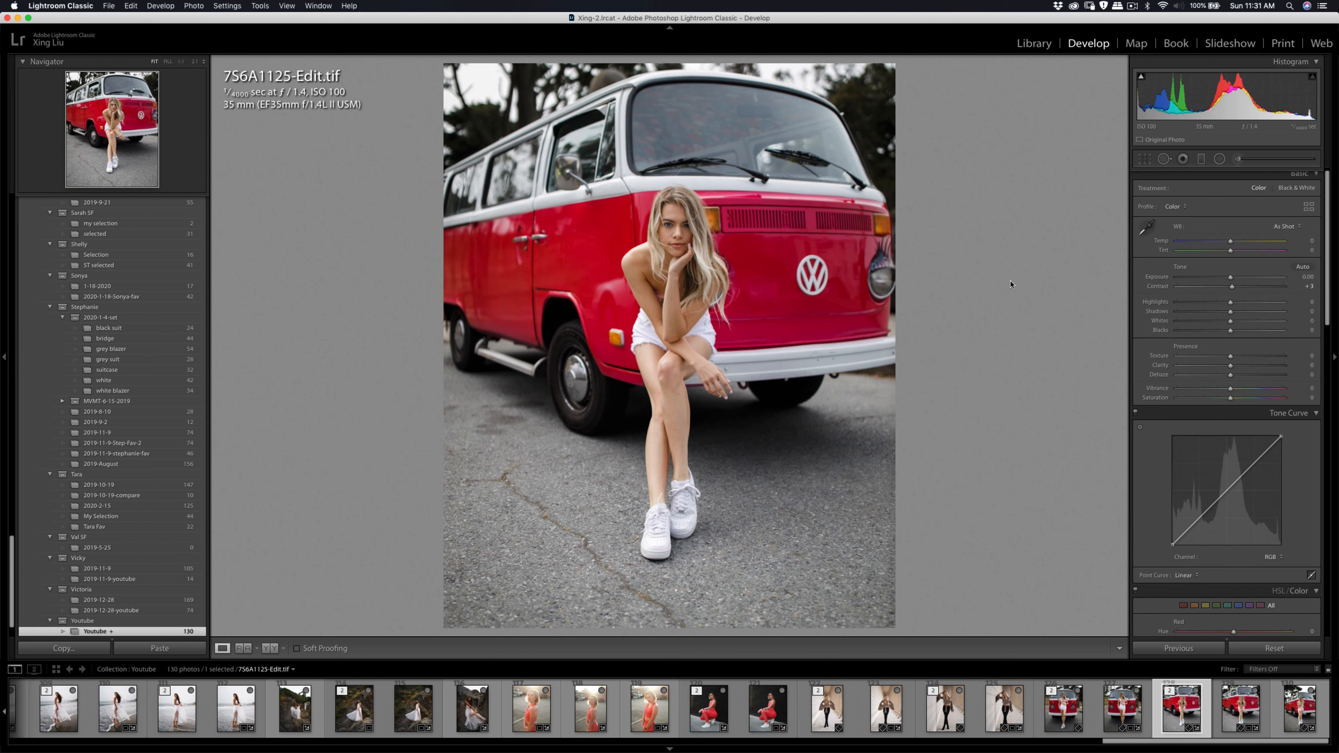
{"action": "key", "text": "super+shift+e"}
{"action": "key", "text": "Return"}
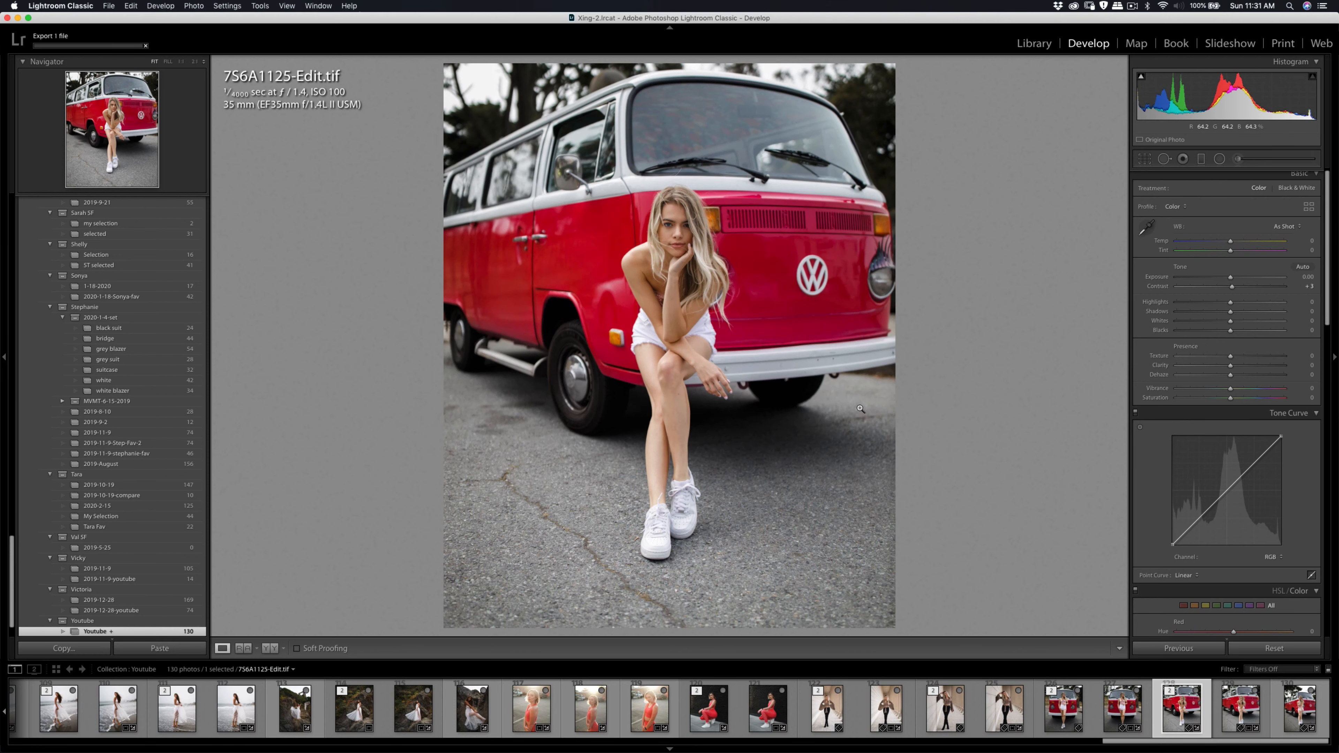
Heal the leaf on the asphalt beside the model's shoes in 756A1129.CR3, and return to 756A1125.CR3
{"action": "left_click", "coordinate": [1304, 722]}
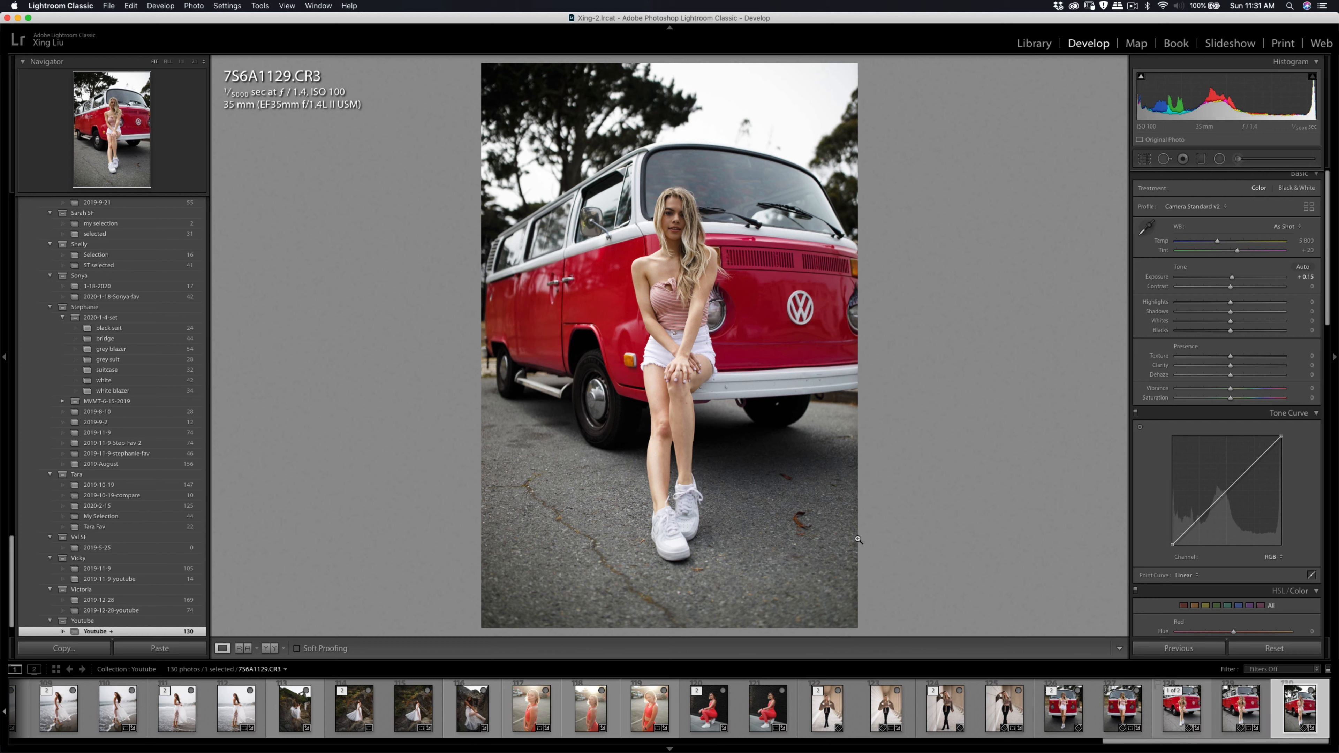
{"action": "key", "text": "q"}
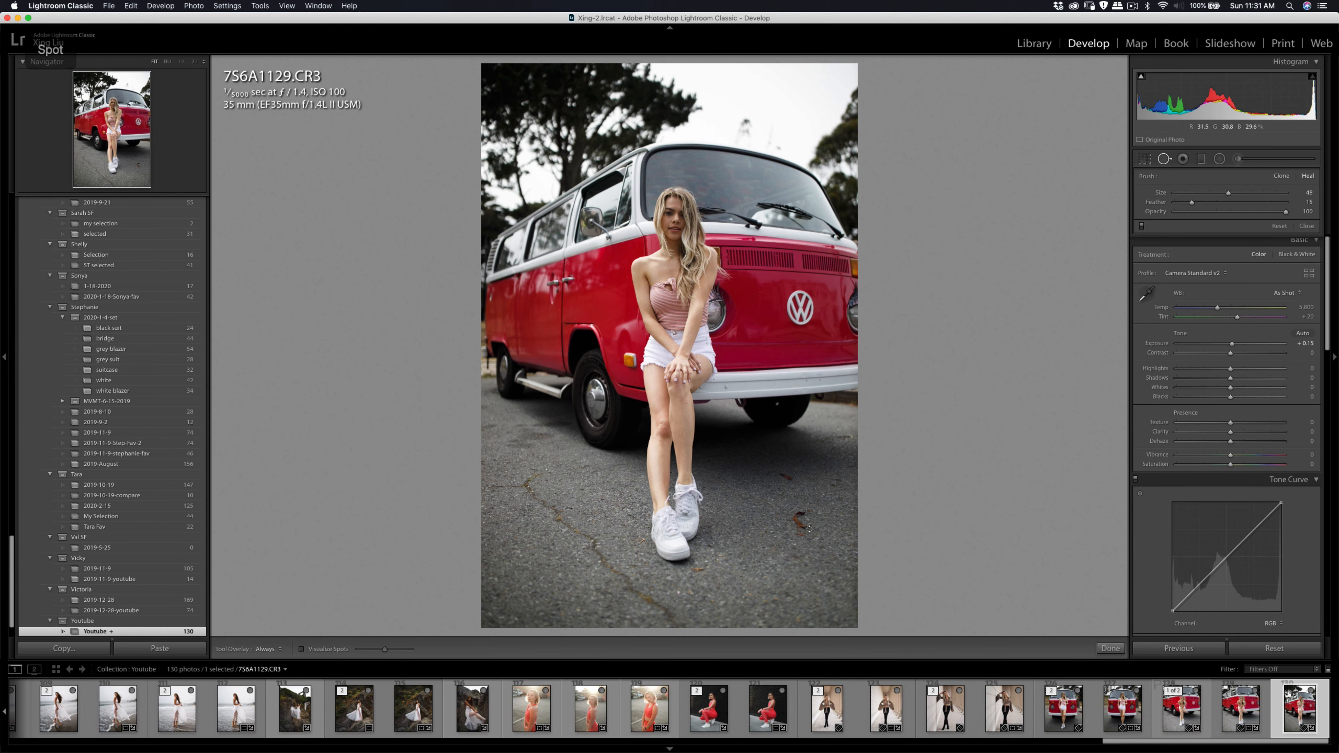
{"action": "mouse_move", "coordinate": [807, 529]}
{"action": "left_mouse_down"}
{"action": "mouse_move", "coordinate": [795, 522]}
{"action": "mouse_move", "coordinate": [808, 512]}
{"action": "mouse_move", "coordinate": [802, 530]}
{"action": "left_mouse_up"}
{"action": "key", "text": "q"}
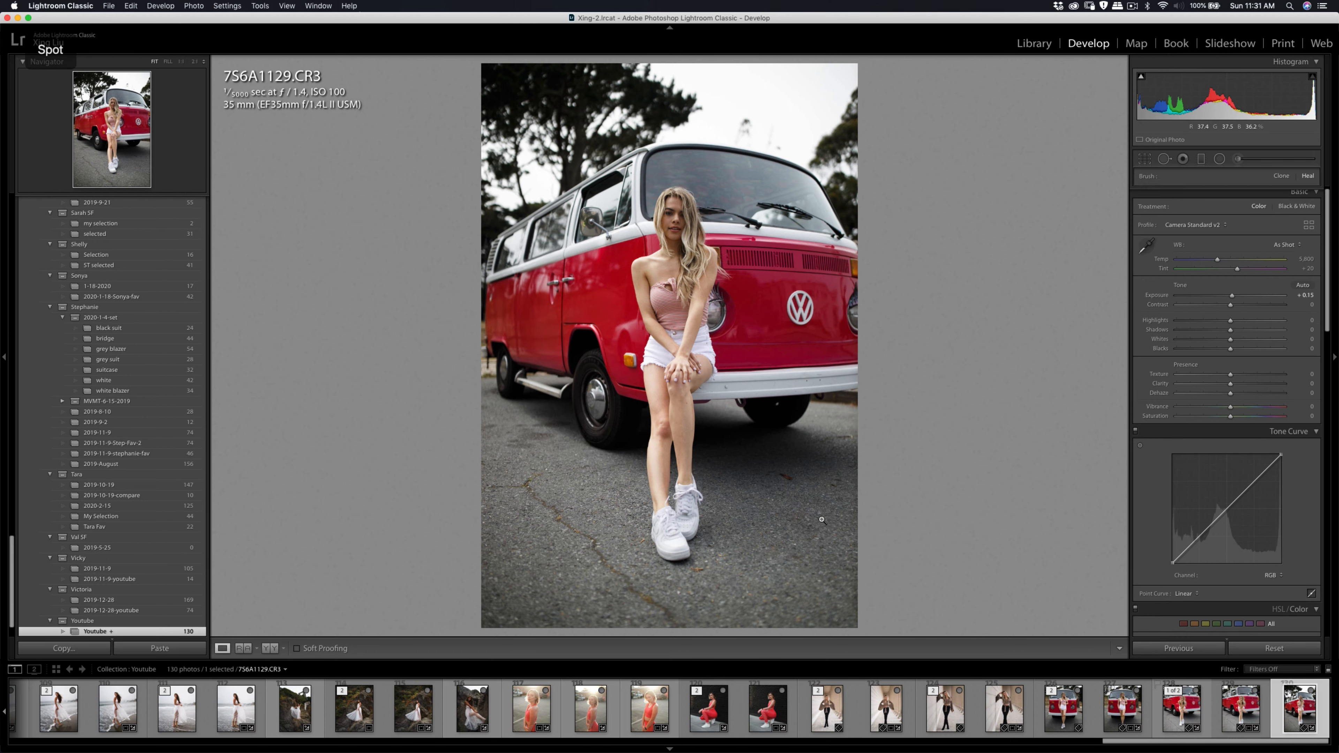
{"action": "left_click", "coordinate": [1235, 710]}
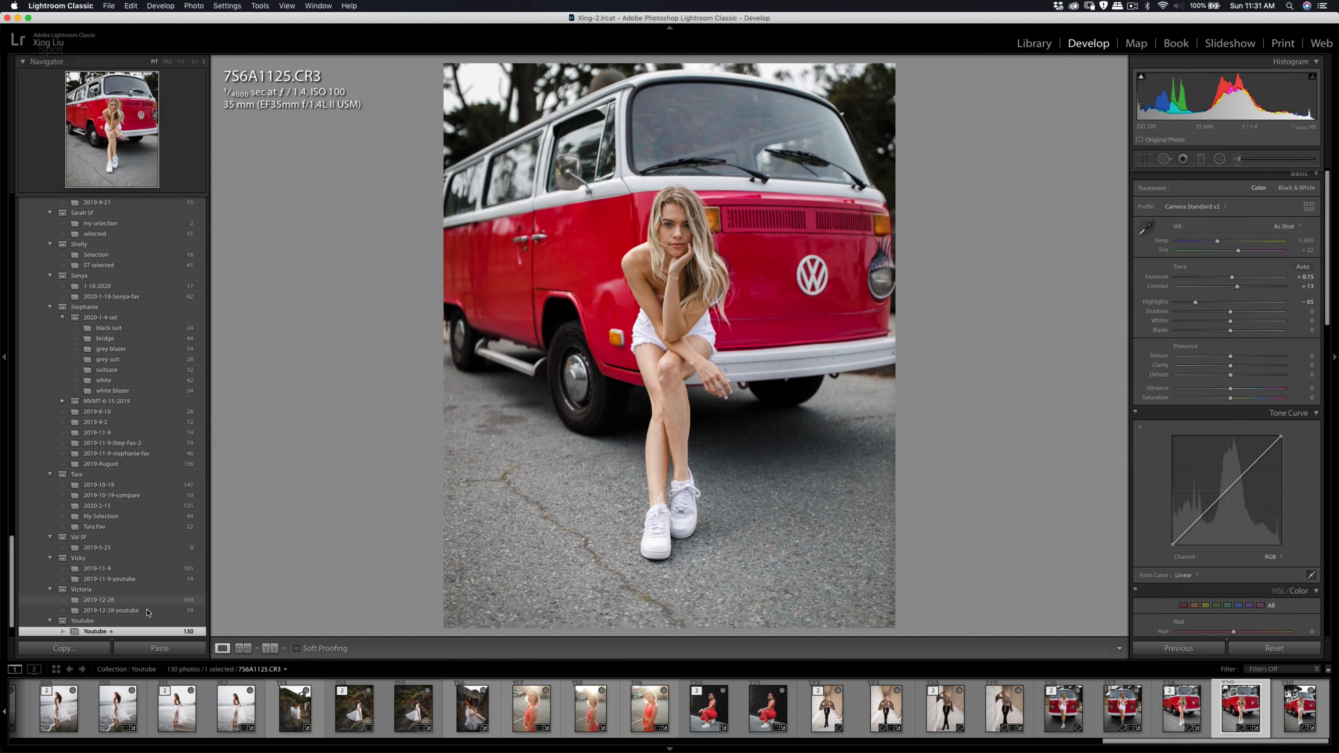
Copy the develop settings from 756A1125.CR3 and paste them onto 756A1129.CR3
{"action": "key", "text": "super+shift+c"}
{"action": "left_click", "coordinate": [836, 372]}
{"action": "left_click", "coordinate": [1300, 710]}
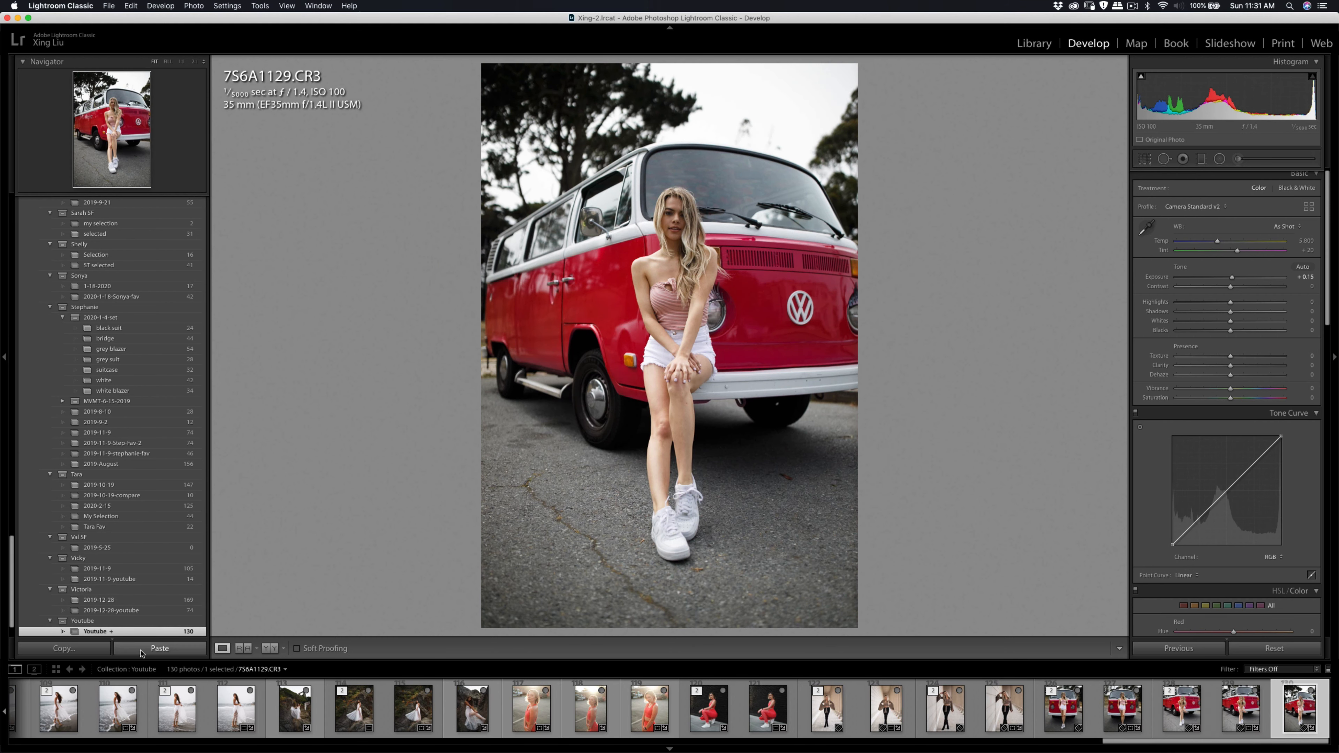
{"action": "left_click", "coordinate": [160, 648]}
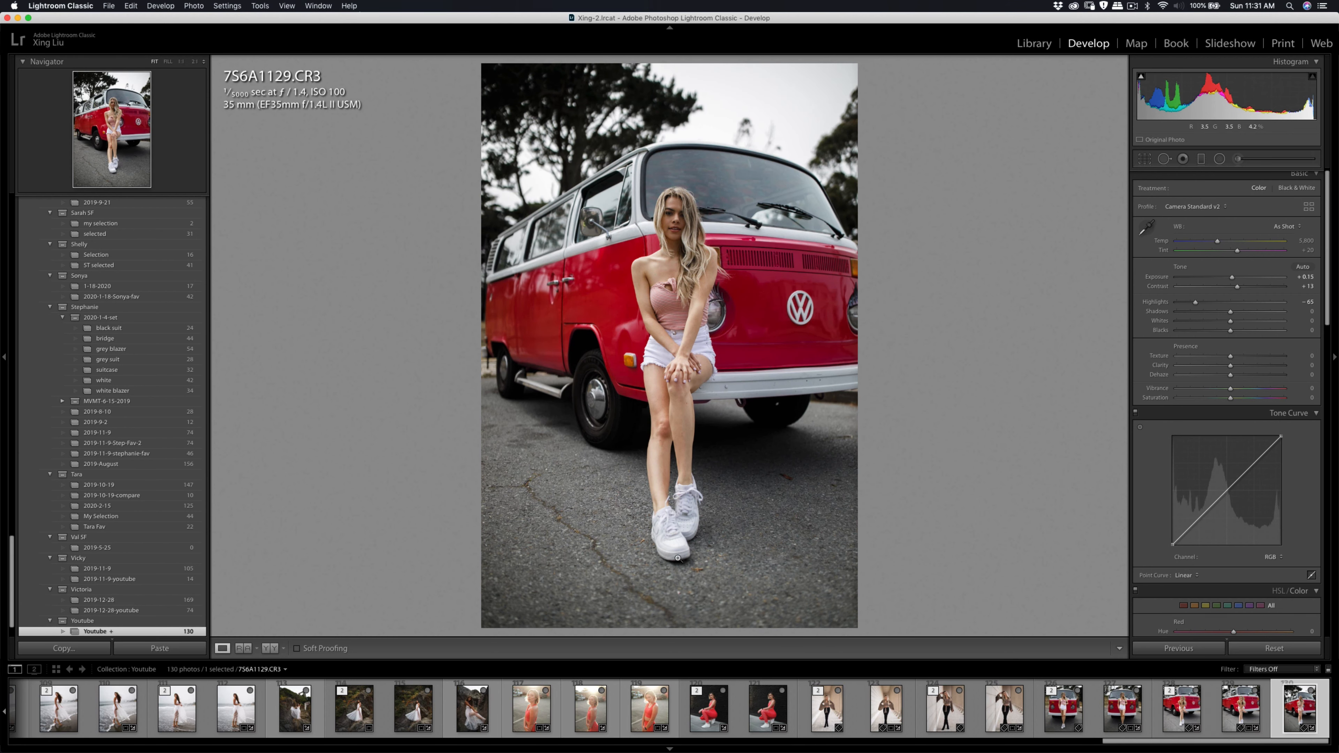
Heal the twig on the asphalt below the van's front bumper near the photo's right edge
{"action": "left_click", "coordinate": [777, 469]}
{"action": "key", "text": "q"}
{"action": "left_click_drag", "start_coordinate": [774, 444], "coordinate": [871, 493]}
{"action": "left_click", "coordinate": [875, 492]}
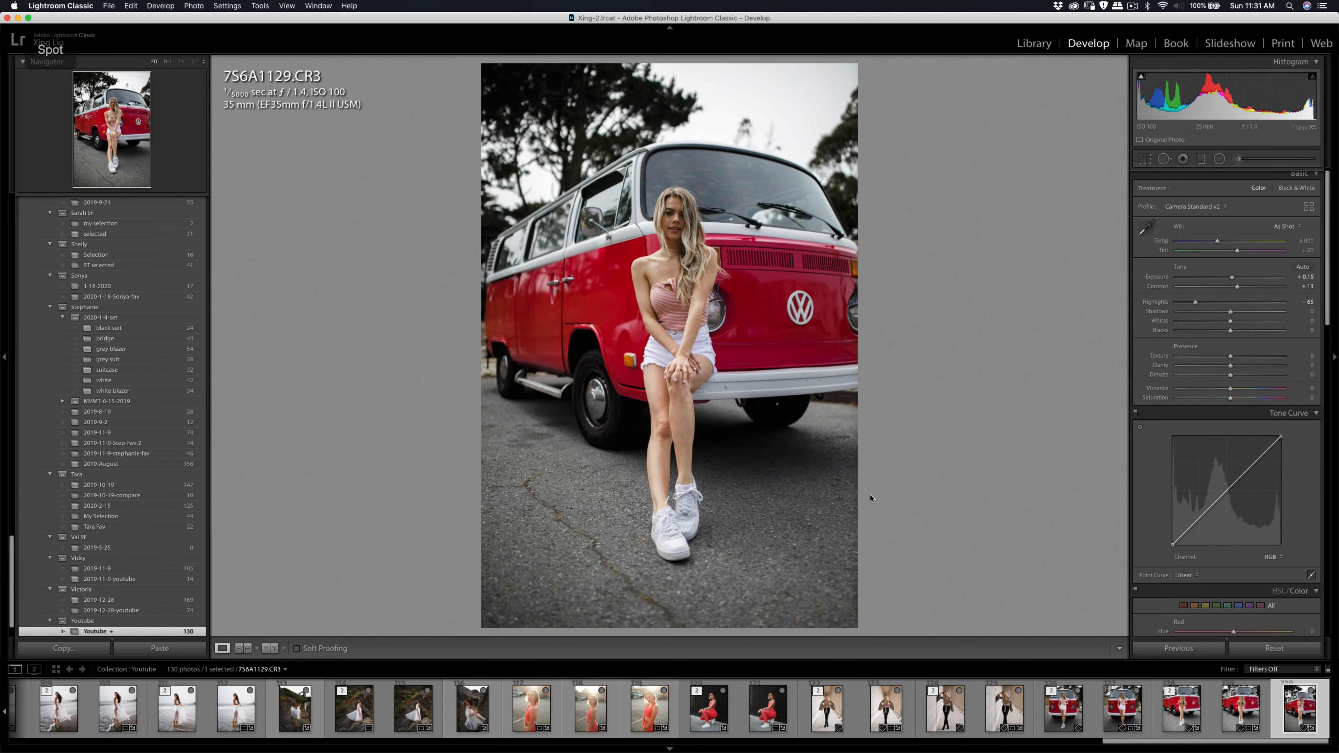
{"action": "left_click", "coordinate": [853, 439]}
{"action": "key", "text": "q"}
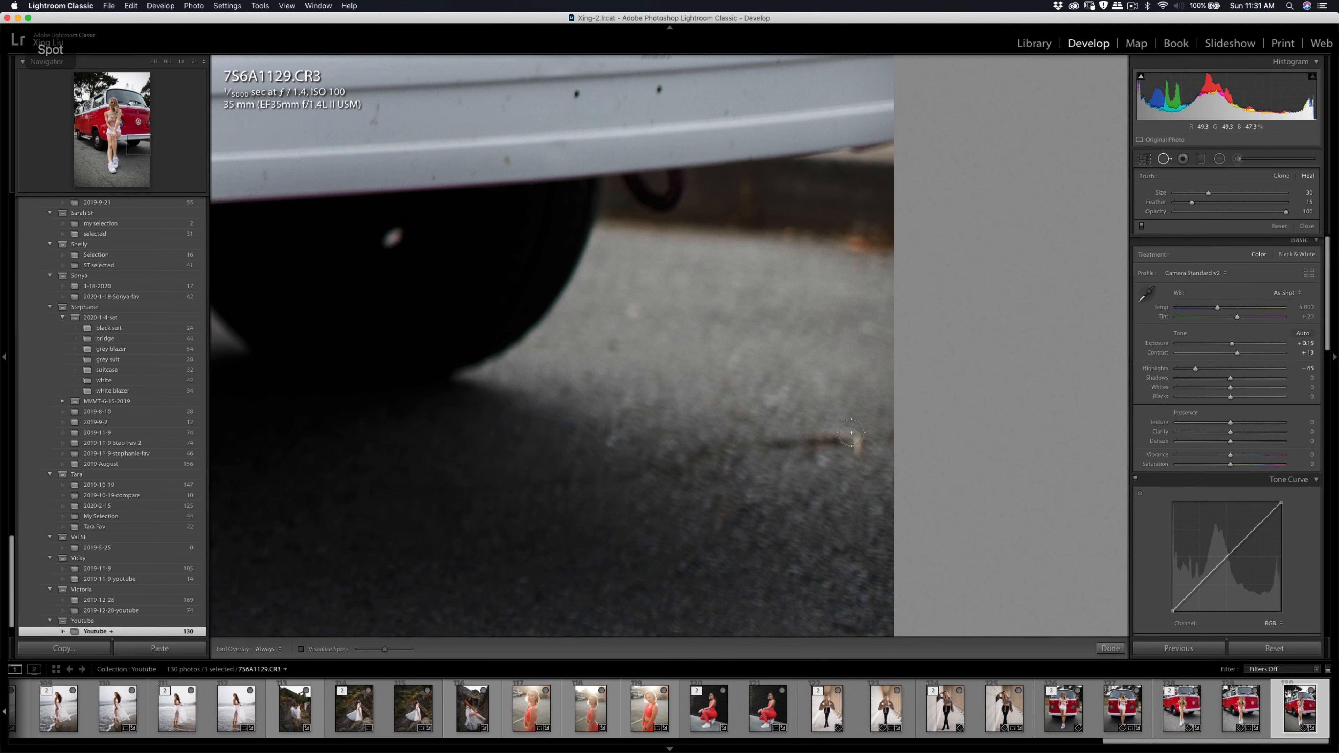
{"action": "mouse_move", "coordinate": [850, 431]}
{"action": "left_mouse_down"}
{"action": "mouse_move", "coordinate": [860, 454]}
{"action": "mouse_move", "coordinate": [828, 482]}
{"action": "mouse_move", "coordinate": [758, 448]}
{"action": "left_mouse_up"}
{"action": "key", "text": "q"}
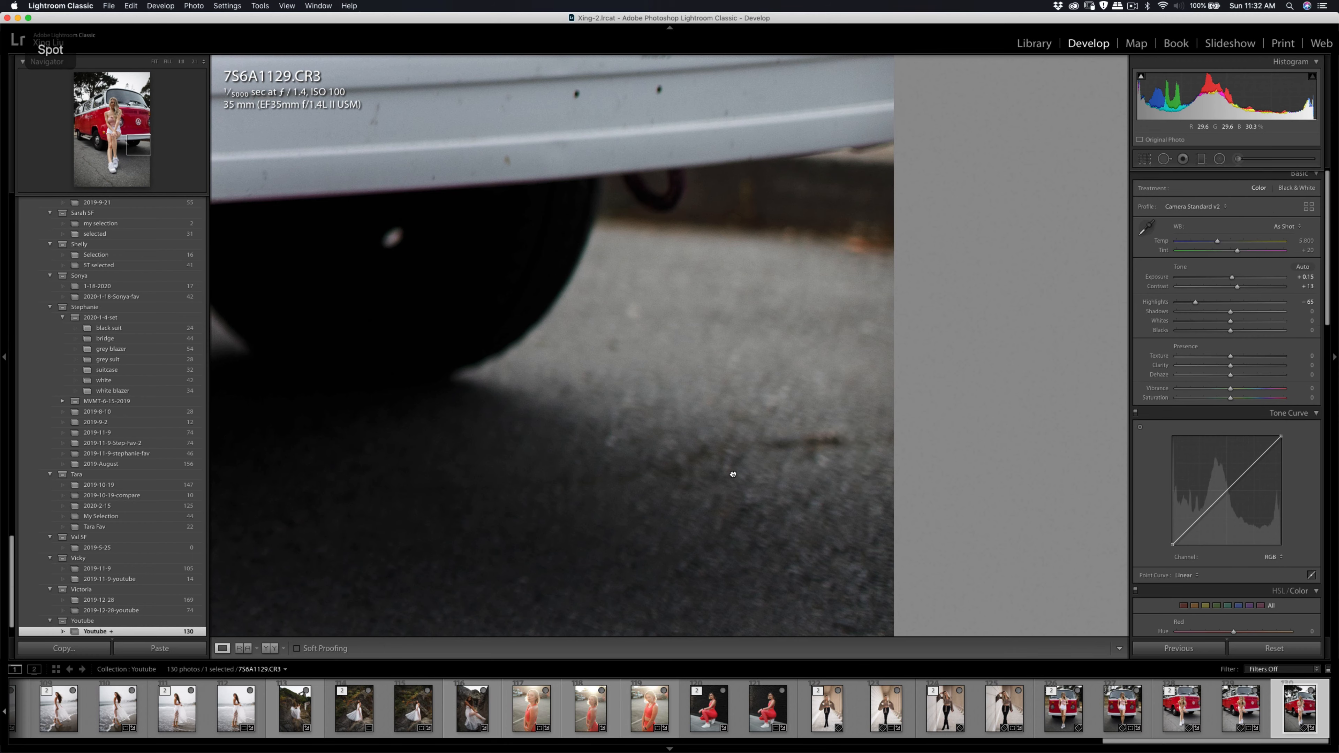
{"action": "left_click", "coordinate": [629, 483]}
Heal a small speck on the asphalt beside the van's front wheel
{"action": "key", "text": "q"}
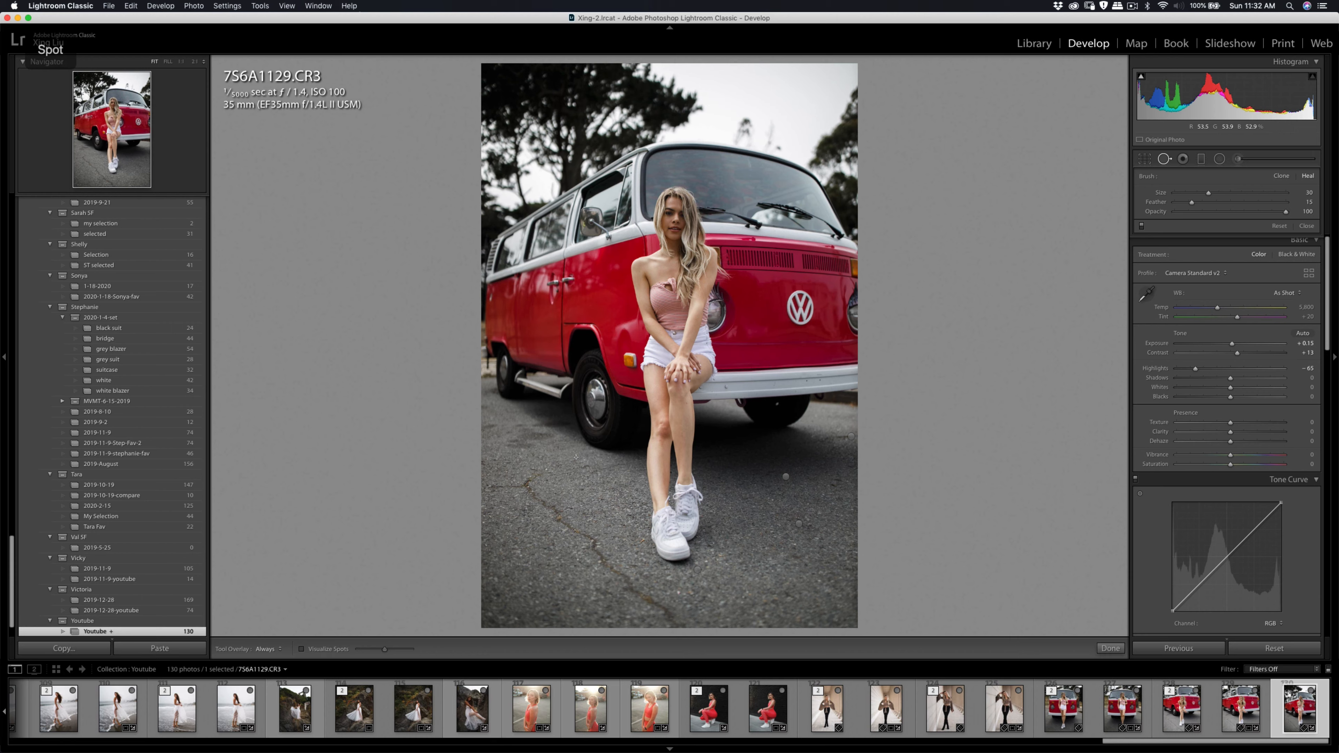
{"action": "key", "text": "super+equal"}
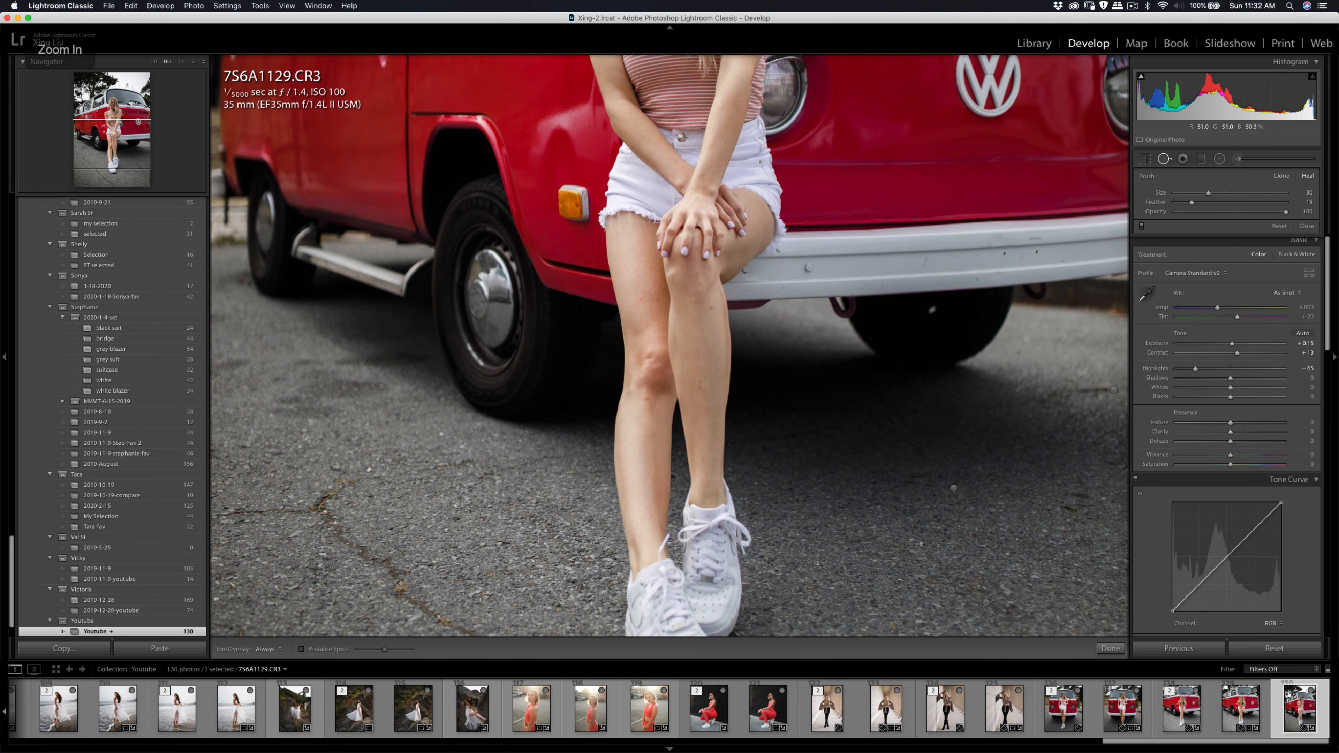
{"action": "left_click", "coordinate": [442, 434]}
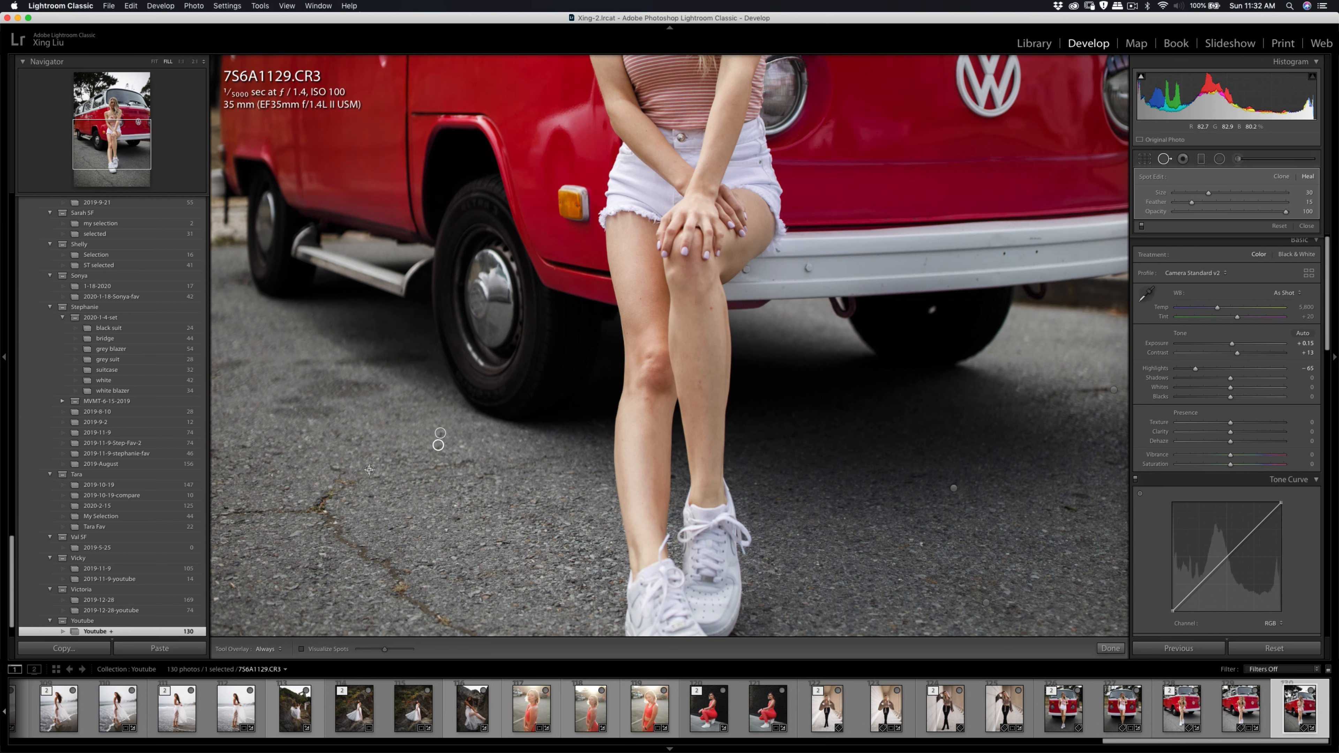
{"action": "key", "text": "q"}
Check the asphalt around the model's legs and heal the blemish just below her front knee
{"action": "left_click", "coordinate": [862, 501]}
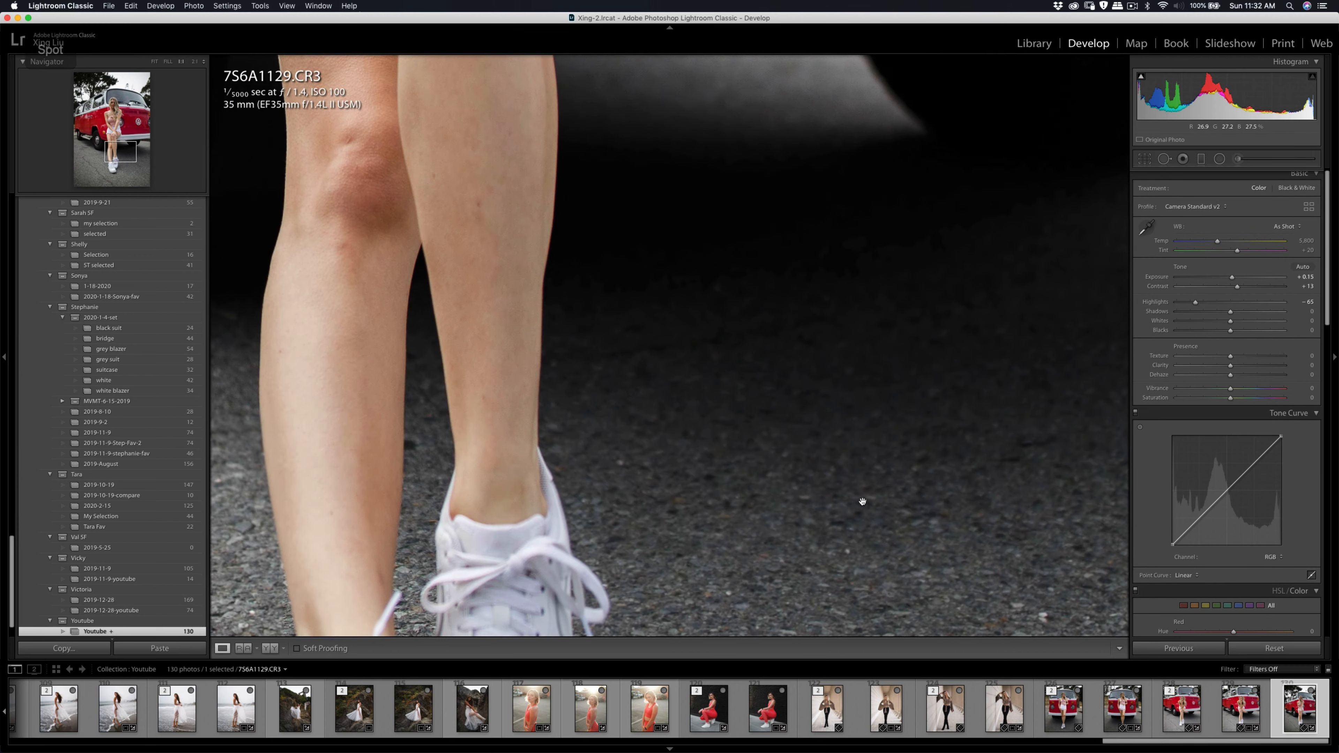
{"action": "left_click_drag", "start_coordinate": [863, 501], "coordinate": [852, 389]}
{"action": "left_click", "coordinate": [852, 391]}
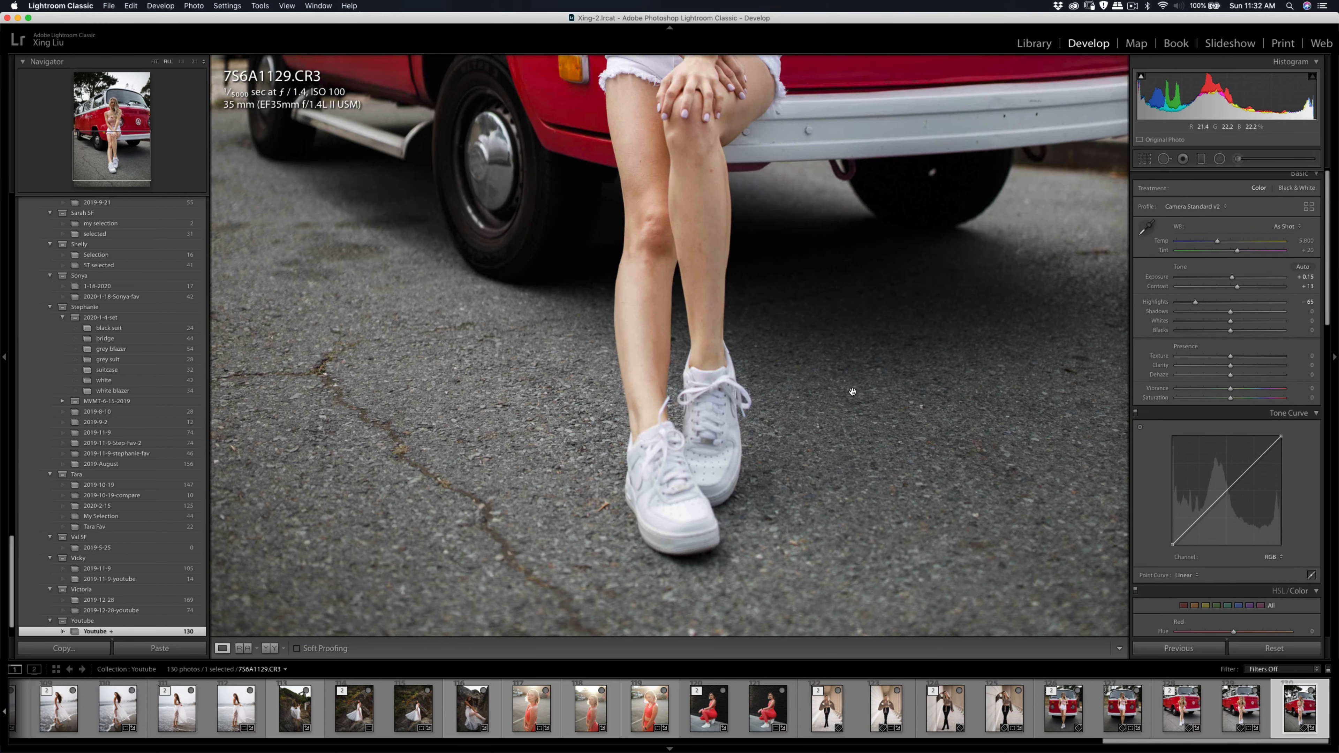
{"action": "left_click", "coordinate": [857, 409]}
{"action": "left_click", "coordinate": [702, 391]}
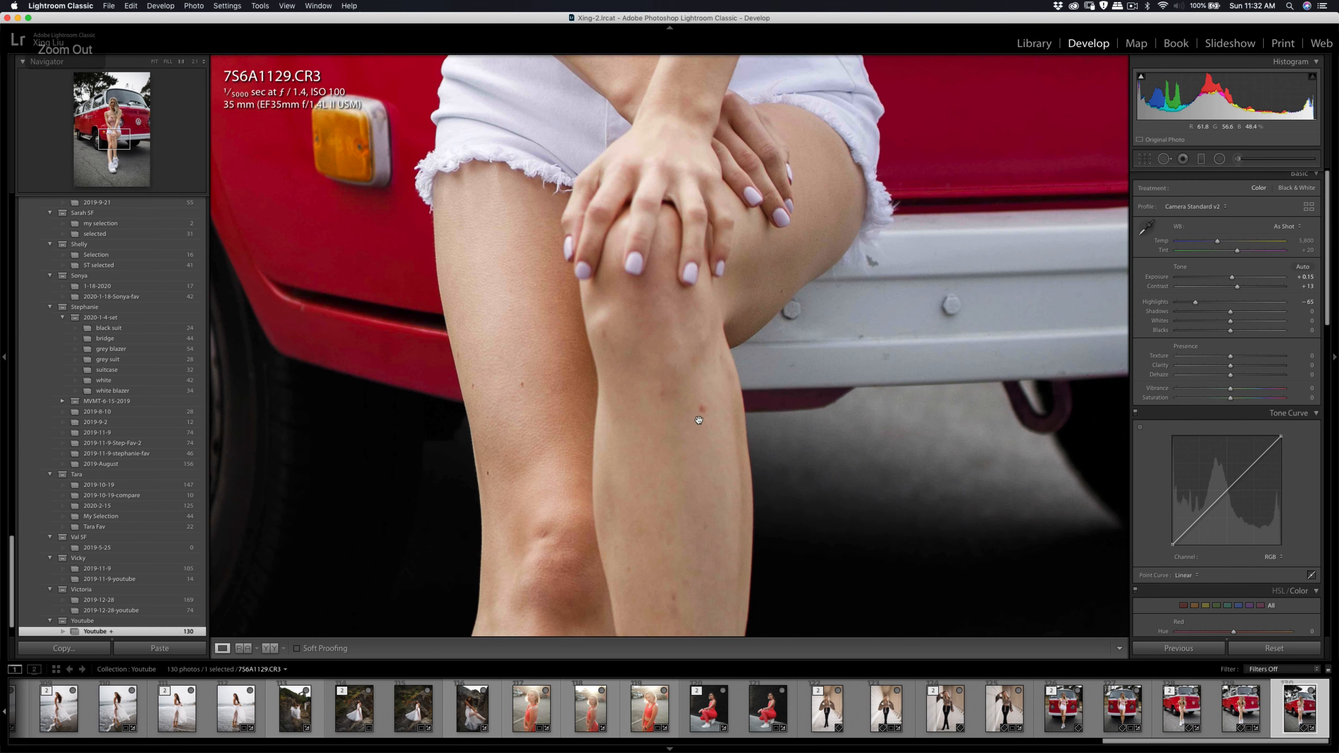
{"action": "key", "text": "q"}
{"action": "key", "text": "q"}
{"action": "left_click", "coordinate": [738, 318]}
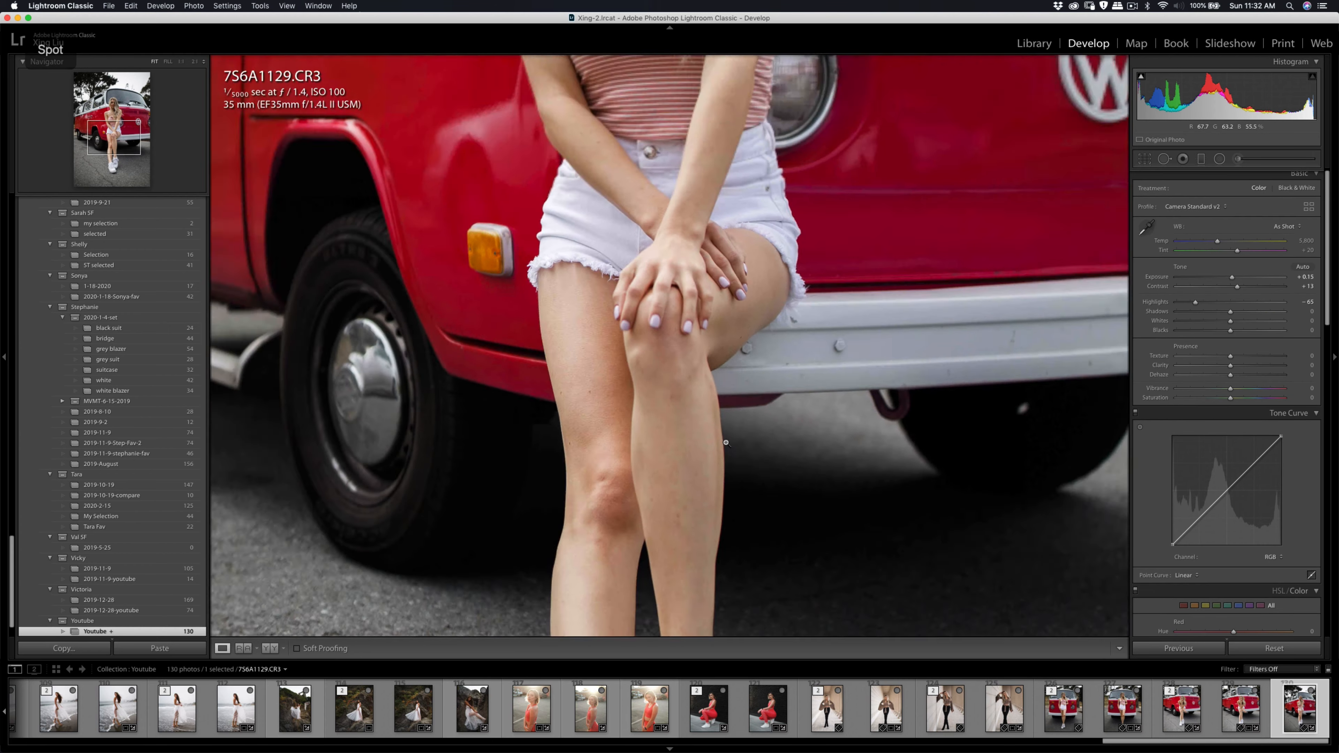
Heal the lines and marks on the model's cheek under her fully visible eye
{"action": "left_click", "coordinate": [680, 229]}
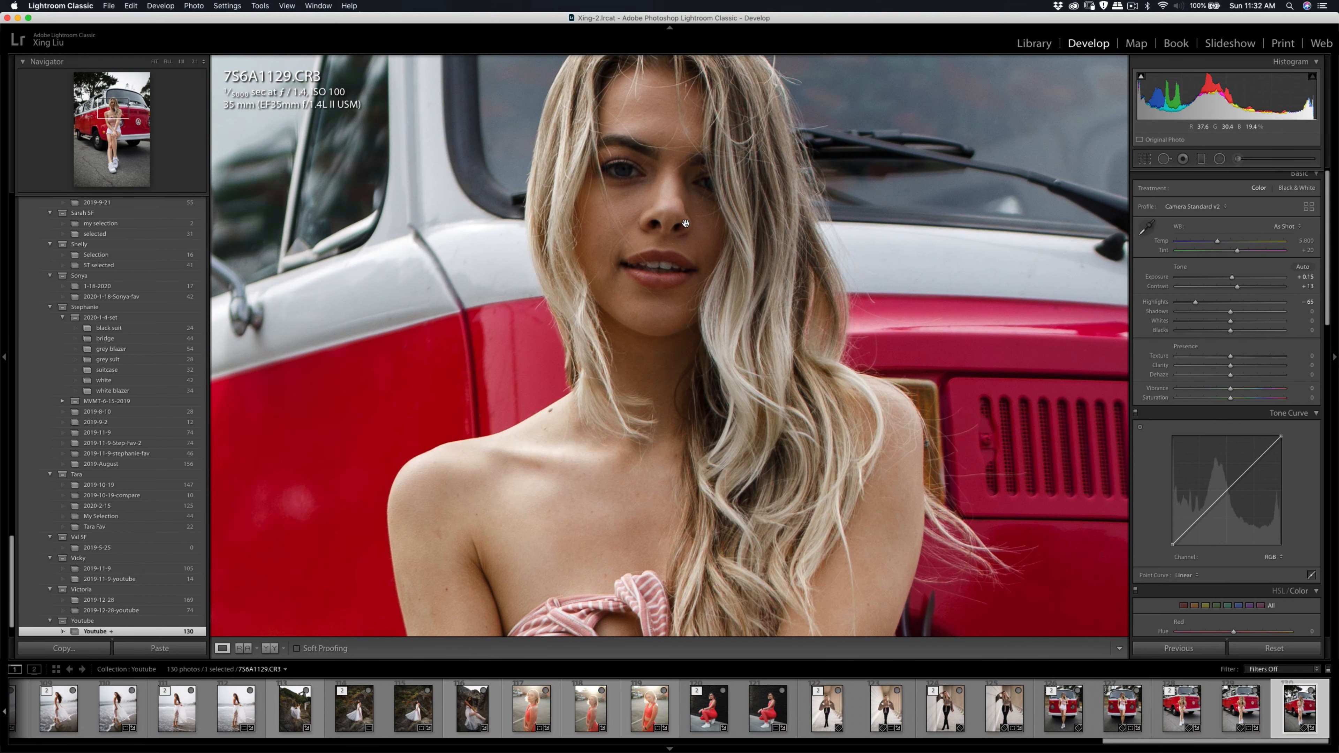
{"action": "left_click_drag", "start_coordinate": [684, 224], "coordinate": [660, 270]}
{"action": "key", "text": "q"}
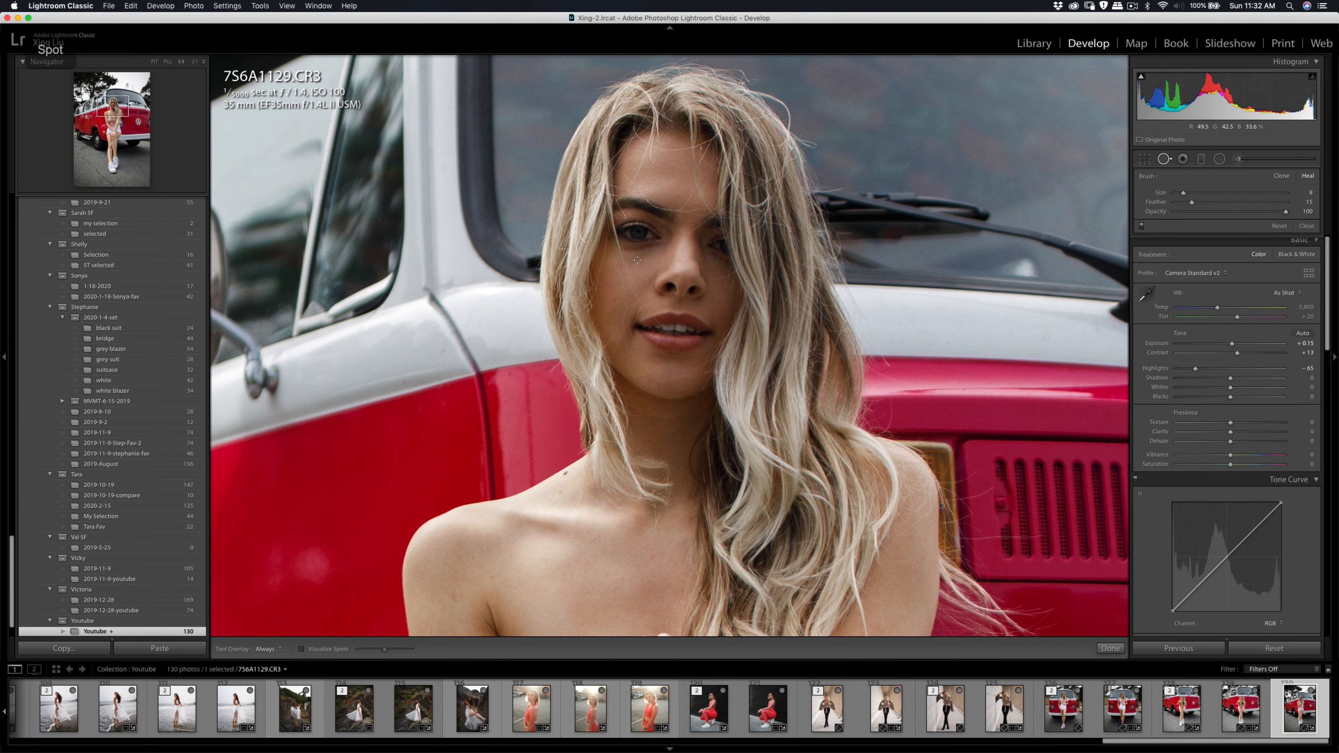
{"action": "left_click", "coordinate": [634, 262]}
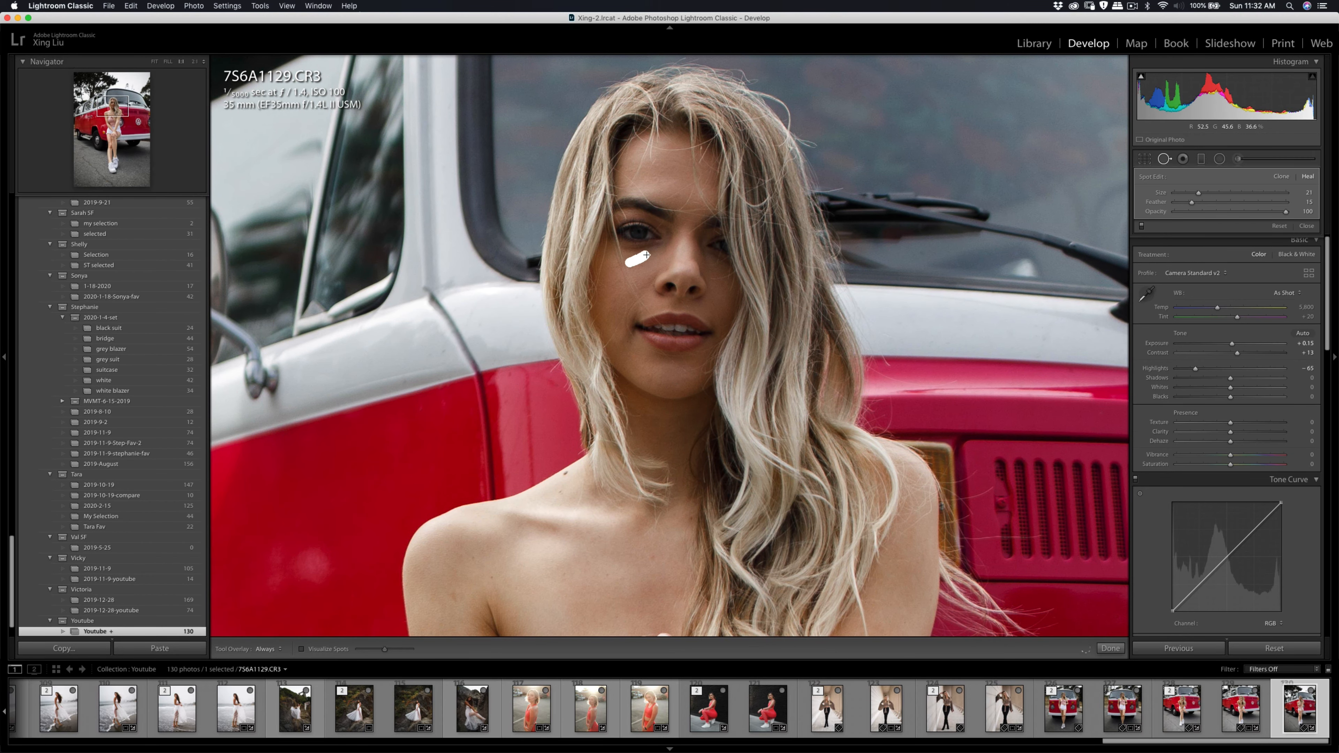
{"action": "left_click_drag", "start_coordinate": [658, 249], "coordinate": [650, 269]}
Brush Soften Skin (Lite) over the model's cheeks, mouth area and nose
{"action": "key", "text": "k"}
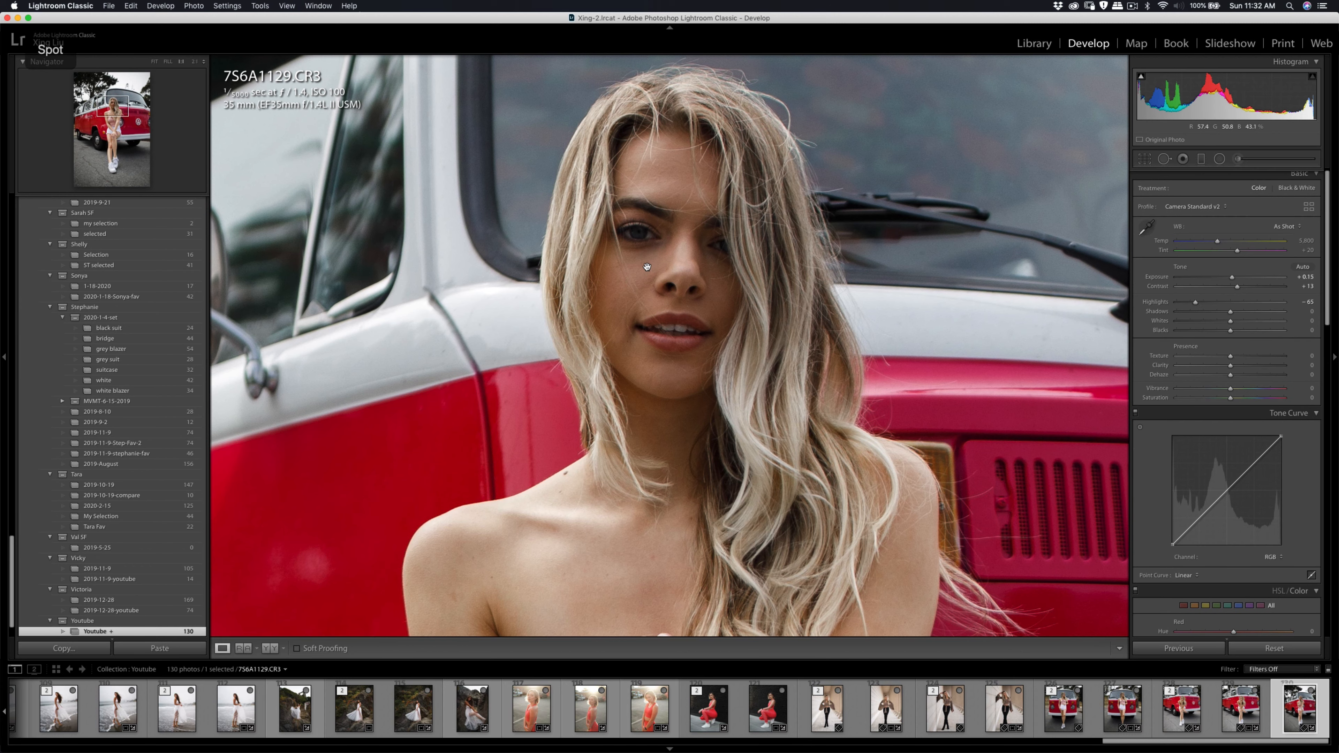
{"action": "scroll", "coordinate": [647, 263], "scroll_direction": "down", "scroll_amount": 4}
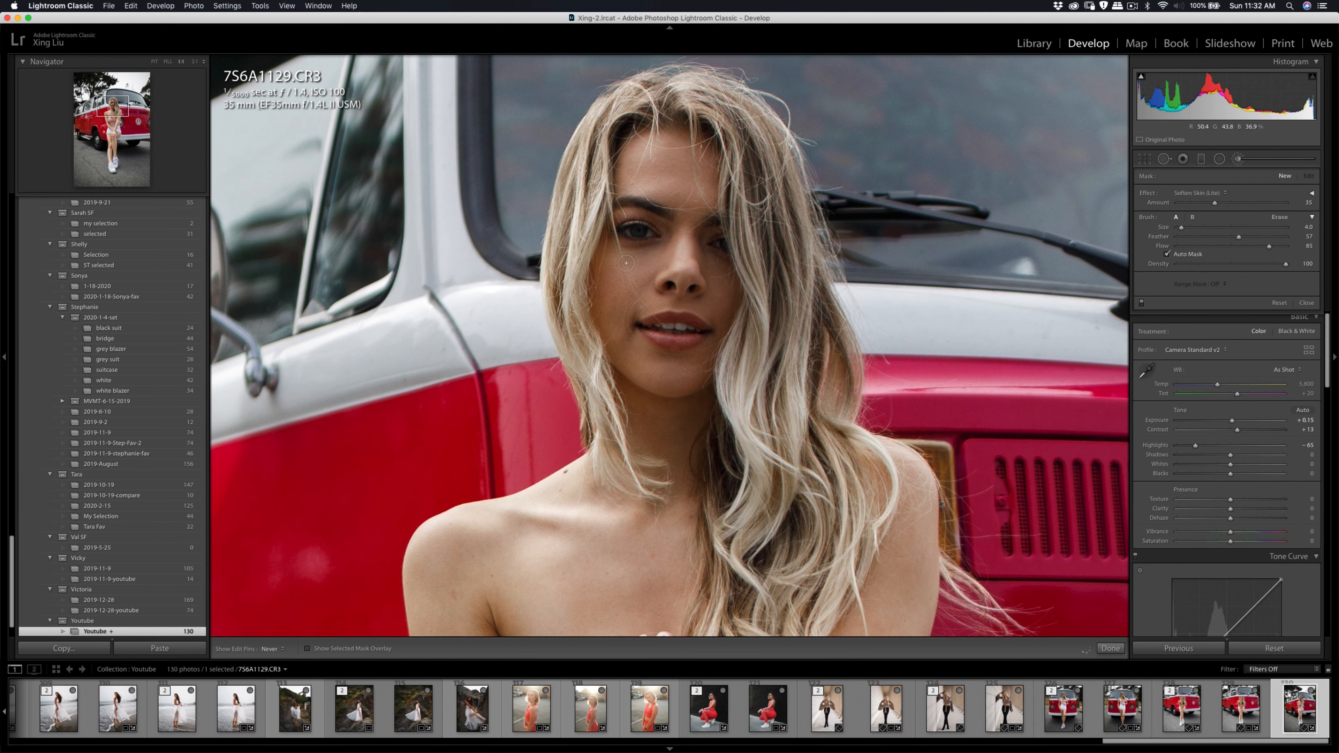
{"action": "left_click_drag", "start_coordinate": [620, 299], "coordinate": [622, 304]}
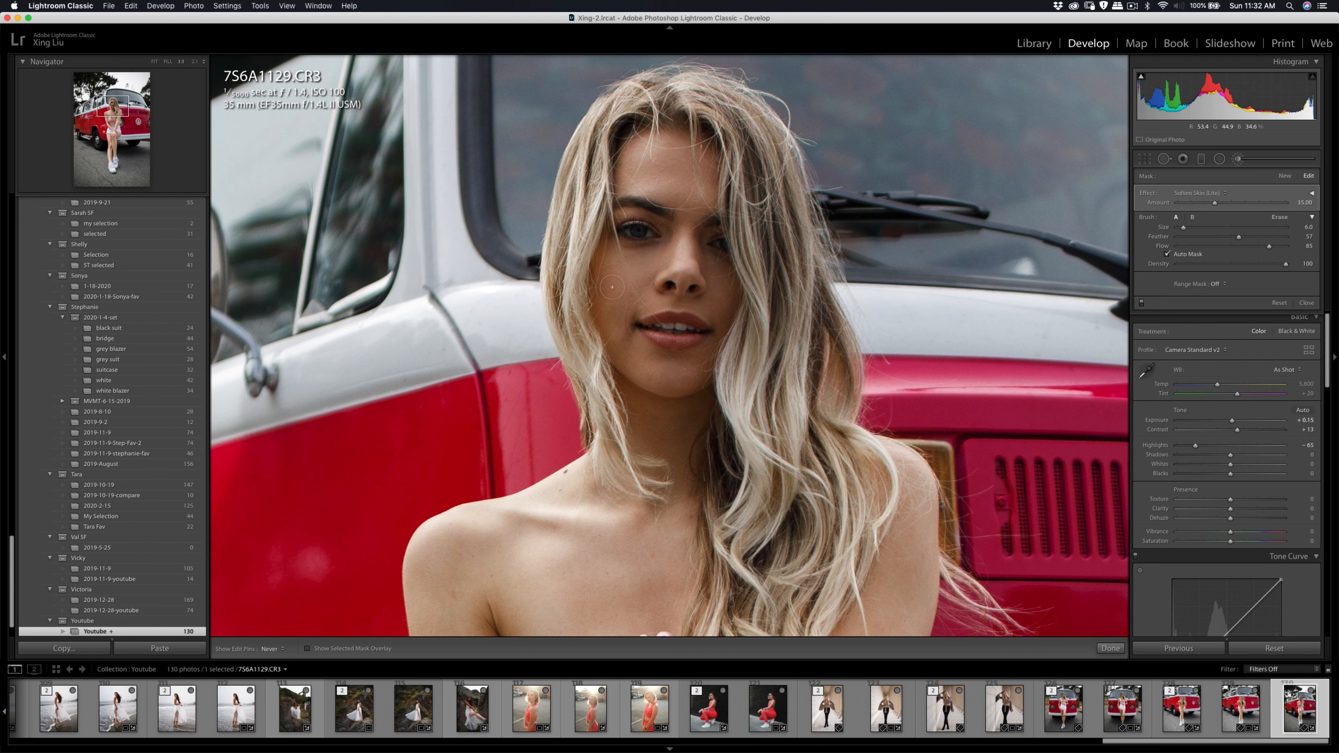
{"action": "mouse_move", "coordinate": [643, 351]}
{"action": "left_mouse_down"}
{"action": "mouse_move", "coordinate": [682, 370]}
{"action": "mouse_move", "coordinate": [720, 305]}
{"action": "mouse_move", "coordinate": [710, 269]}
{"action": "left_mouse_up"}
{"action": "key", "text": "q"}
{"action": "key", "text": "q"}
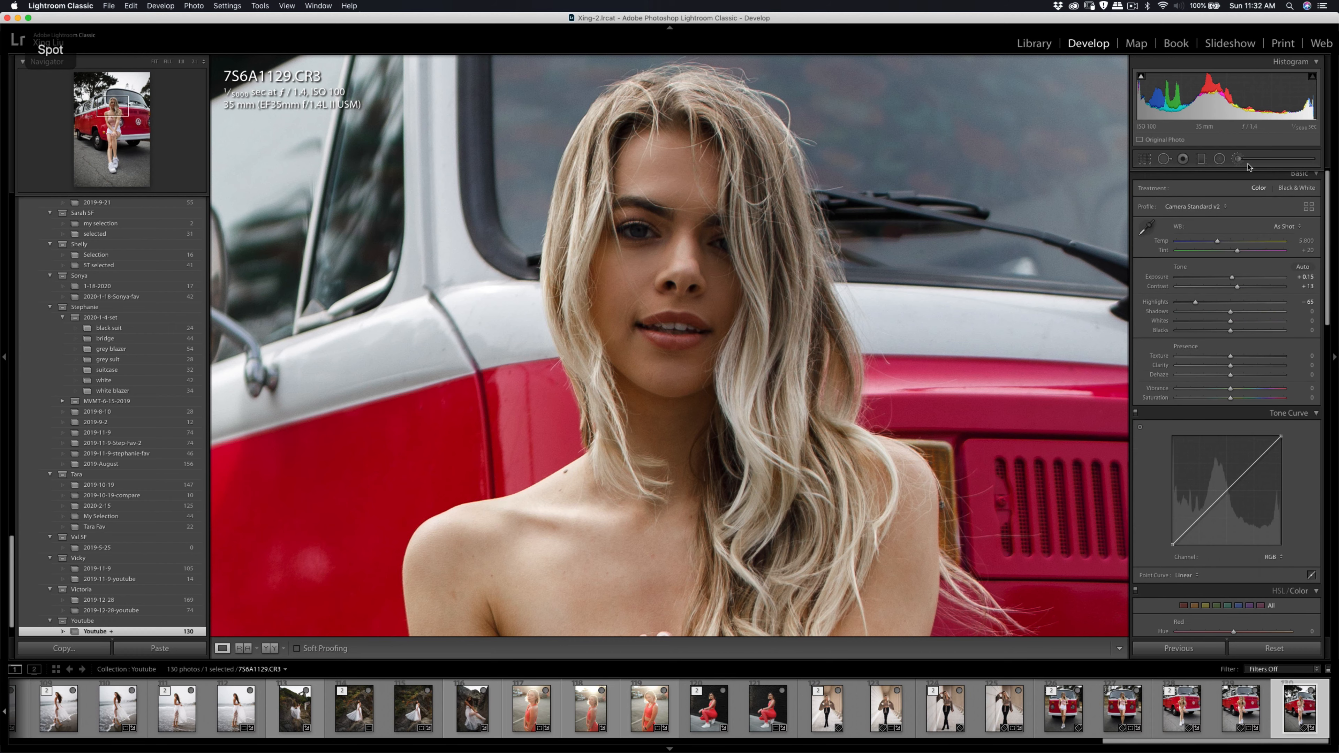
Brush the Shadows effect at amount 32 and size 21 over the hair-shaded side of the model's face
{"action": "key", "text": "k"}
{"action": "left_click", "coordinate": [1247, 191]}
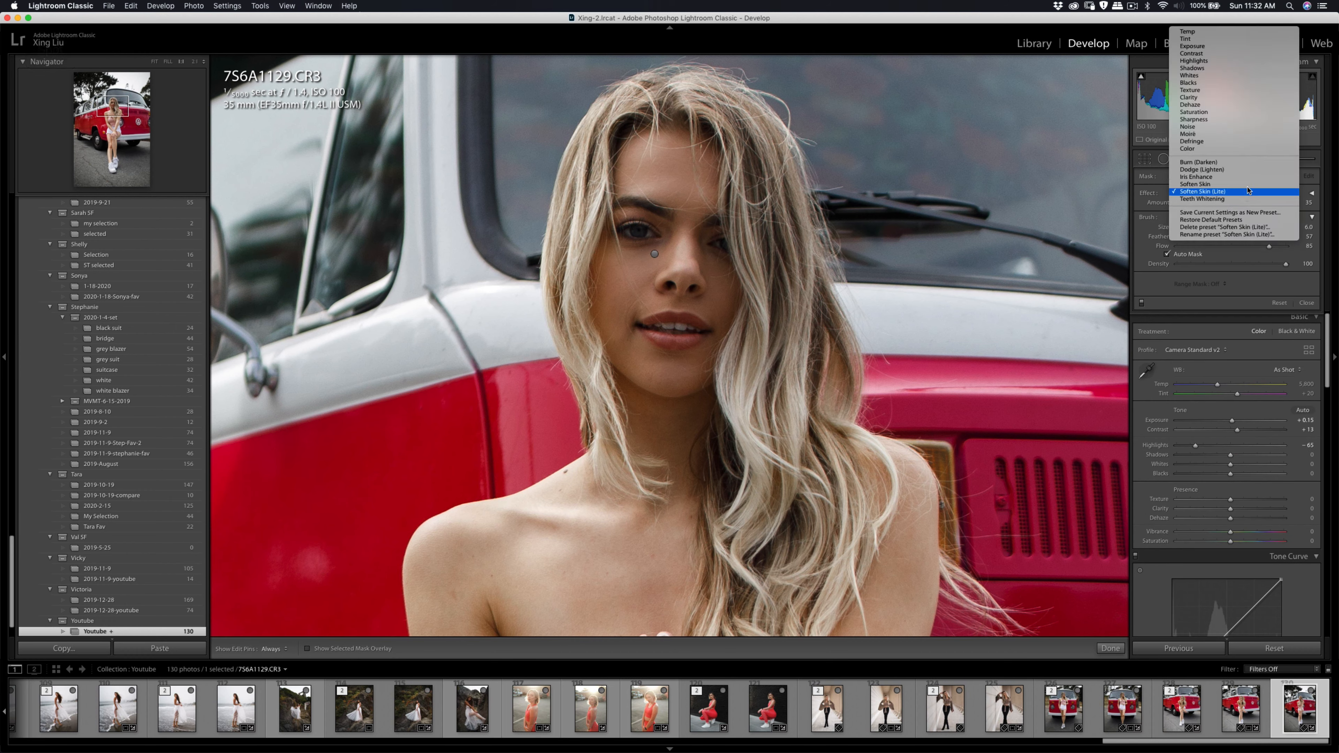
{"action": "left_click", "coordinate": [1245, 67]}
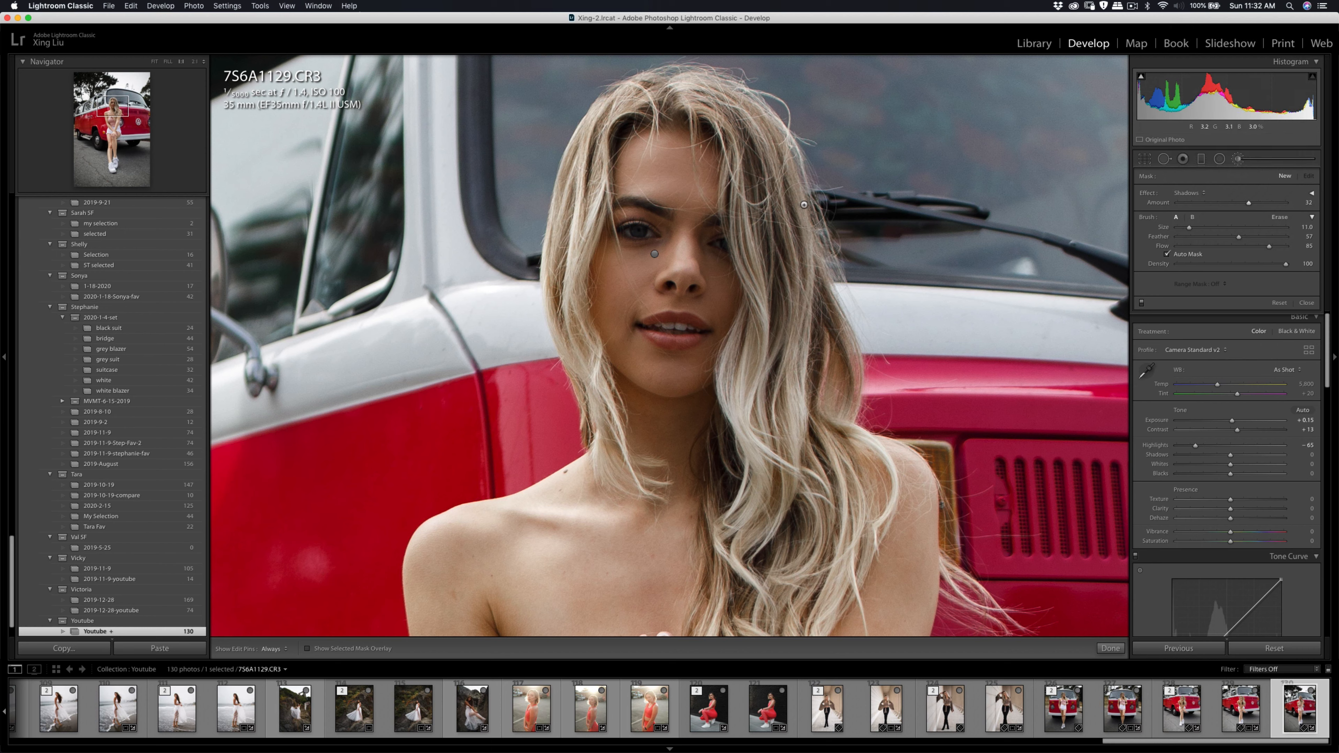
{"action": "scroll", "coordinate": [685, 227], "scroll_direction": "up", "scroll_amount": 5}
{"action": "key", "text": "h"}
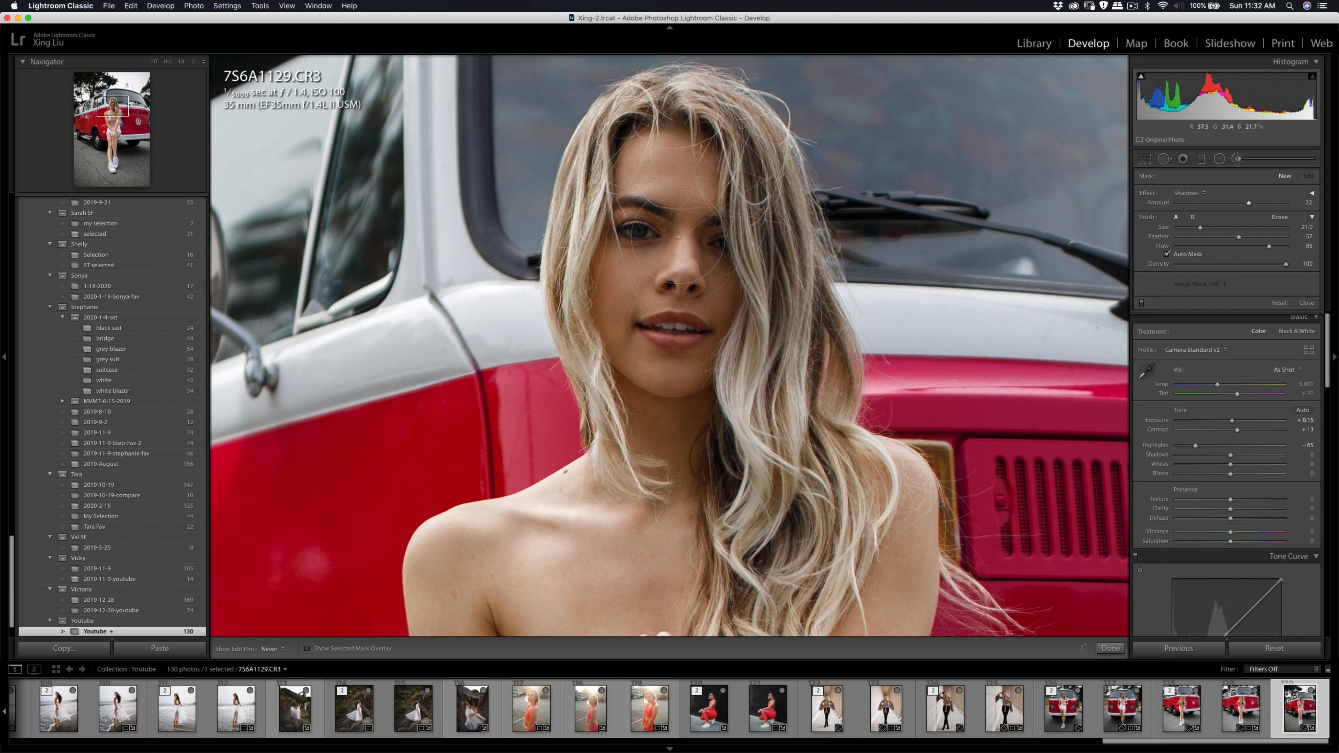
{"action": "mouse_move", "coordinate": [736, 268]}
{"action": "left_mouse_down"}
{"action": "mouse_move", "coordinate": [686, 244]}
{"action": "mouse_move", "coordinate": [684, 363]}
{"action": "left_mouse_up"}
Paint a new Shadows brush mask at amount 32 from the model's neck up over her face
{"action": "left_click", "coordinate": [1284, 177]}
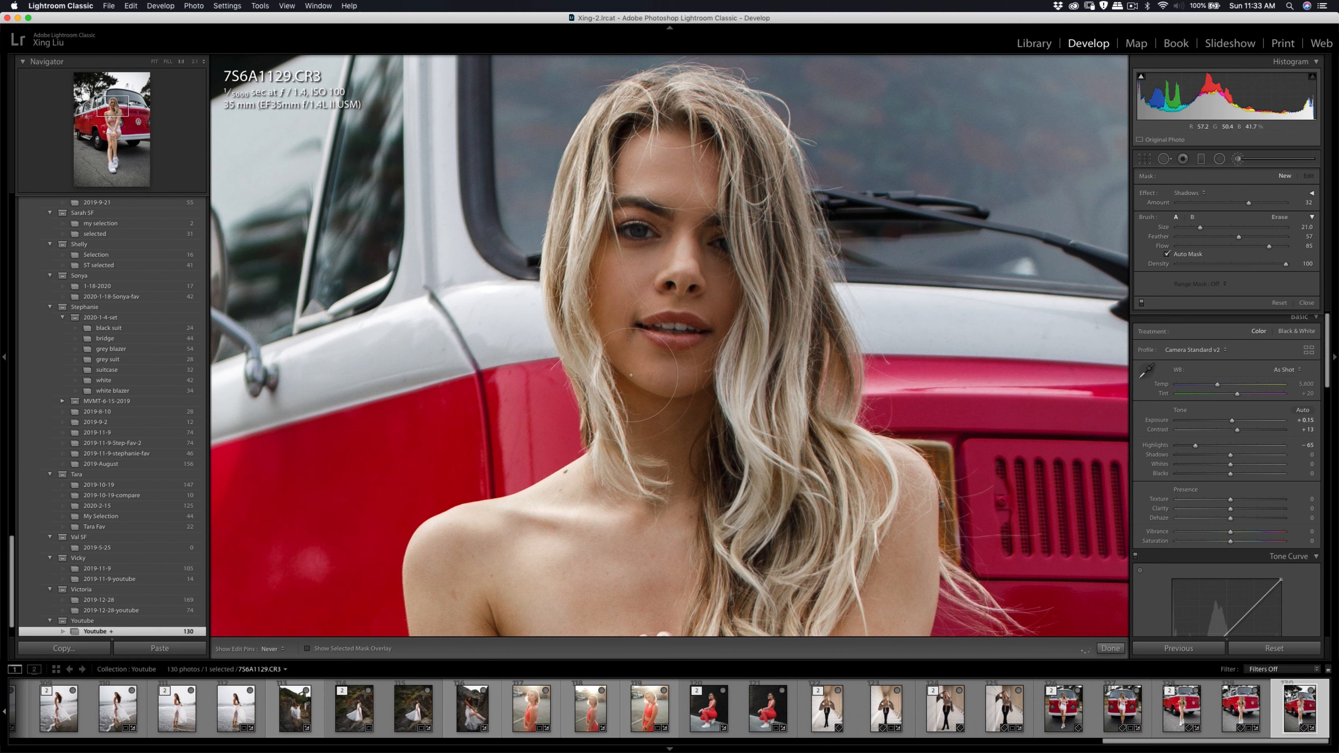
{"action": "mouse_move", "coordinate": [640, 465]}
{"action": "left_mouse_down"}
{"action": "mouse_move", "coordinate": [677, 477]}
{"action": "mouse_move", "coordinate": [672, 279]}
{"action": "mouse_move", "coordinate": [651, 165]}
{"action": "mouse_move", "coordinate": [646, 338]}
{"action": "left_mouse_up"}
{"action": "key", "text": "super+minus"}
{"action": "key", "text": "h"}
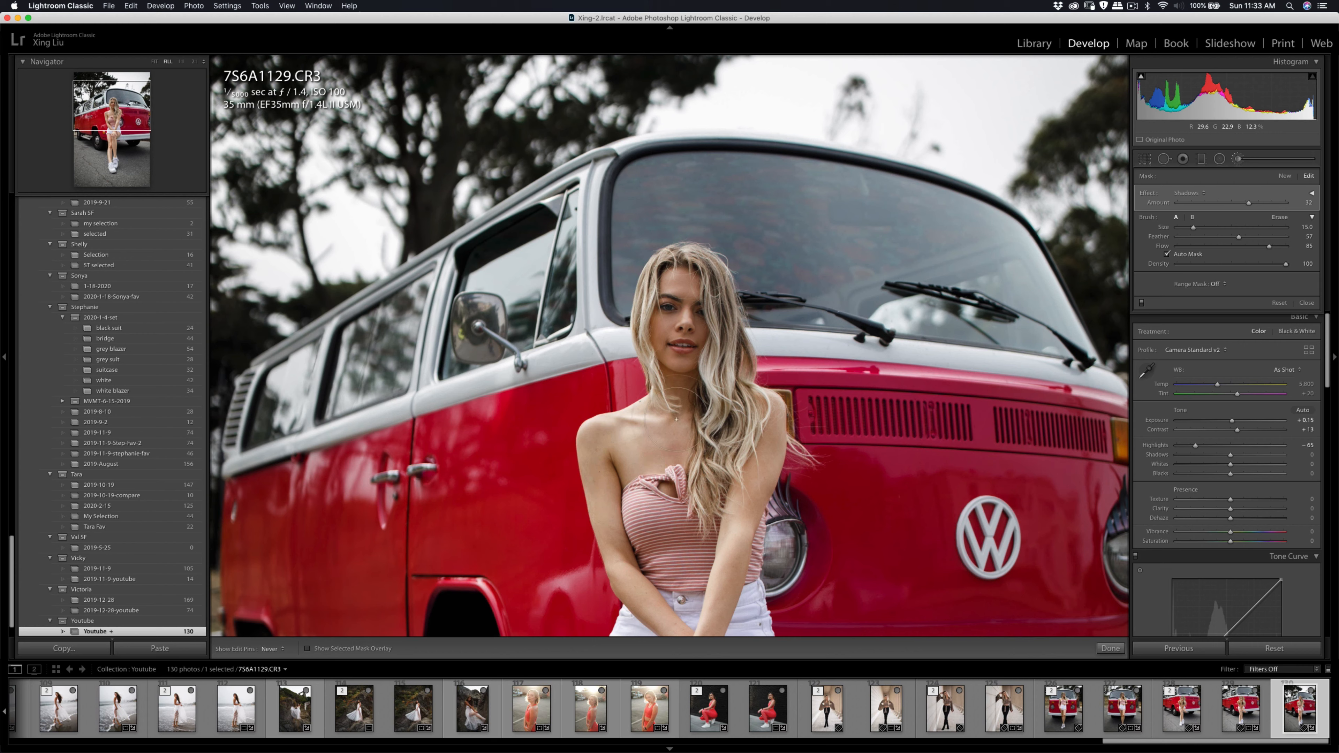
Paint another Shadows brush mask at amount 16 and size 15 around the shaded side of the model's jaw
{"action": "key", "text": "h"}
{"action": "left_click", "coordinate": [1283, 177]}
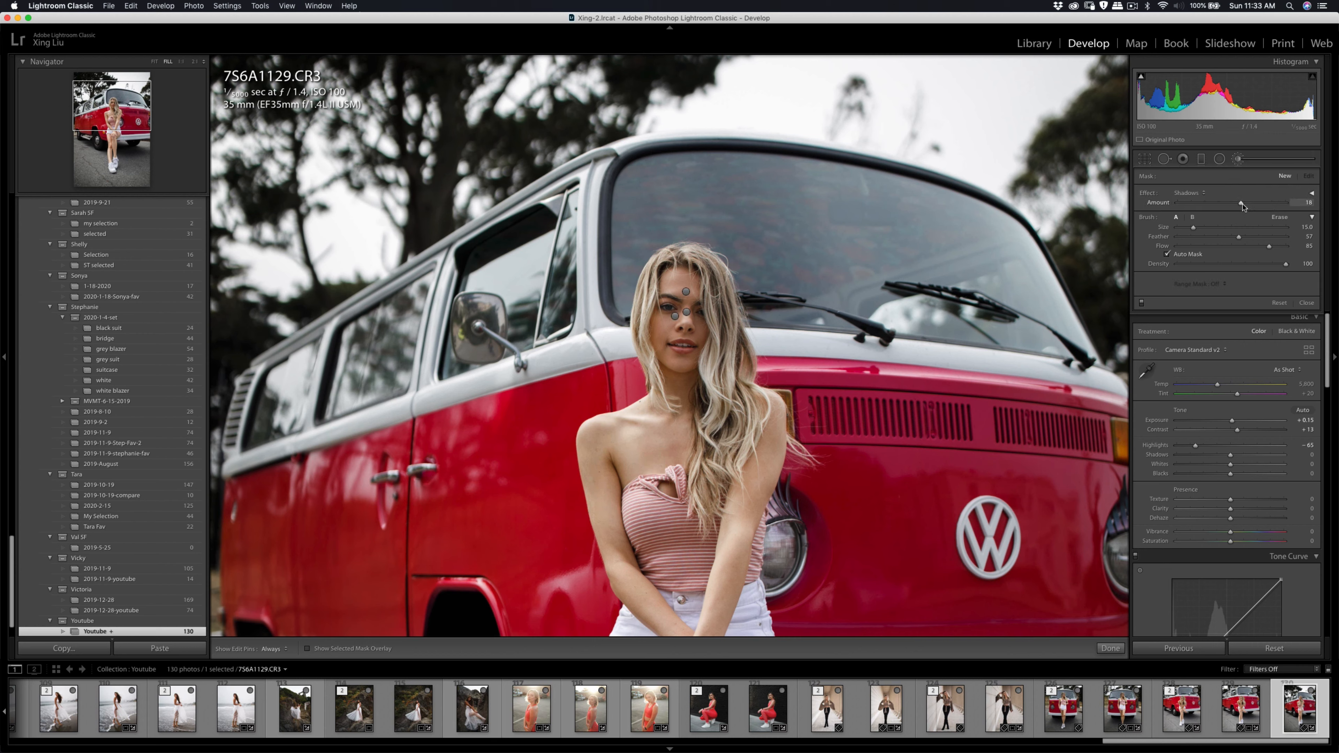
{"action": "key", "text": "h"}
{"action": "key", "text": "h"}
{"action": "key", "text": "h"}
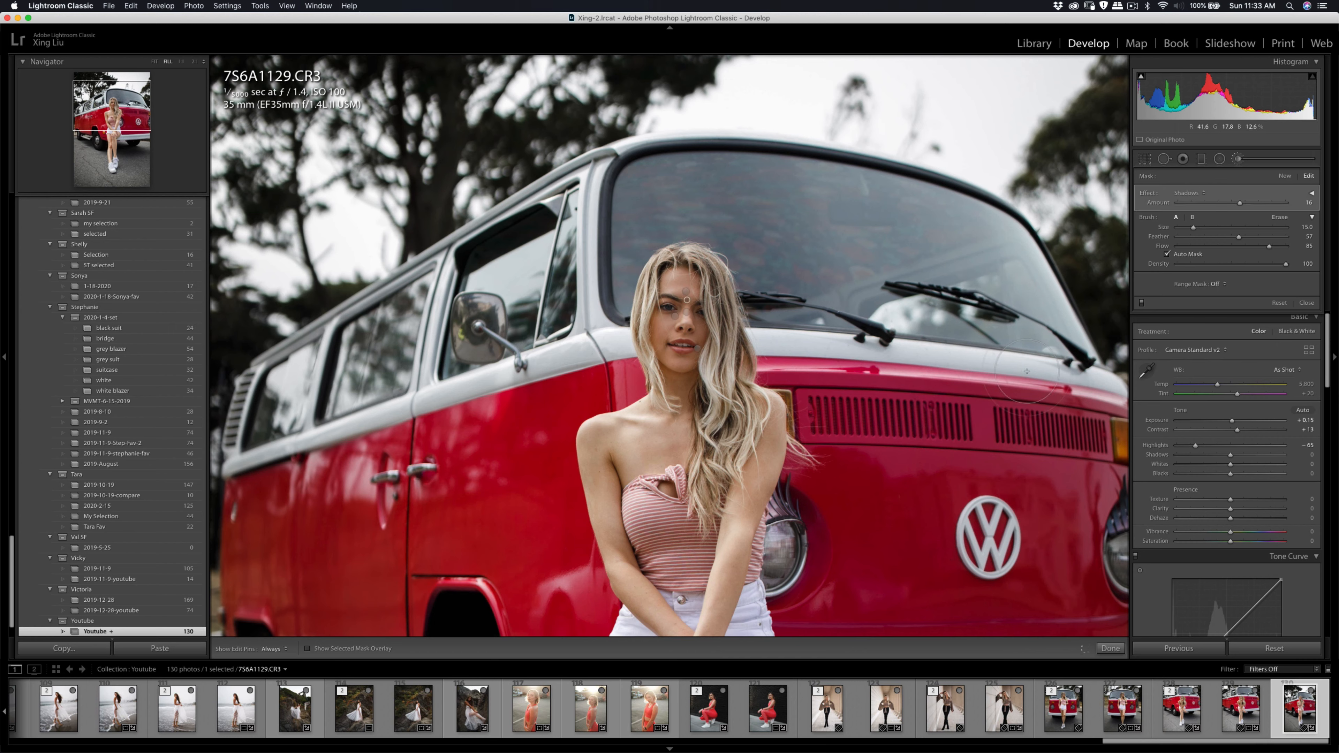
{"action": "key", "text": "h"}
Close the adjustment brush and compare the whole photo before and after the edits
{"action": "left_click", "coordinate": [1285, 177]}
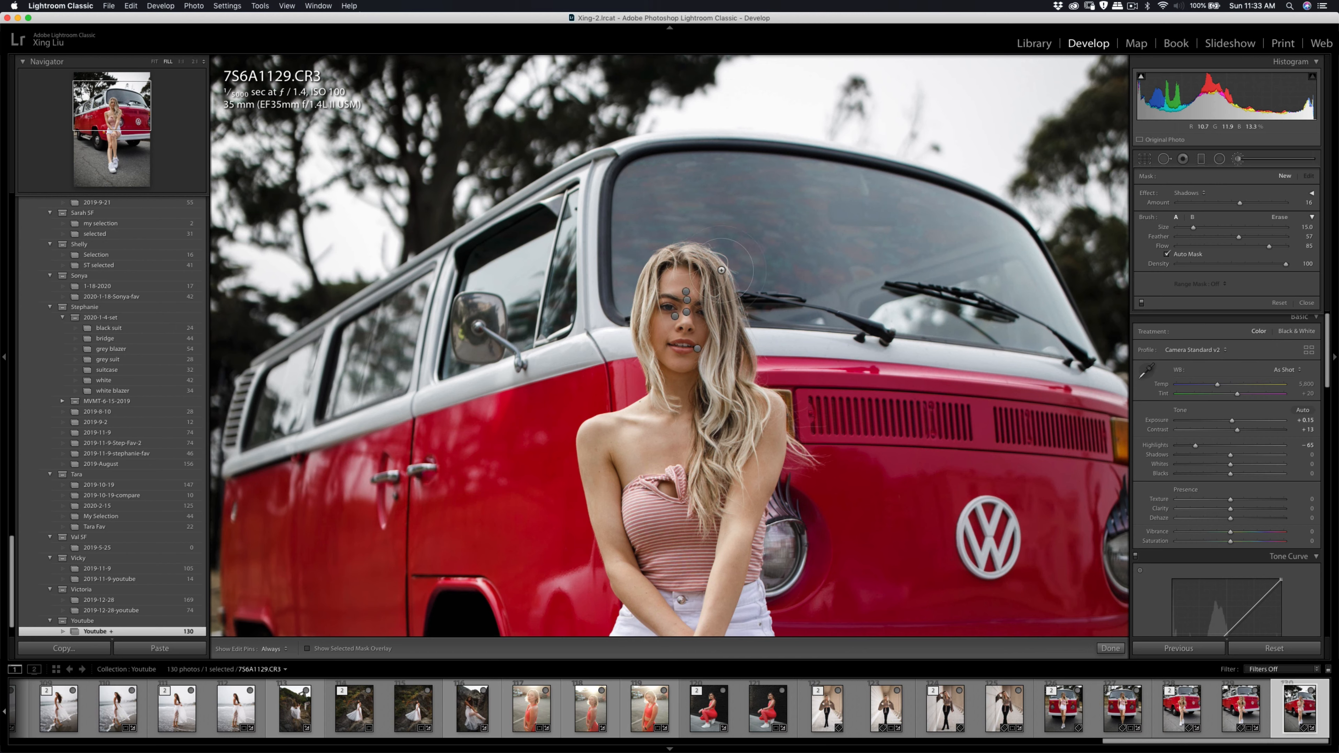
{"action": "key", "text": "h"}
{"action": "key", "text": "k"}
{"action": "left_click", "coordinate": [896, 302]}
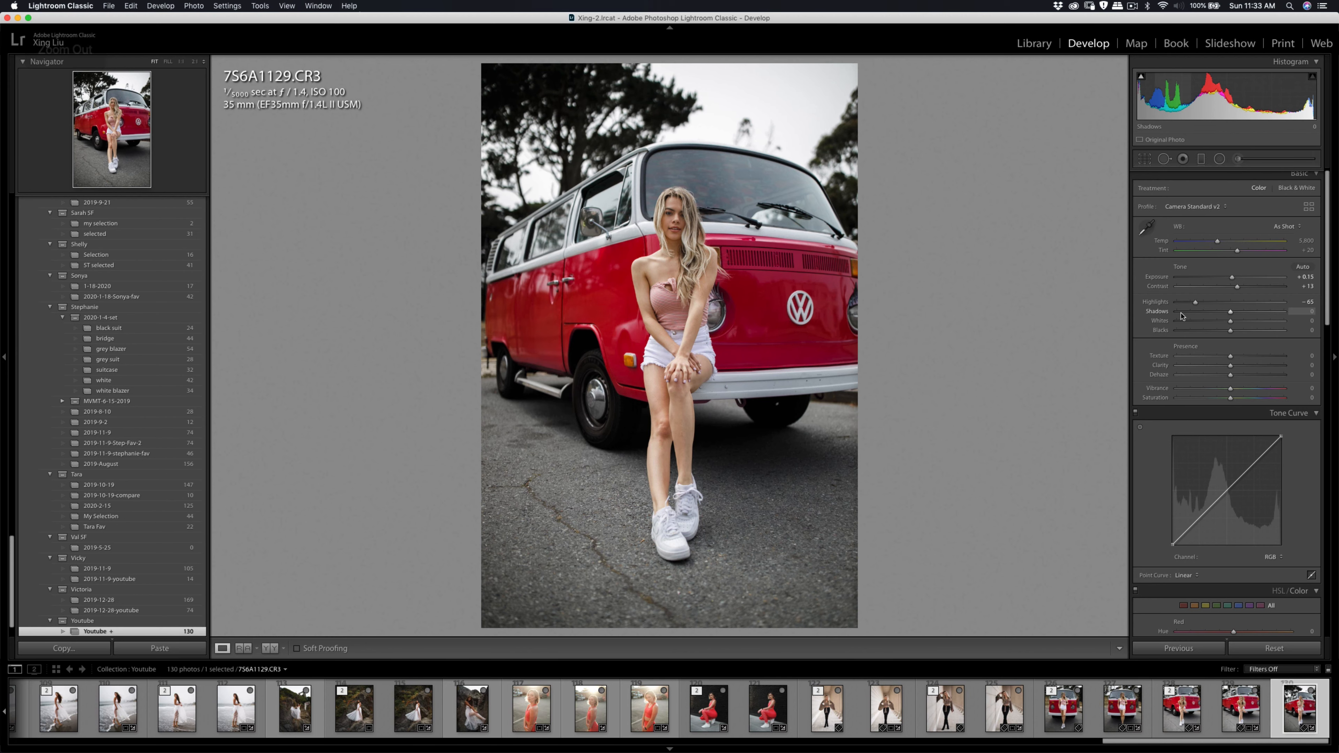
{"action": "key", "text": "backslash"}
{"action": "key", "text": "backslash"}
{"action": "scroll", "coordinate": [1276, 236], "scroll_direction": "up", "scroll_amount": 1}
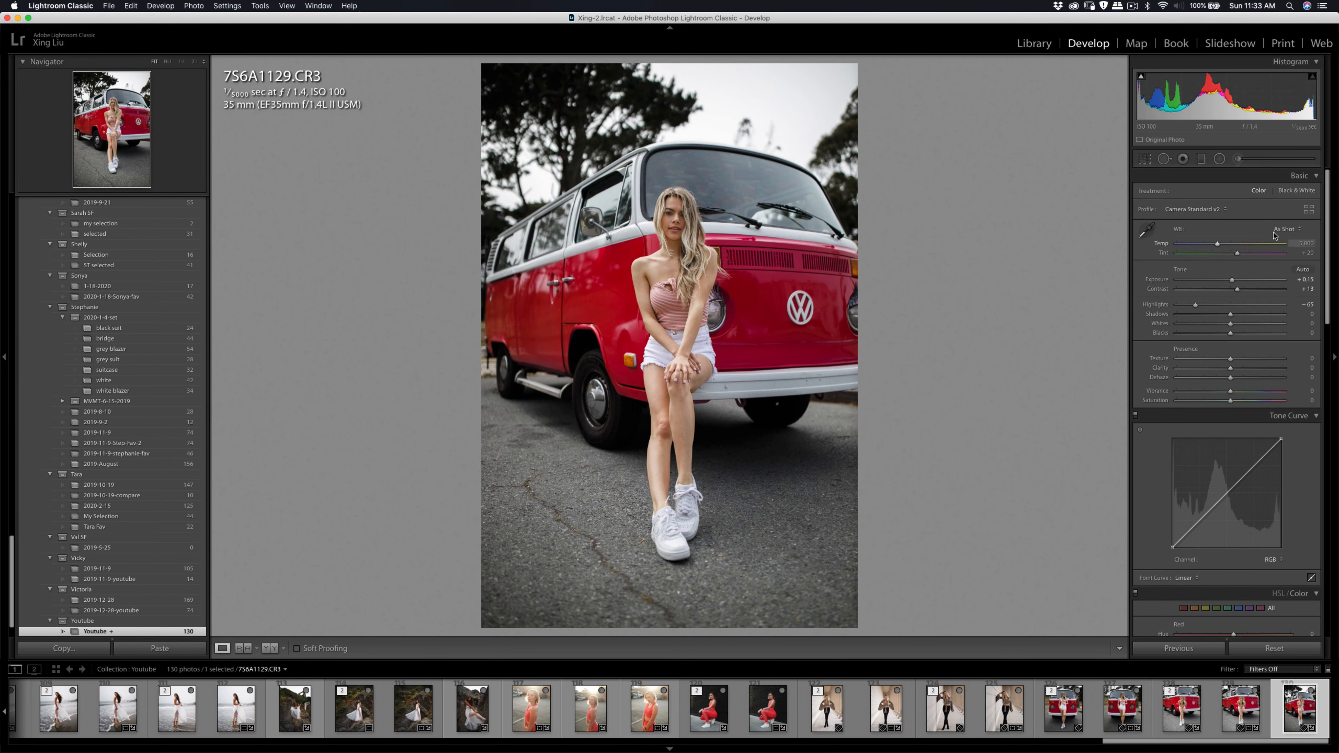
Paint new Shadows brush masks at amount 16 and size 8 over the model's lower face and neck
{"action": "left_click", "coordinate": [1238, 162]}
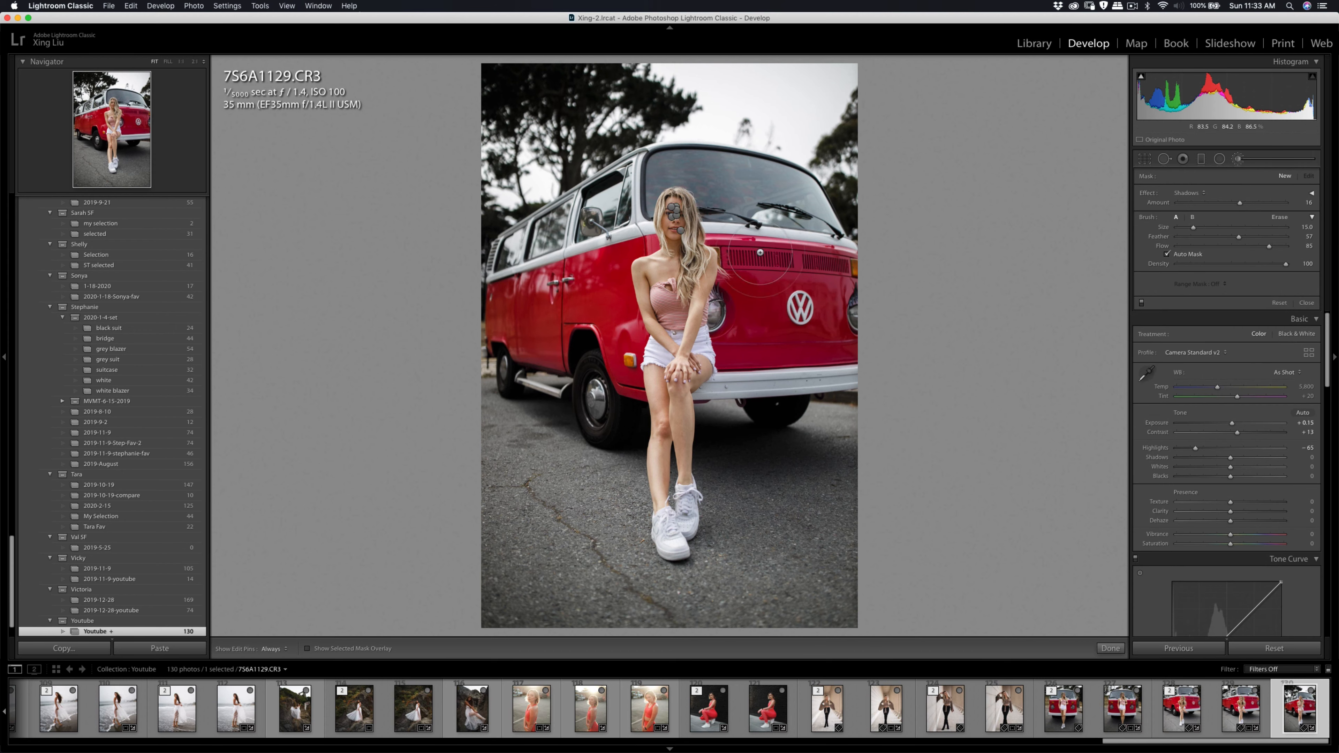
{"action": "scroll", "coordinate": [673, 258], "scroll_direction": "down", "scroll_amount": 5}
{"action": "key", "text": "h"}
{"action": "key", "text": "h"}
{"action": "key", "text": "h"}
{"action": "key", "text": "h"}
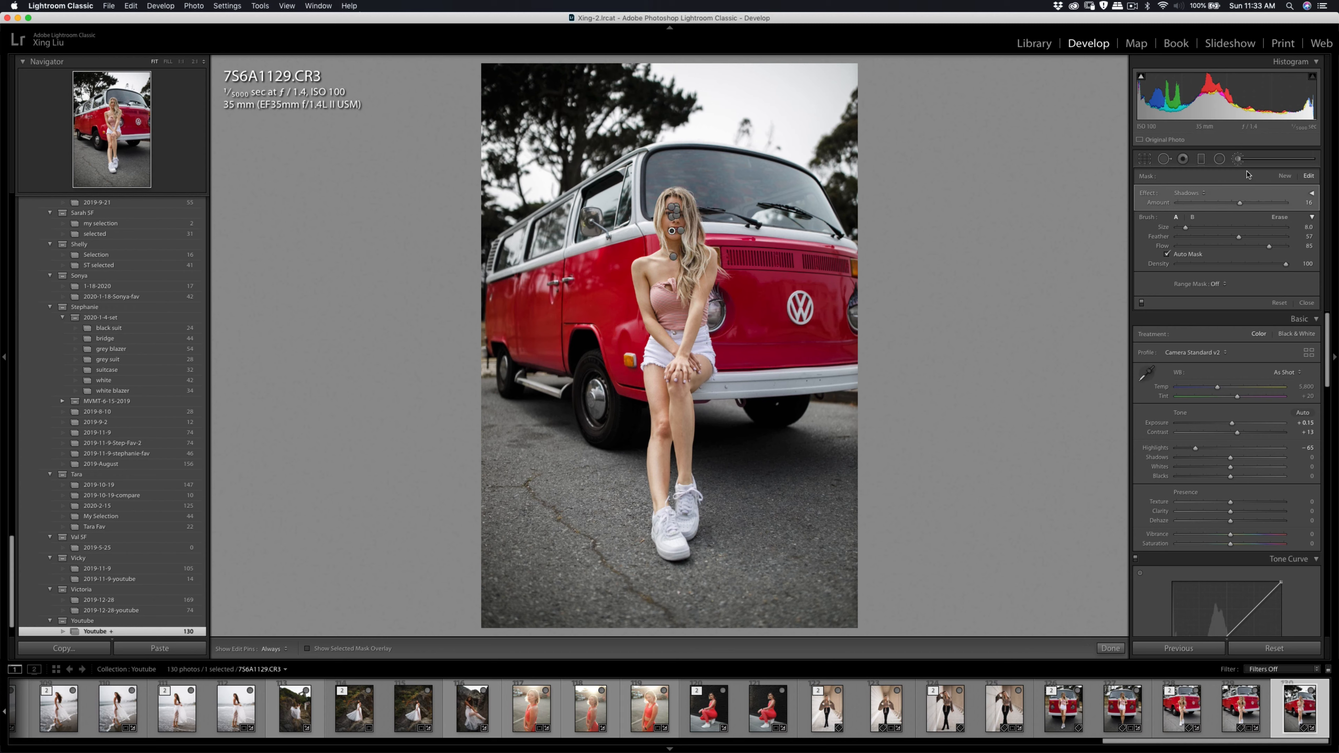
{"action": "left_click", "coordinate": [1240, 160]}
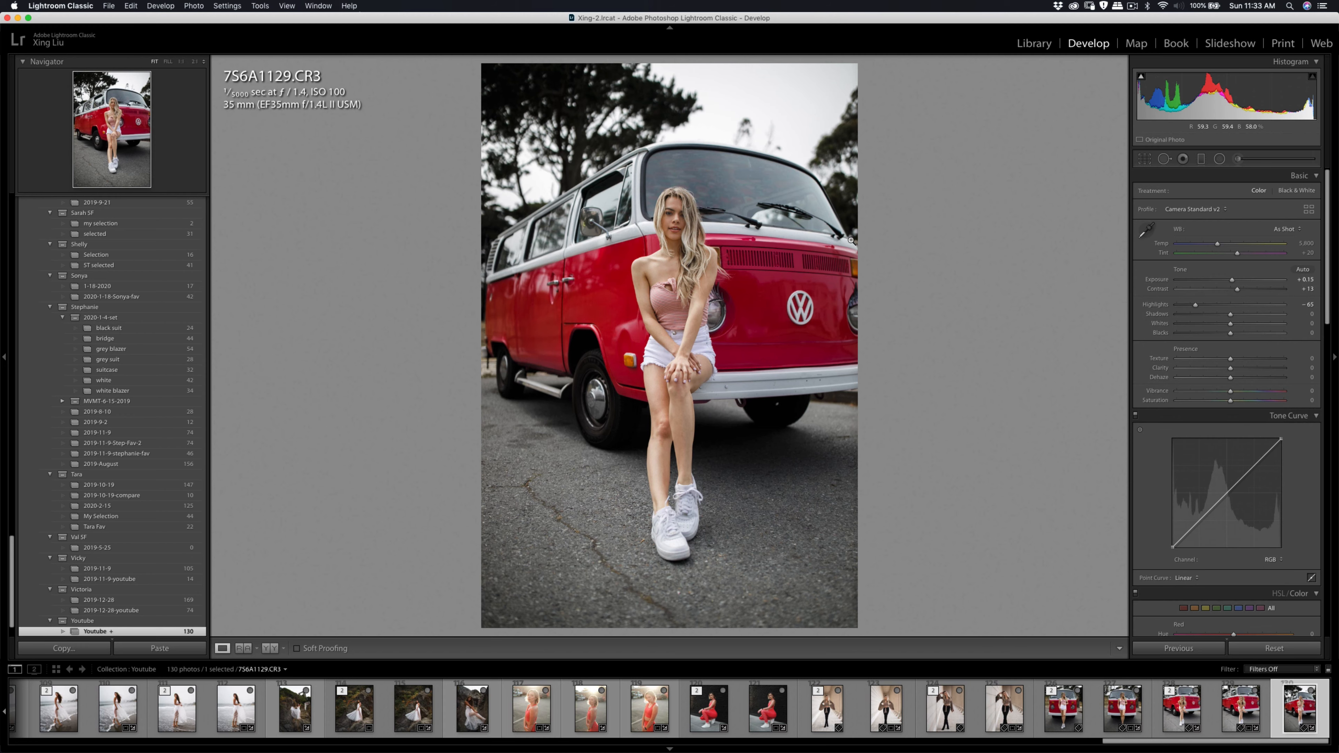
Crop the photo to the 4 x 5 / 8 x 10 aspect, tightening it slightly and repositioning the frame to trim the sky and foreground
{"action": "left_click", "coordinate": [1143, 159]}
{"action": "left_click", "coordinate": [1287, 193]}
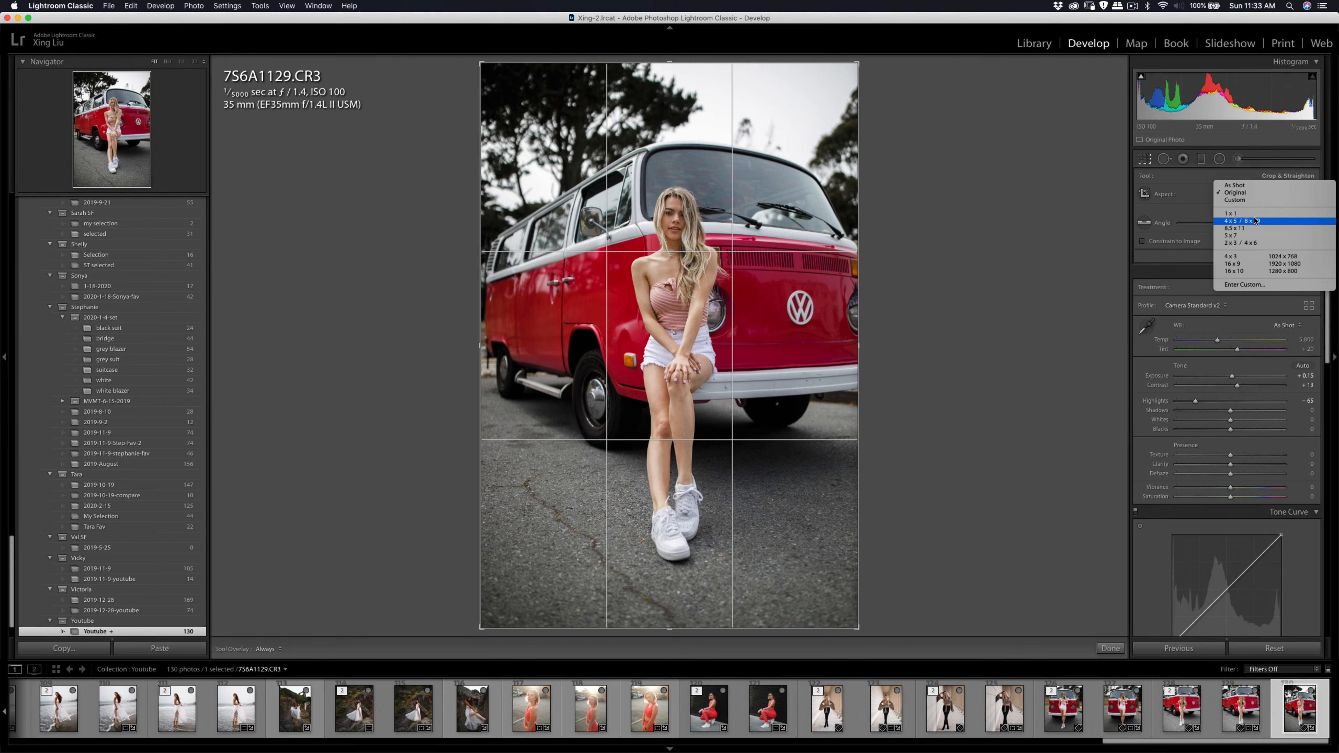
{"action": "left_click", "coordinate": [1255, 220]}
{"action": "left_click_drag", "start_coordinate": [602, 173], "coordinate": [602, 179]}
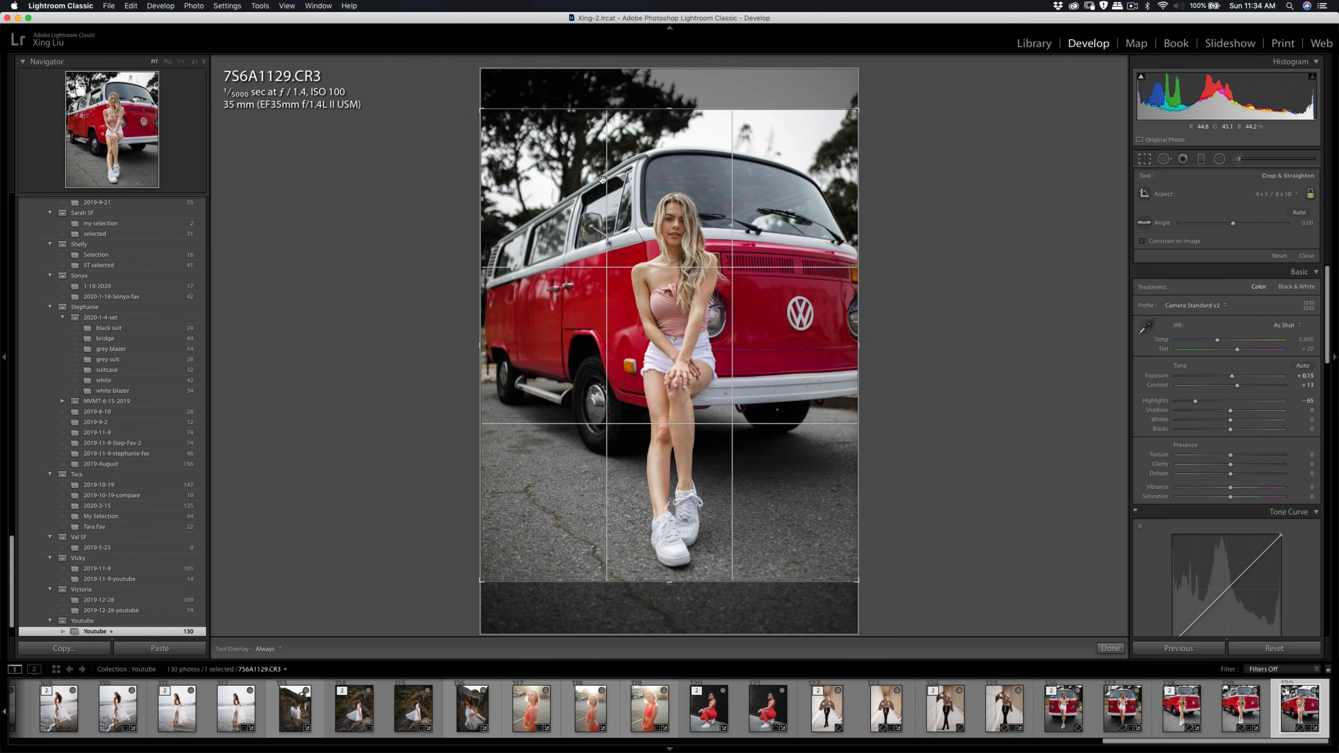
{"action": "left_click_drag", "start_coordinate": [479, 108], "coordinate": [488, 118]}
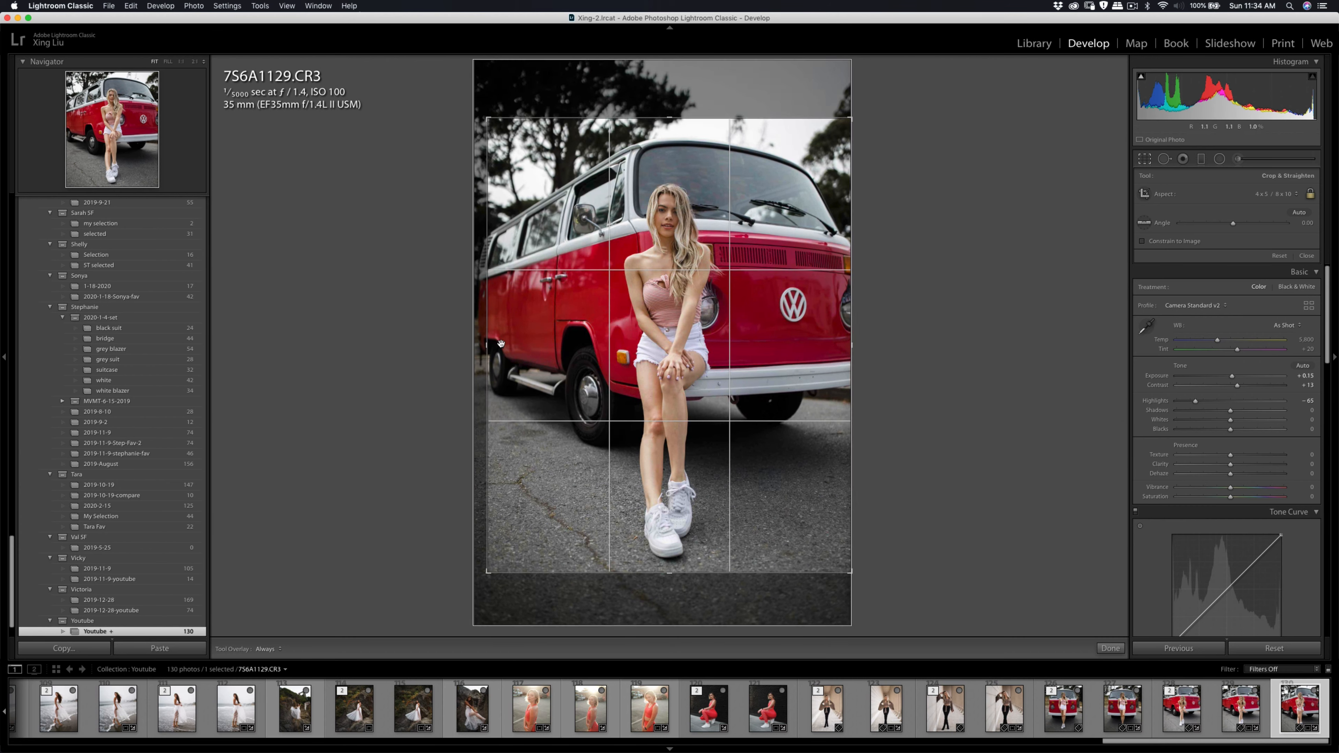
{"action": "left_click_drag", "start_coordinate": [506, 333], "coordinate": [506, 338]}
{"action": "key", "text": "Return"}
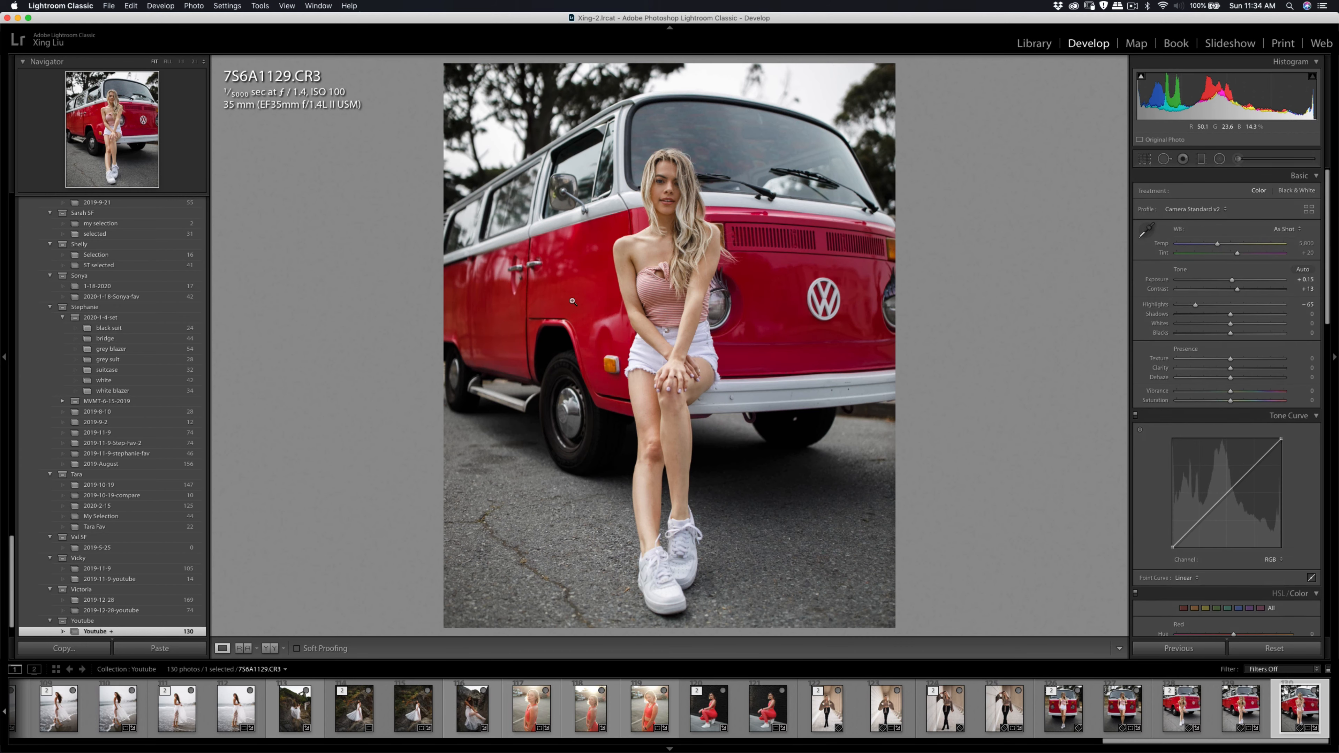
{"action": "left_click", "coordinate": [1143, 158]}
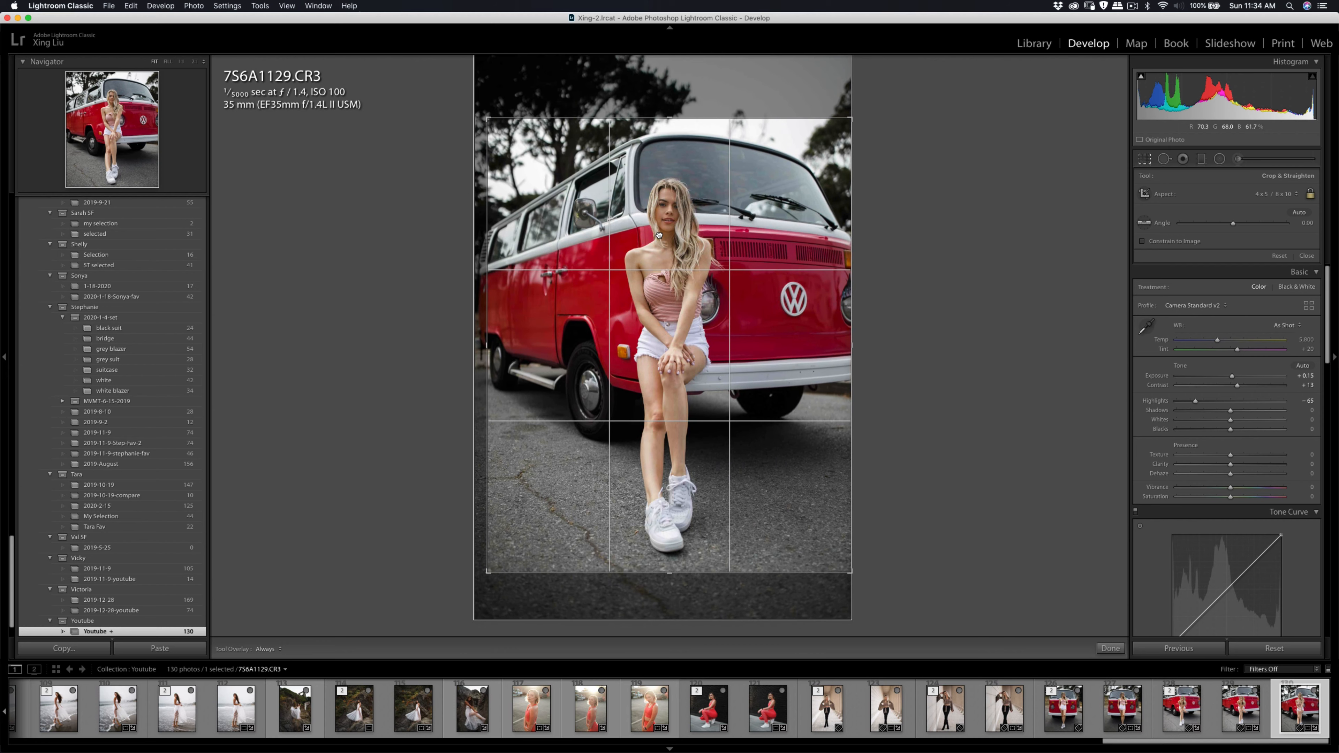
{"action": "key", "text": "Return"}
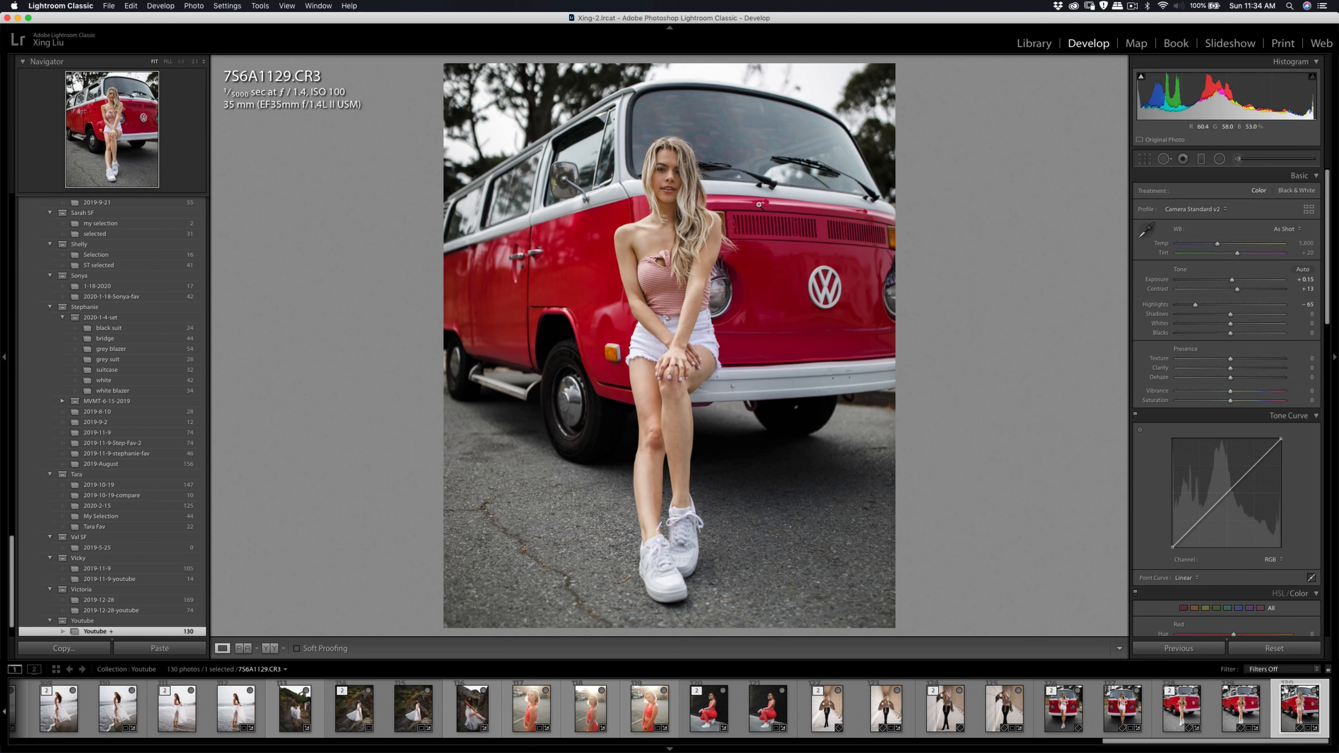
Add a short Shadows brush stroke at amount 16 and size 8 on the model's face and close the adjustment brush
{"action": "left_click", "coordinate": [1237, 159]}
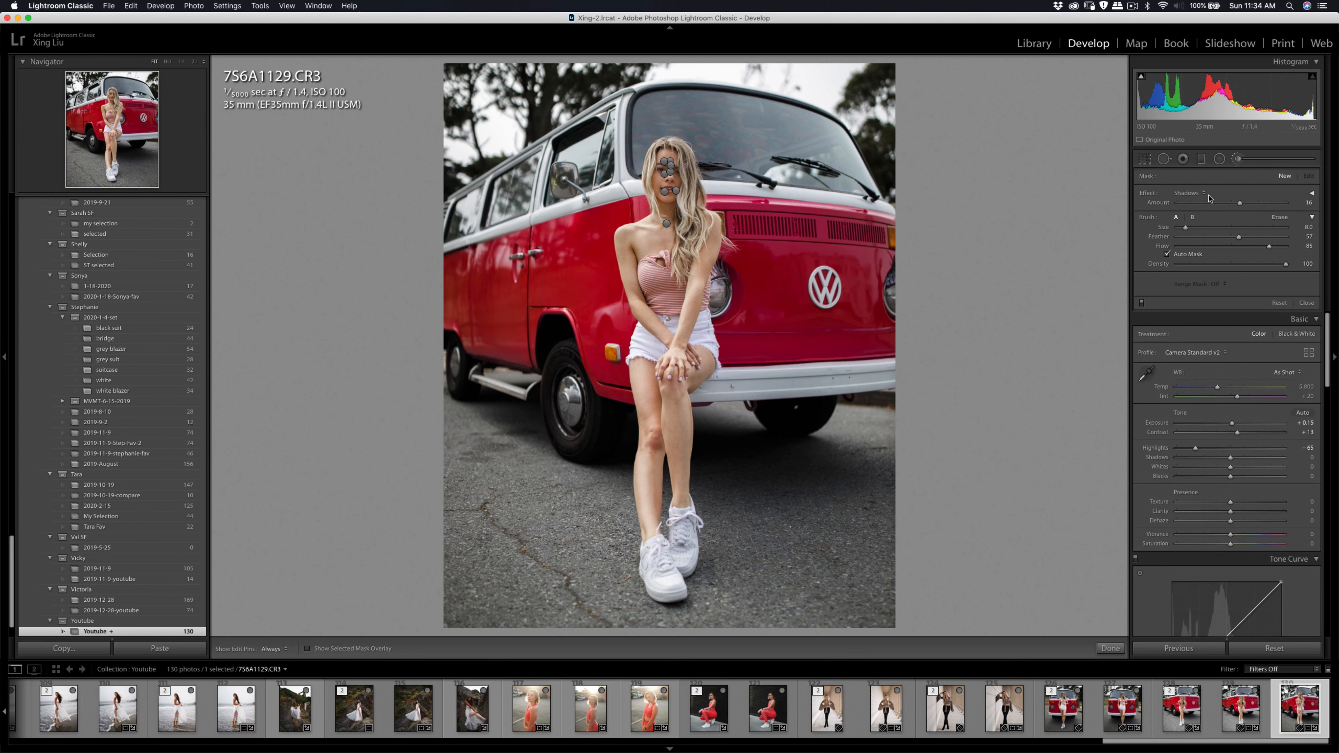
{"action": "left_click_drag", "start_coordinate": [664, 169], "coordinate": [664, 173]}
{"action": "left_click", "coordinate": [1237, 158]}
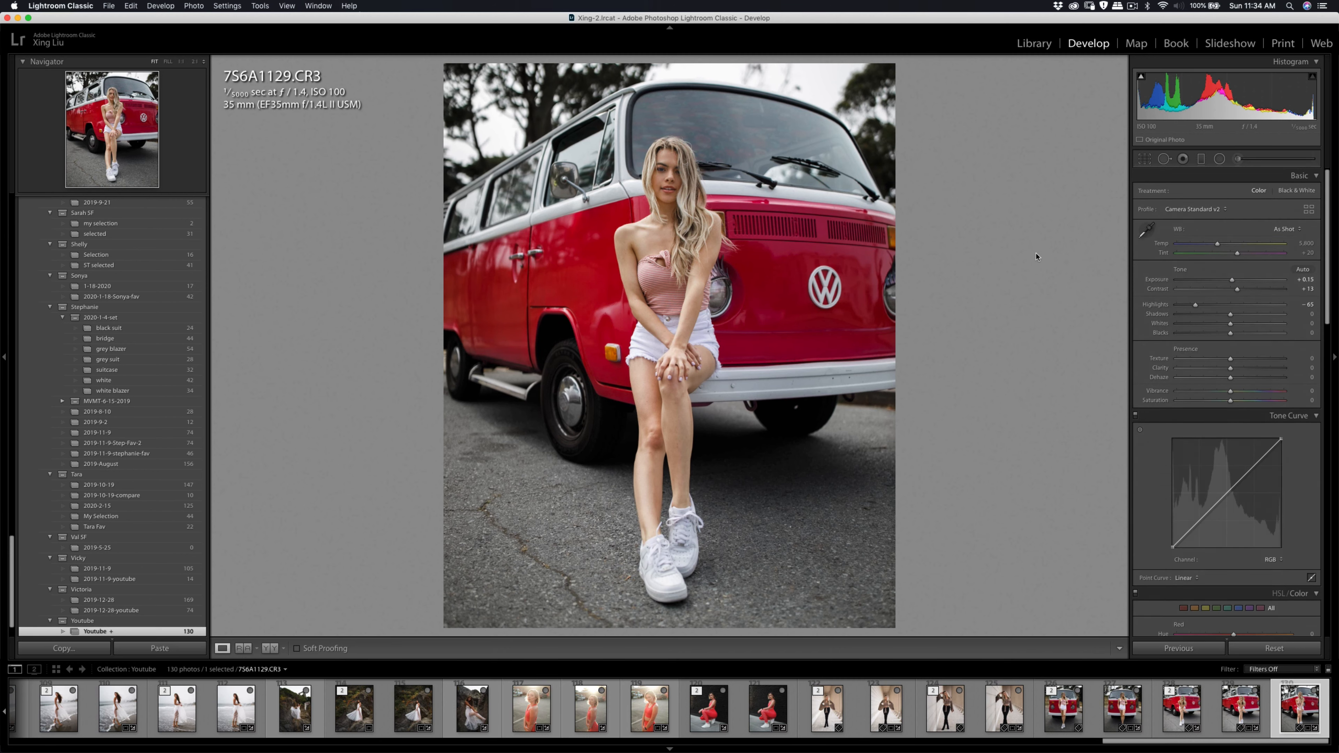
Send an editing copy of the cropped photo to Imagenomic Portraiture 3
{"action": "right_click", "coordinate": [824, 286]}
{"action": "mouse_move", "coordinate": [878, 378]}
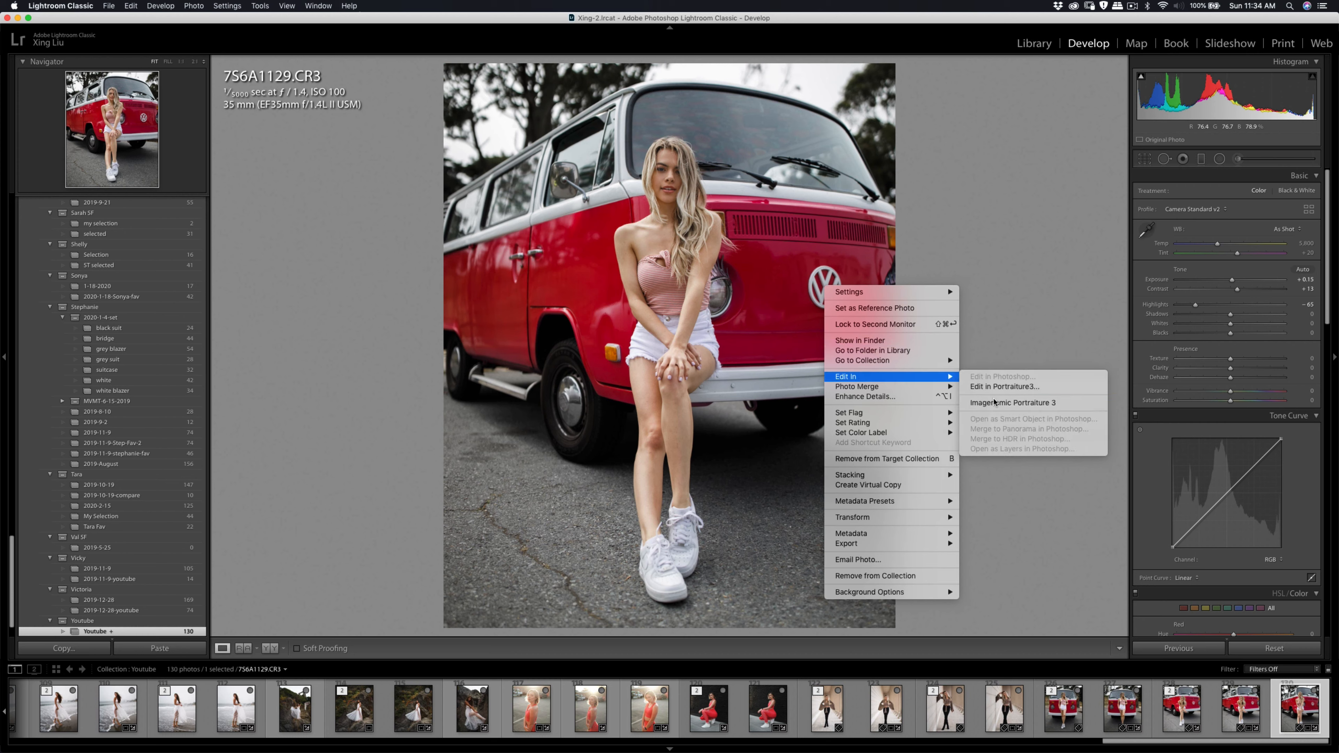
{"action": "left_click", "coordinate": [994, 402]}
{"action": "left_click", "coordinate": [910, 348]}
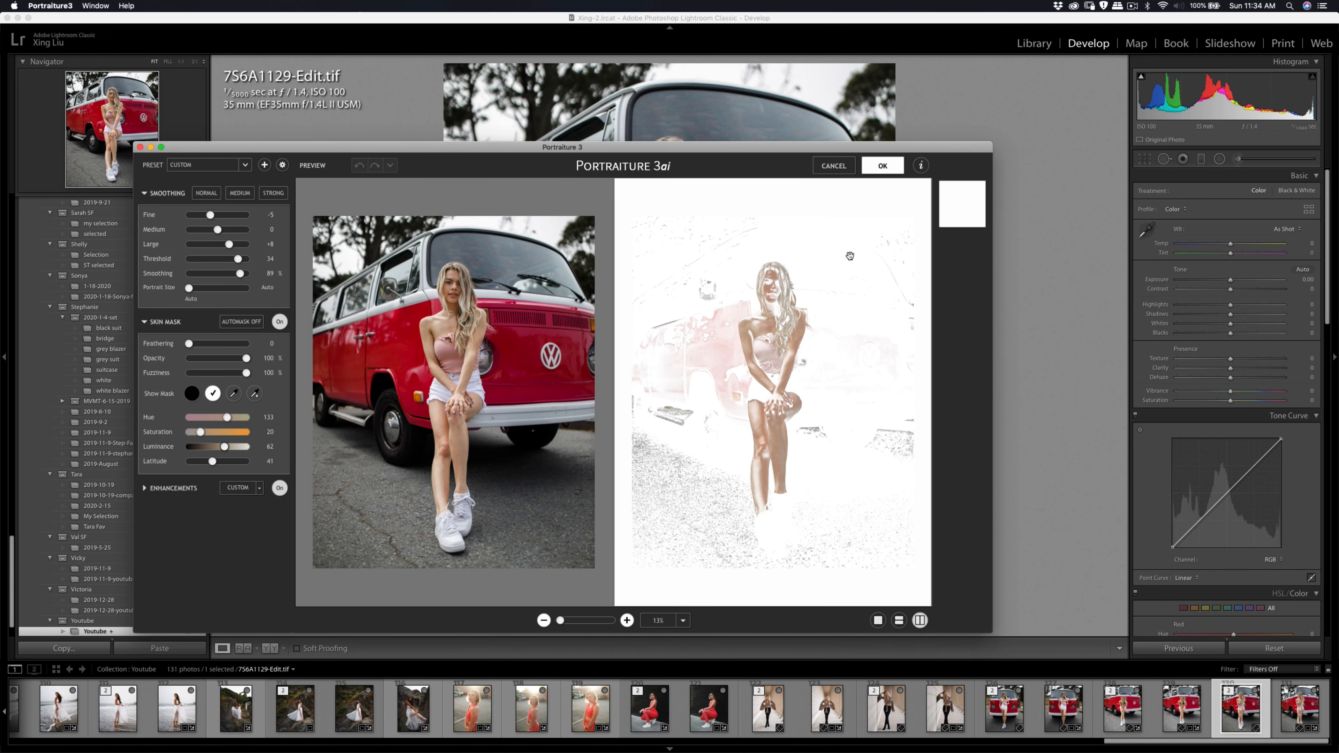
Sample the model's facial skin tone for the Portraiture skin mask and apply the smoothing to the copy
{"action": "left_click", "coordinate": [234, 393]}
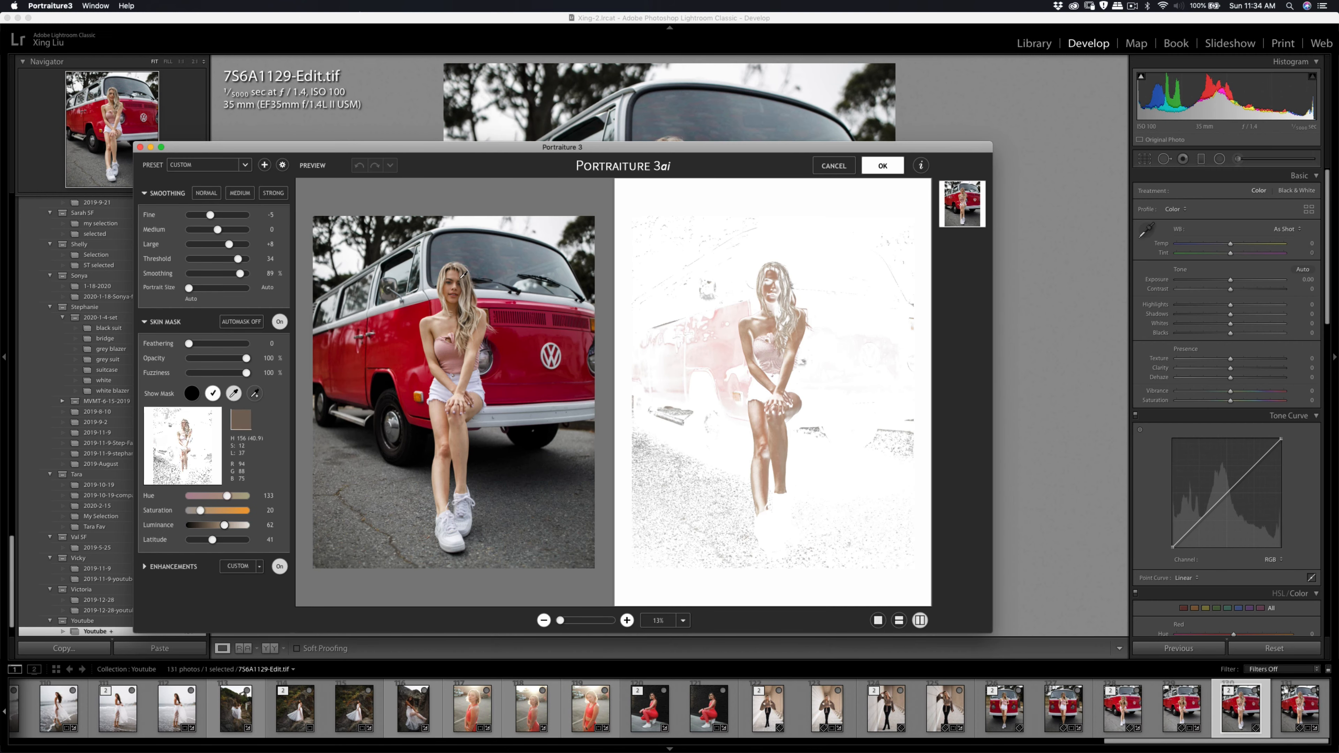
{"action": "left_click", "coordinate": [451, 289]}
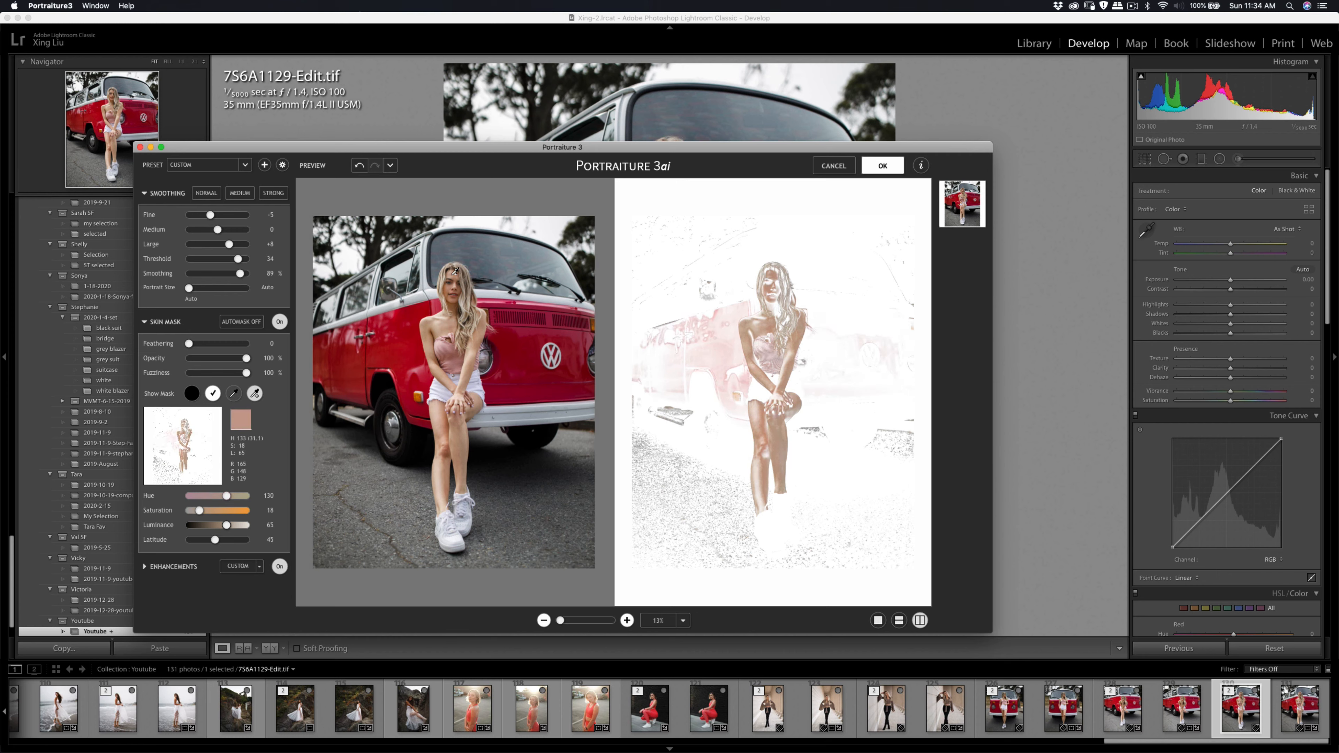
{"action": "left_click", "coordinate": [881, 165]}
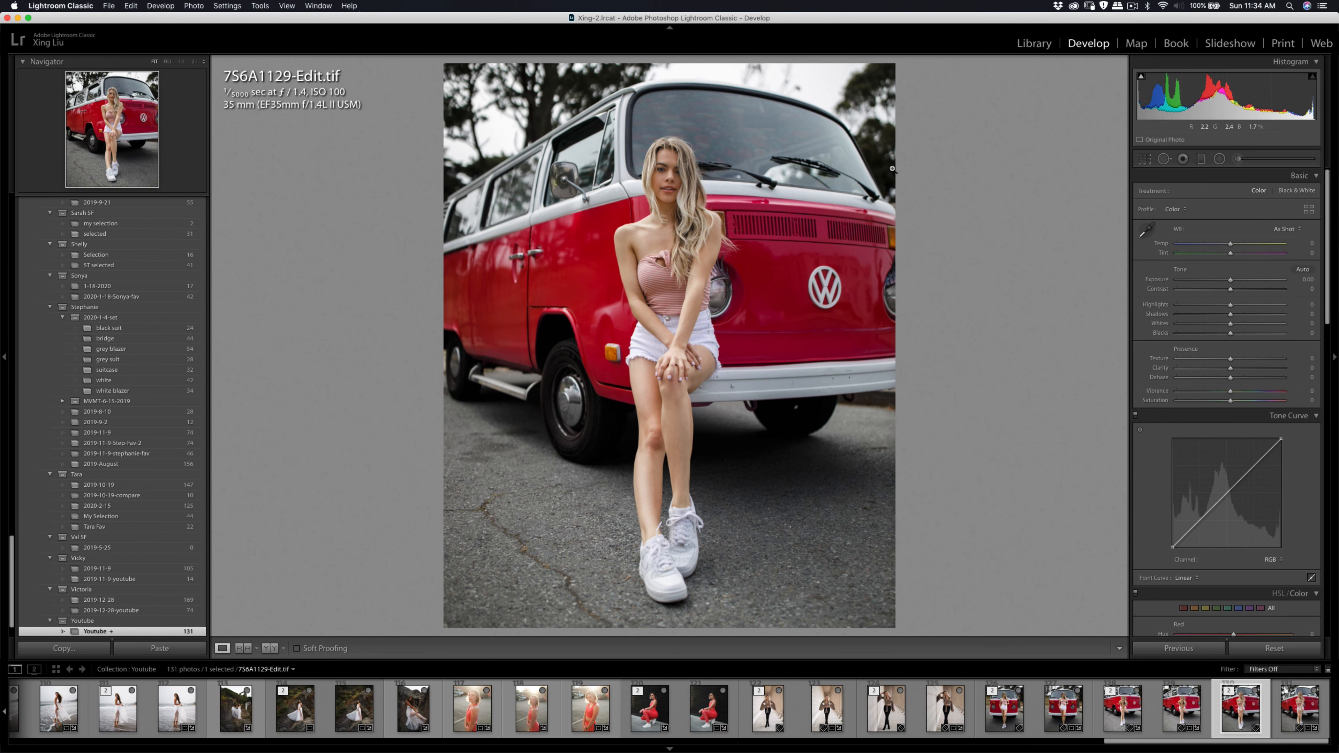
Export the smoothed 756A1129-Edit.tif to the hard drive with the existing export settings
{"action": "key", "text": "shift+super+e"}
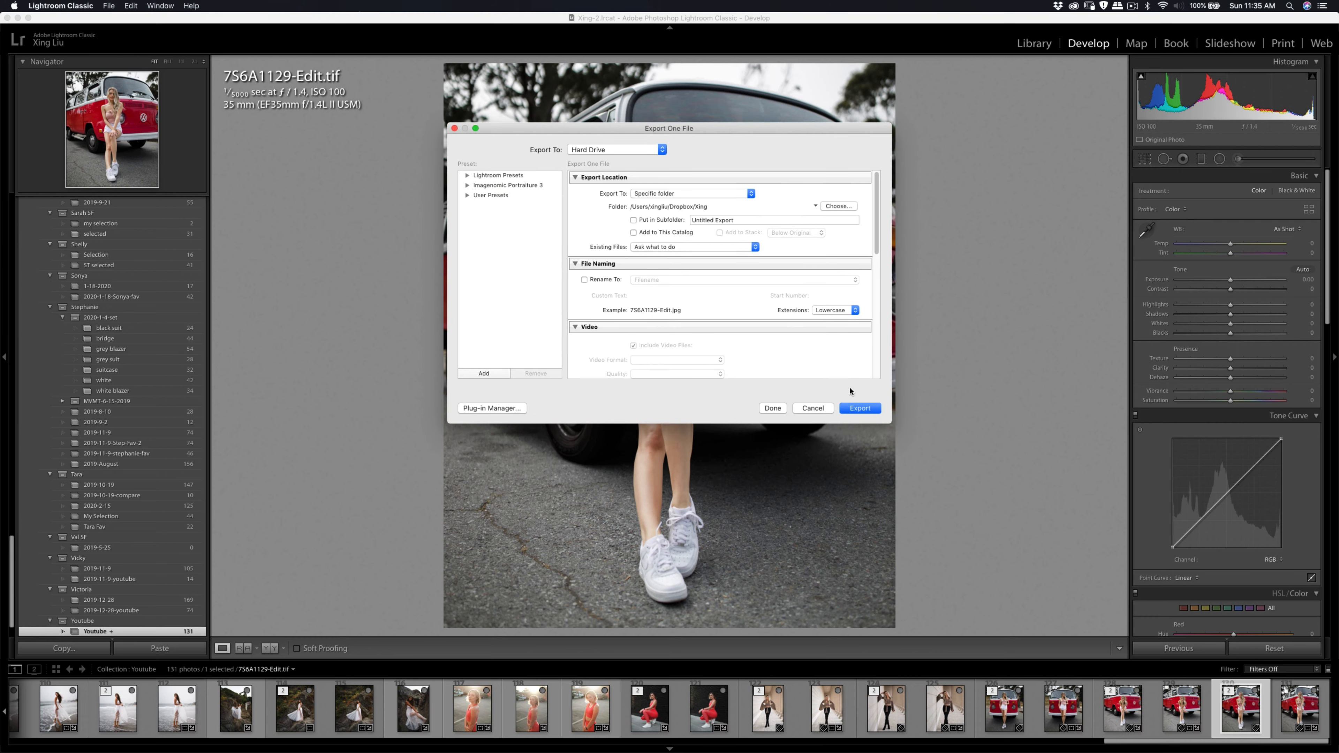
{"action": "left_click", "coordinate": [854, 410]}
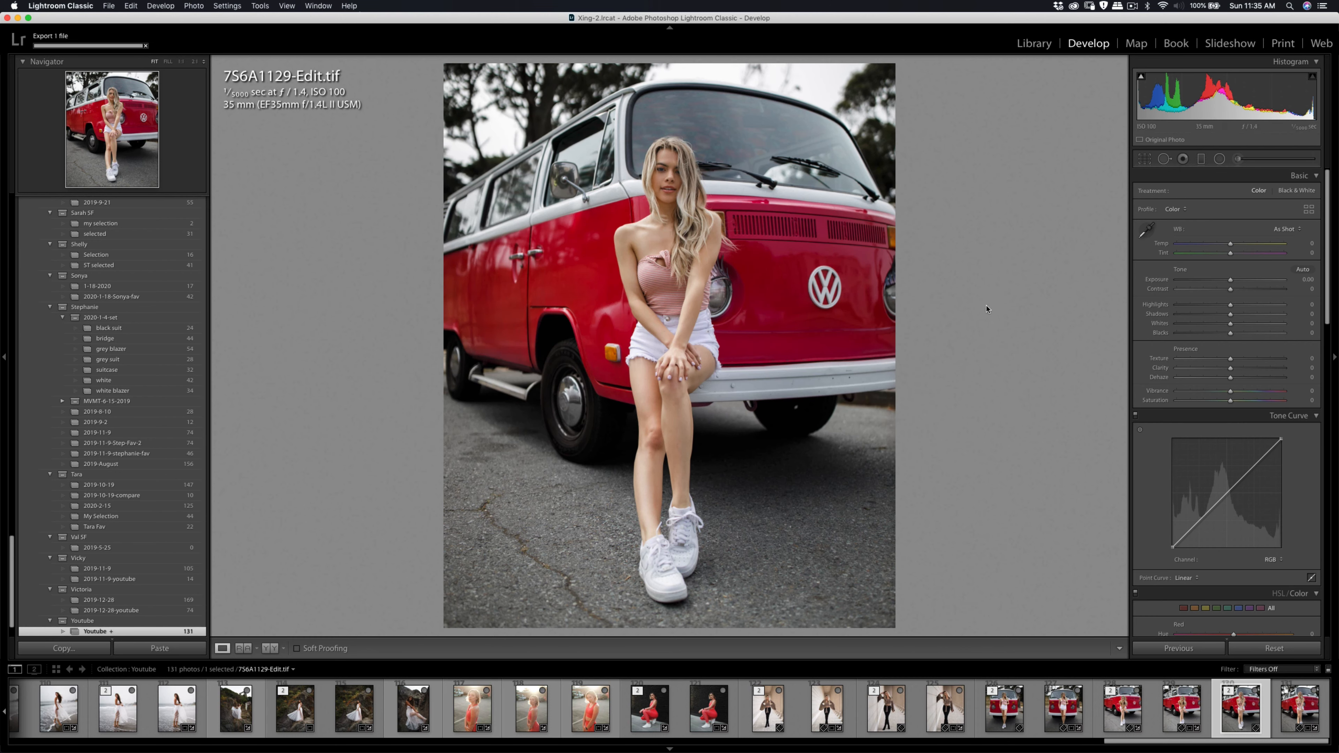